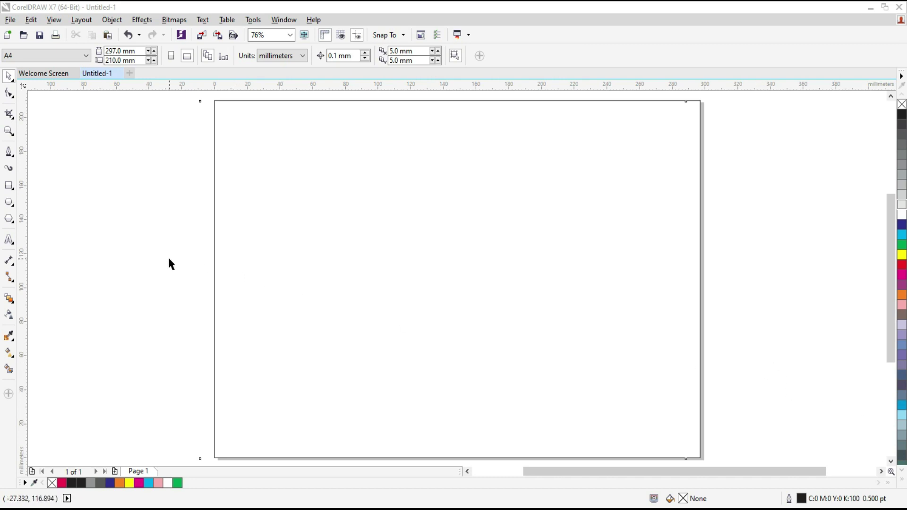
Draw a tall rectangle about 7.6 mm wide and 130 mm high and mirror a copy against its right edge
{"action": "left_click", "coordinate": [9, 186]}
{"action": "left_click_drag", "start_coordinate": [351, 154], "coordinate": [363, 377]}
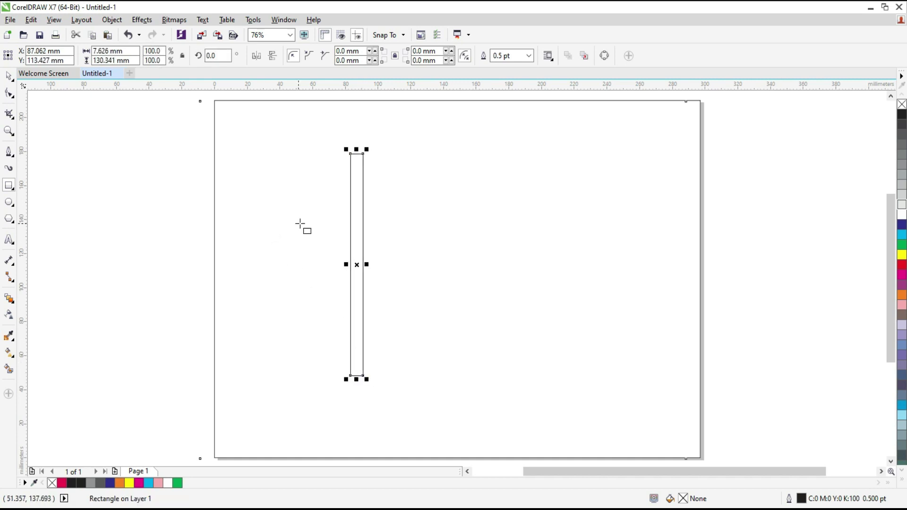
{"action": "left_click", "coordinate": [8, 76]}
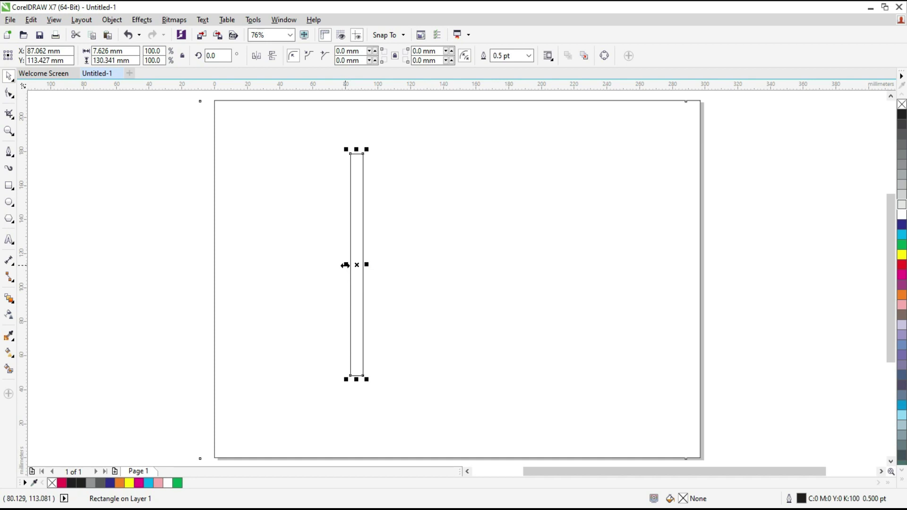
{"action": "left_click_drag", "start_coordinate": [345, 265], "coordinate": [371, 264]}
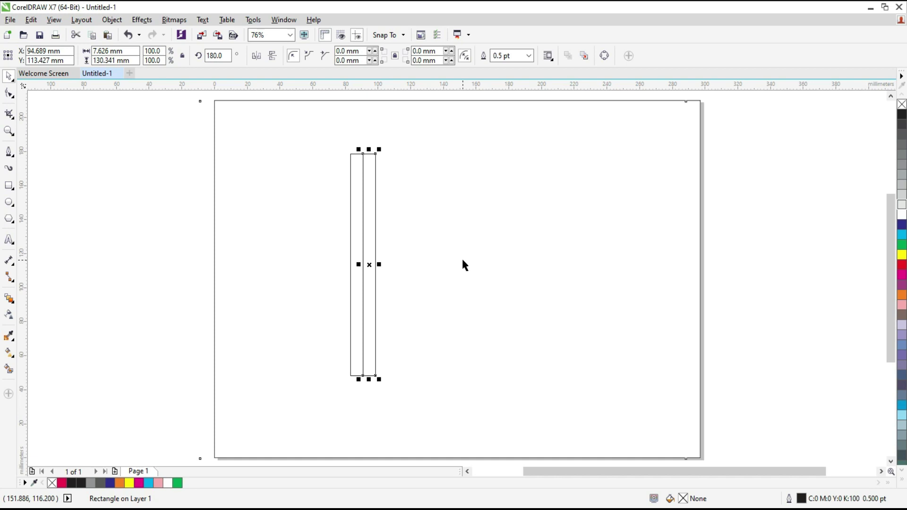
Repeat the mirrored duplication until eight identical vertical strips stand side by side
{"action": "key", "text": "ctrl+r"}
{"action": "key", "text": "ctrl+r"}
{"action": "key", "text": "ctrl+r"}
{"action": "key", "text": "ctrl+r"}
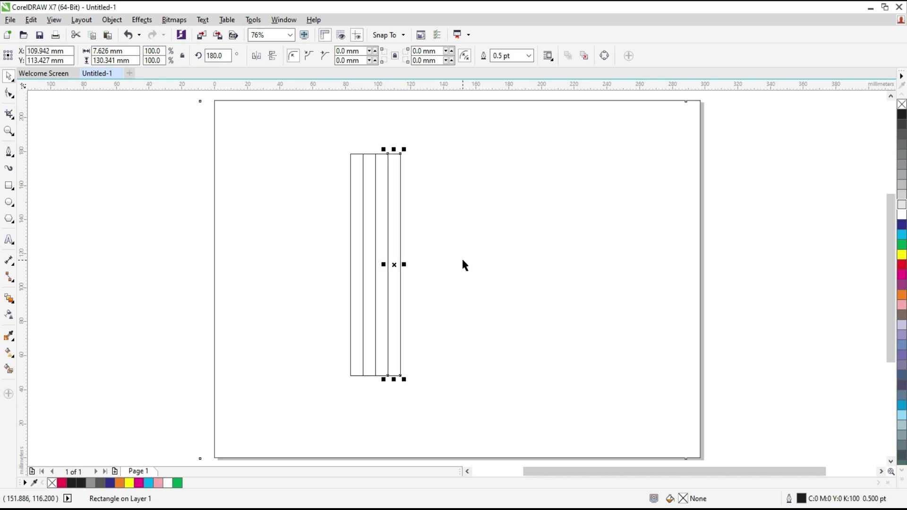
{"action": "key", "text": "ctrl+r"}
{"action": "key", "text": "ctrl+r"}
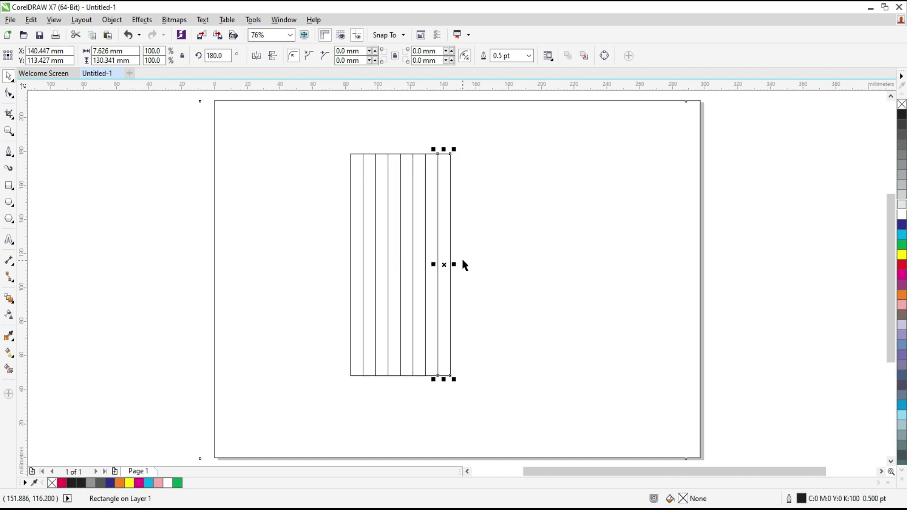
{"action": "left_click", "coordinate": [492, 191]}
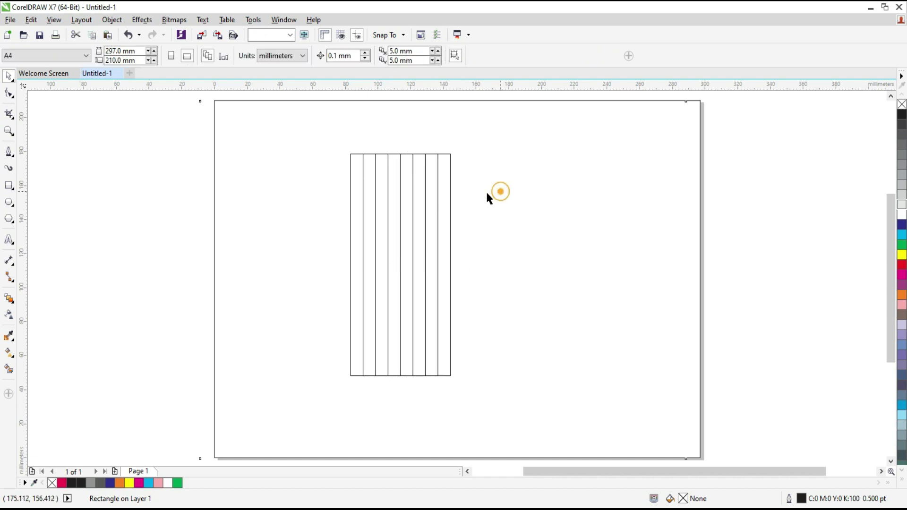
Duplicate all eight vertical strips and rotate the duplicate set by 90 degrees
{"action": "left_click_drag", "start_coordinate": [327, 141], "coordinate": [495, 398]}
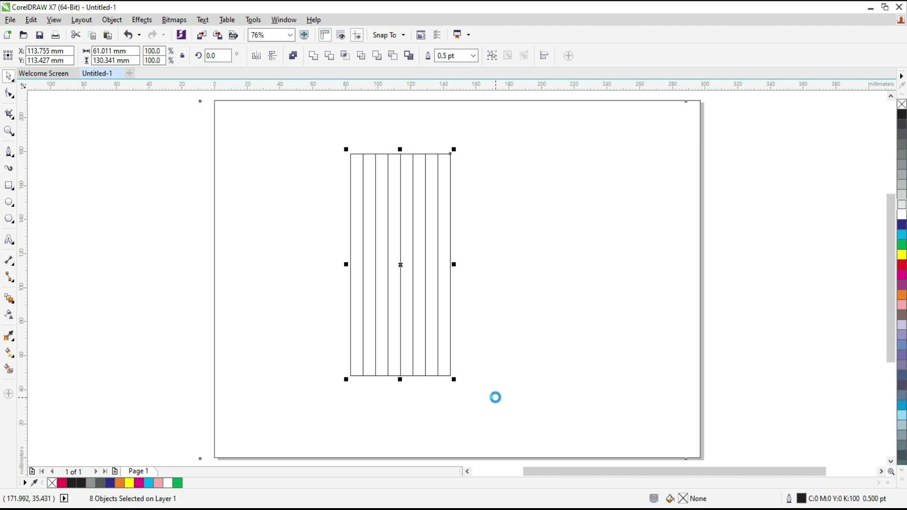
{"action": "key", "text": "ctrl+d"}
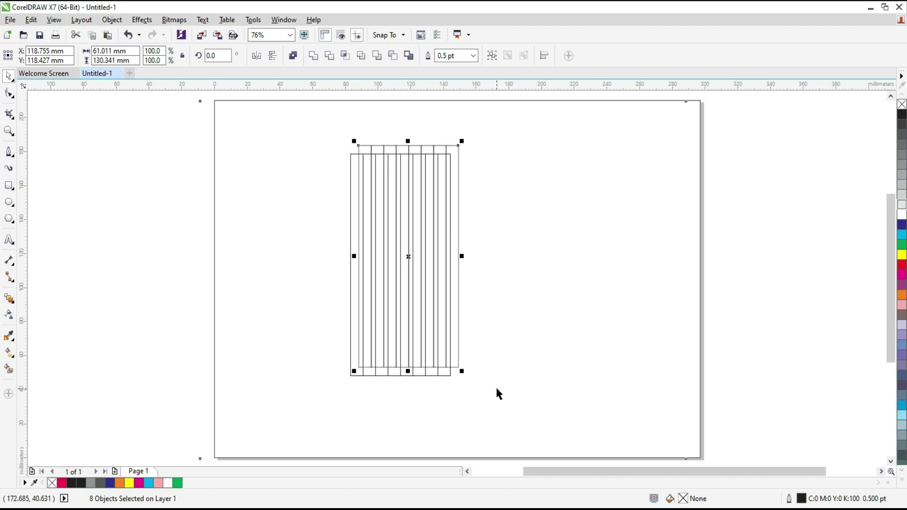
{"action": "left_click", "coordinate": [226, 55]}
{"action": "type", "text": "90"}
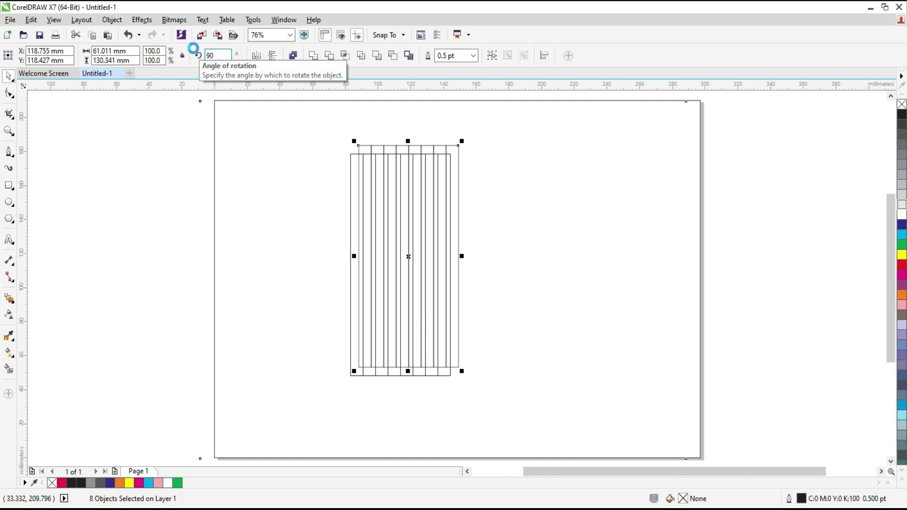
{"action": "key", "text": "Return"}
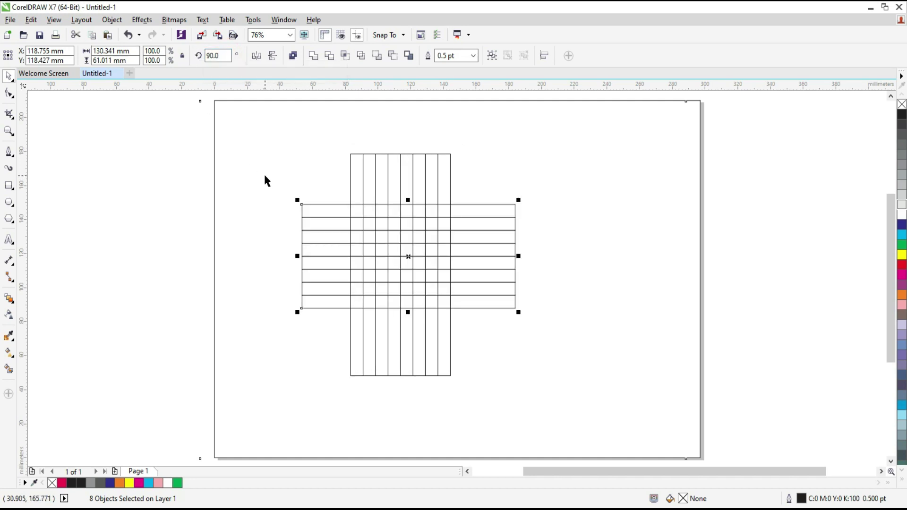
{"action": "left_click", "coordinate": [160, 142]}
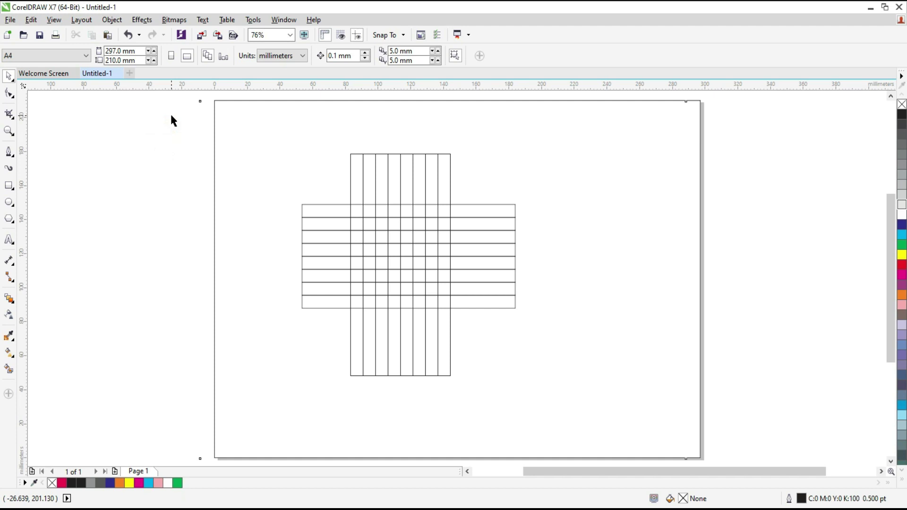
Group the eight horizontal strips, and group the eight vertical strips separately
{"action": "left_click_drag", "start_coordinate": [186, 169], "coordinate": [567, 338]}
{"action": "key", "text": "ctrl+g"}
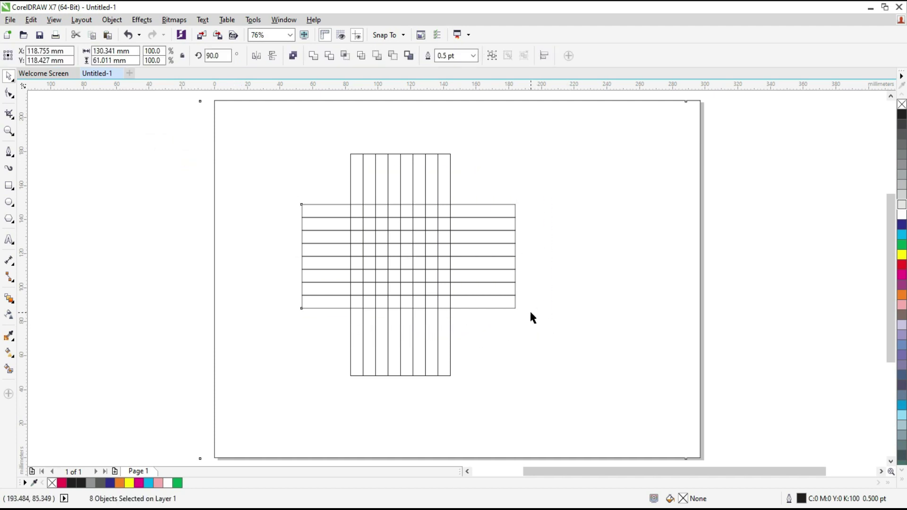
{"action": "left_click_drag", "start_coordinate": [335, 128], "coordinate": [471, 420]}
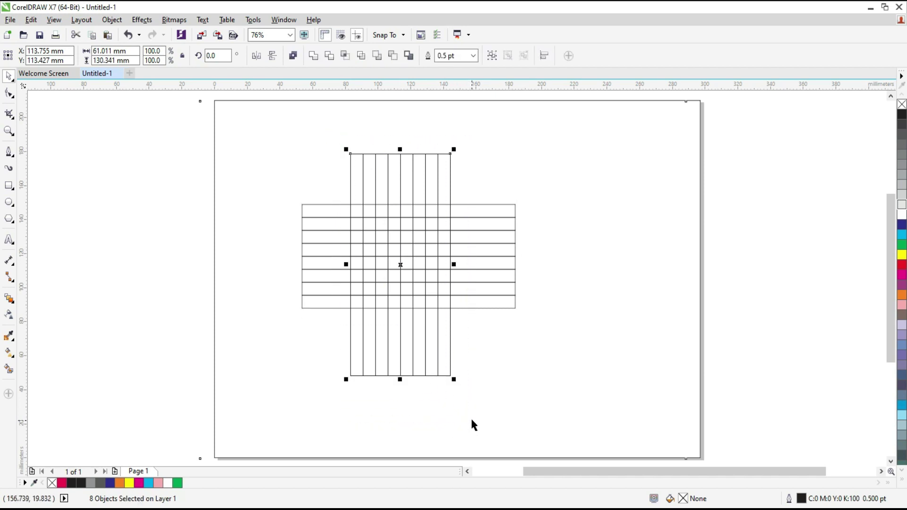
{"action": "key", "text": "ctrl+g"}
{"action": "left_click", "coordinate": [523, 366]}
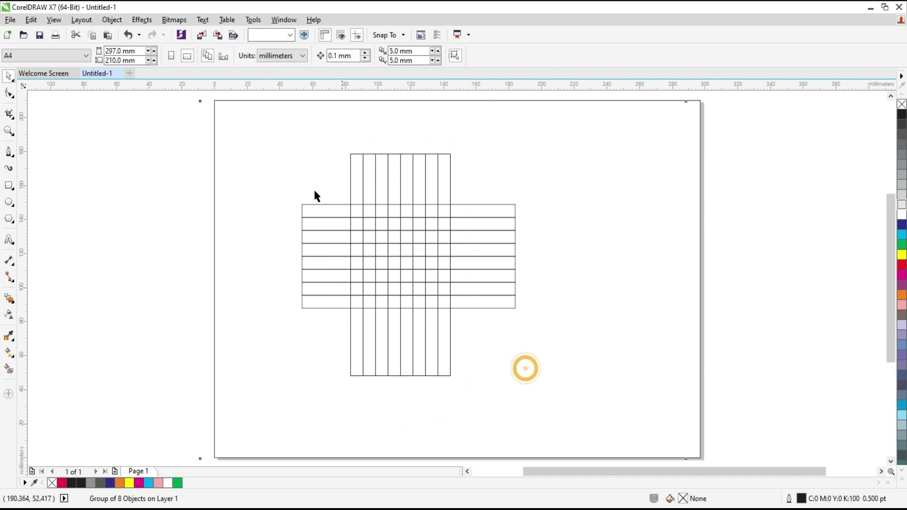
Align the centers of the horizontal and vertical strip groups in both directions
{"action": "left_click_drag", "start_coordinate": [258, 134], "coordinate": [556, 400]}
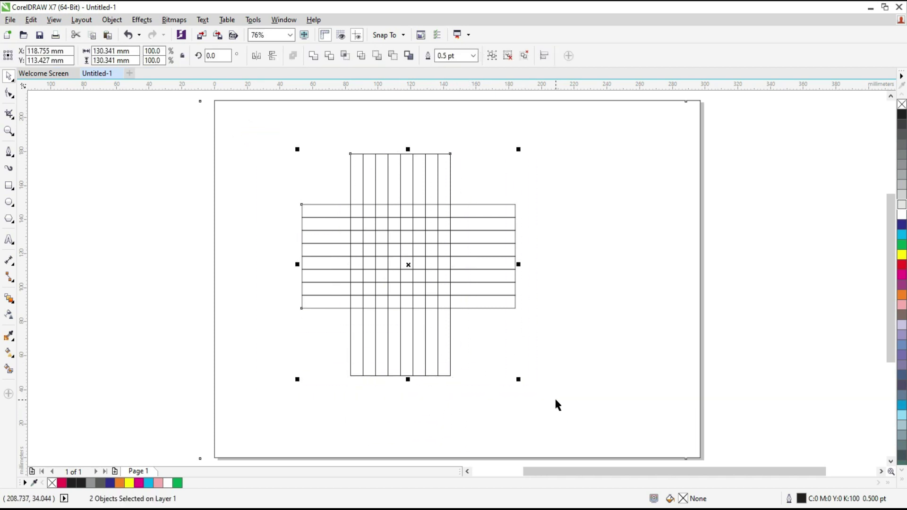
{"action": "key", "text": "c"}
{"action": "key", "text": "e"}
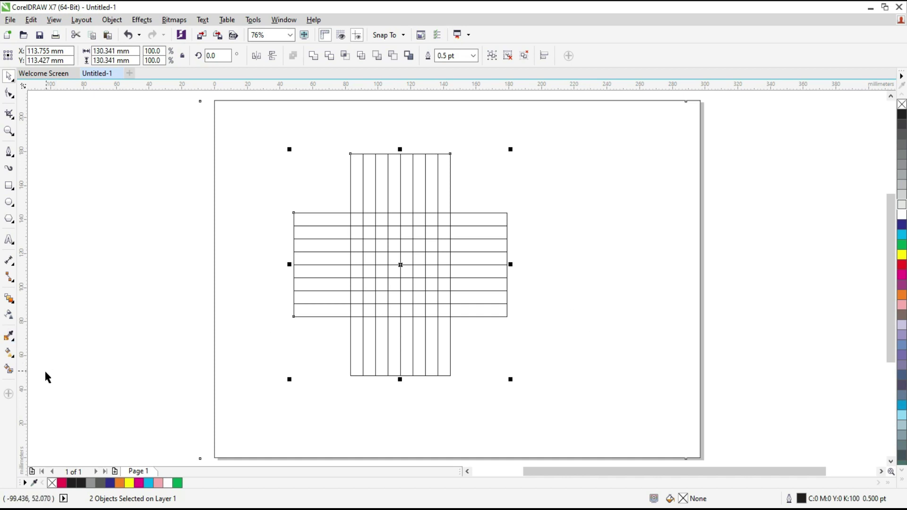
Smart-fill the lower-left arm in red, then every cell of the crossing area's leftmost column from bottom row to top row
{"action": "left_click", "coordinate": [10, 369]}
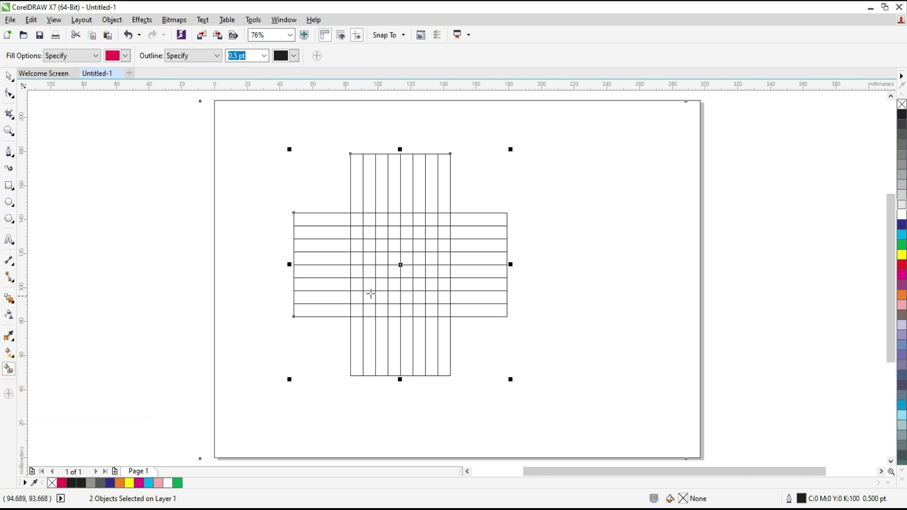
{"action": "left_click", "coordinate": [326, 311]}
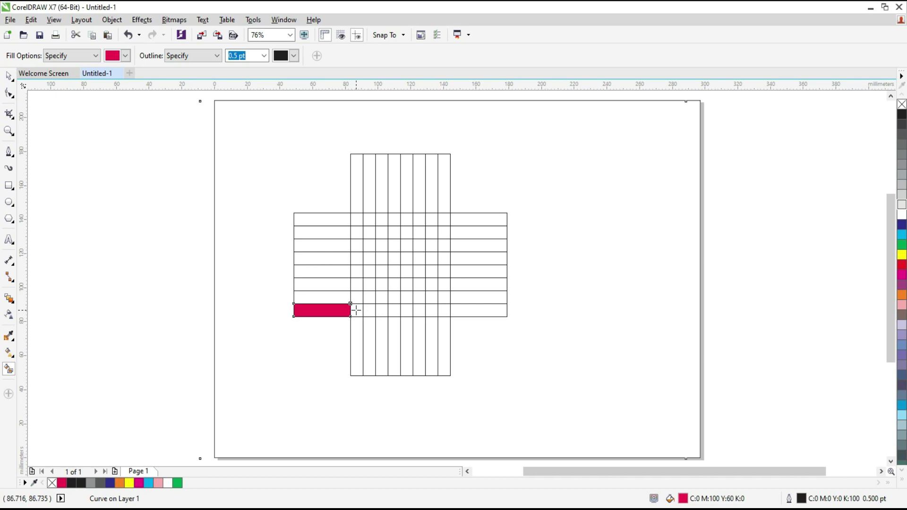
{"action": "left_click", "coordinate": [357, 311]}
{"action": "left_click", "coordinate": [357, 297]}
{"action": "left_click", "coordinate": [357, 284]}
{"action": "left_click", "coordinate": [356, 274]}
{"action": "left_click", "coordinate": [355, 258]}
{"action": "left_click", "coordinate": [354, 245]}
{"action": "left_click", "coordinate": [353, 232]}
{"action": "left_click", "coordinate": [355, 220]}
Smart-fill the remaining cells of the crossing area's top row from the second column to the eighth
{"action": "left_click", "coordinate": [369, 219]}
{"action": "left_click", "coordinate": [381, 219]}
{"action": "left_click", "coordinate": [394, 219]}
{"action": "left_click", "coordinate": [407, 219]}
{"action": "left_click", "coordinate": [419, 219]}
{"action": "left_click", "coordinate": [431, 219]}
{"action": "left_click", "coordinate": [443, 219]}
Smart-fill the crossing area's rightmost column from the second row down to the sixth row
{"action": "left_click", "coordinate": [446, 232]}
{"action": "left_click", "coordinate": [445, 245]}
{"action": "left_click", "coordinate": [445, 257]}
{"action": "left_click", "coordinate": [447, 271]}
{"action": "left_click", "coordinate": [446, 283]}
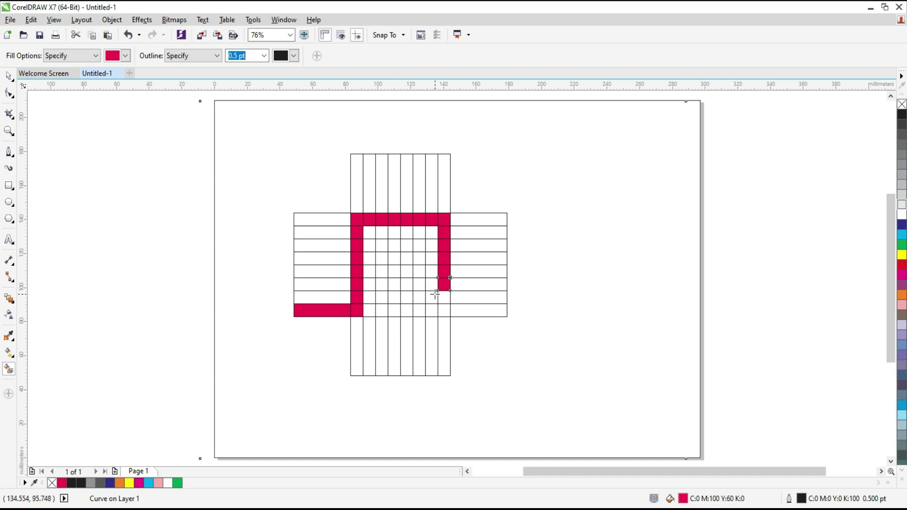
Smart-fill the seventh and sixth columns of the sixth row, then the sixth column up to the third row
{"action": "left_click", "coordinate": [431, 284]}
{"action": "left_click", "coordinate": [419, 284]}
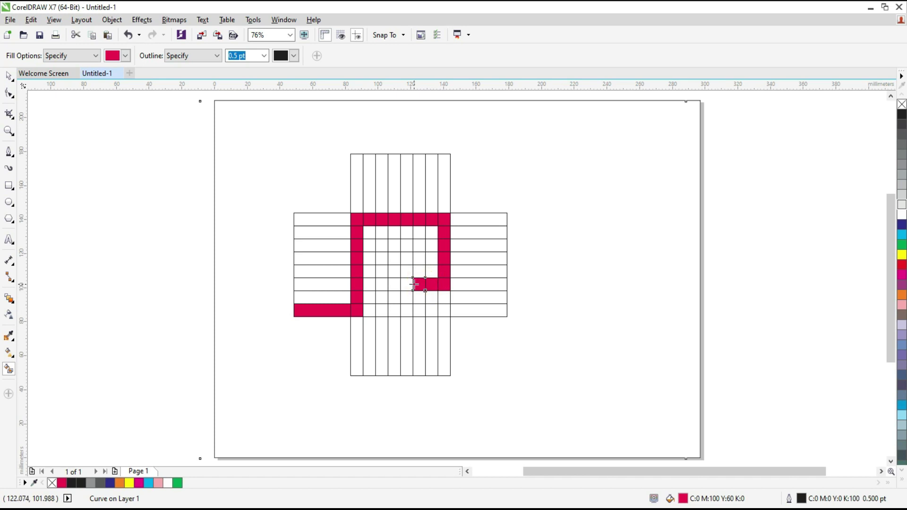
{"action": "left_click", "coordinate": [419, 271]}
{"action": "left_click", "coordinate": [419, 258]}
{"action": "left_click", "coordinate": [419, 246]}
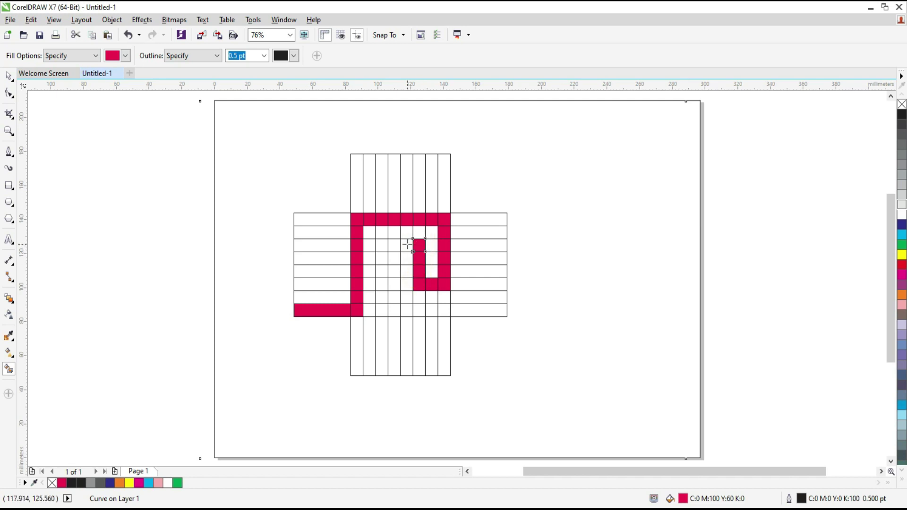
Smart-fill the fifth and fourth columns of the third row, then the fourth column down to the bottom row
{"action": "left_click", "coordinate": [395, 243]}
{"action": "left_click", "coordinate": [408, 243]}
{"action": "left_click", "coordinate": [395, 258]}
{"action": "left_click", "coordinate": [395, 271]}
{"action": "left_click", "coordinate": [396, 284]}
{"action": "left_click", "coordinate": [398, 297]}
{"action": "left_click", "coordinate": [397, 310]}
Smart-fill the crossing area's bottom row from the fifth column to the rightmost column
{"action": "left_click", "coordinate": [409, 310]}
{"action": "left_click", "coordinate": [422, 311]}
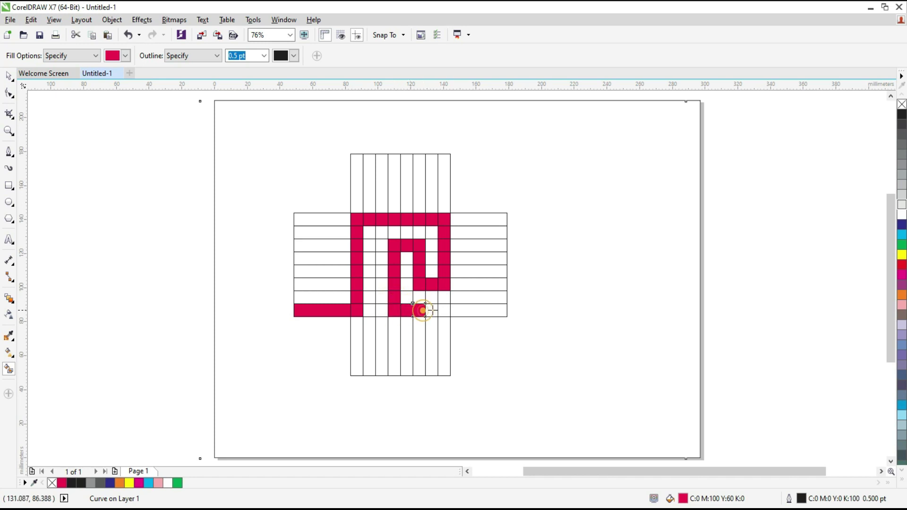
{"action": "left_click", "coordinate": [444, 310]}
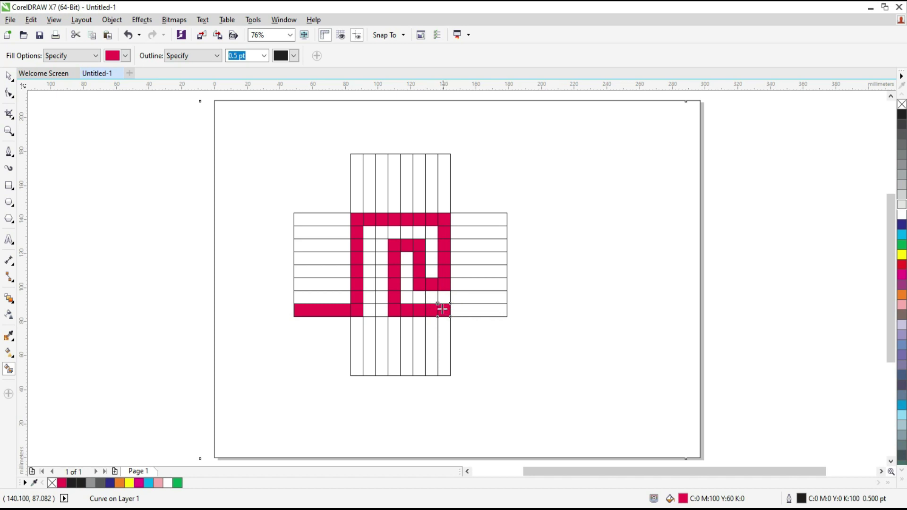
Select all the red filled pieces and move them about 138 mm to the right, clear of the grid
{"action": "left_click", "coordinate": [10, 78]}
{"action": "left_click", "coordinate": [259, 218]}
{"action": "left_click_drag", "start_coordinate": [252, 194], "coordinate": [467, 333]}
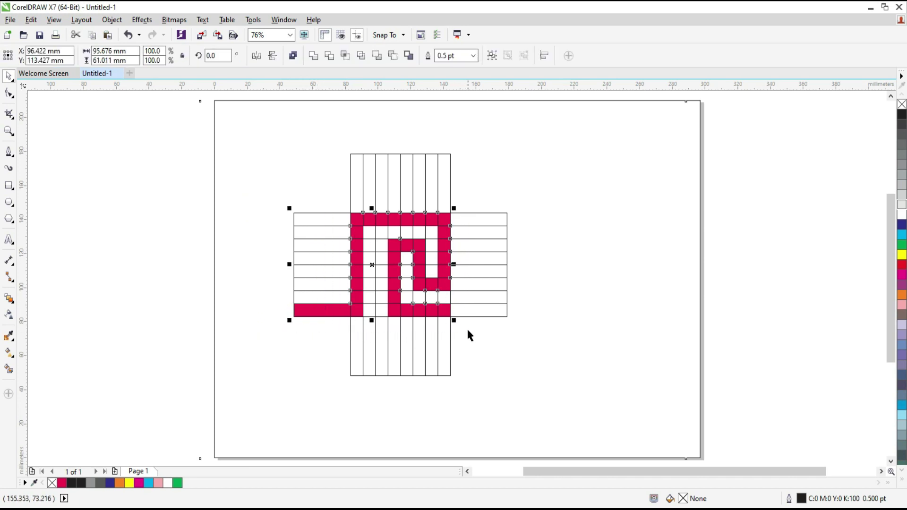
{"action": "left_click_drag", "start_coordinate": [417, 249], "coordinate": [645, 250]}
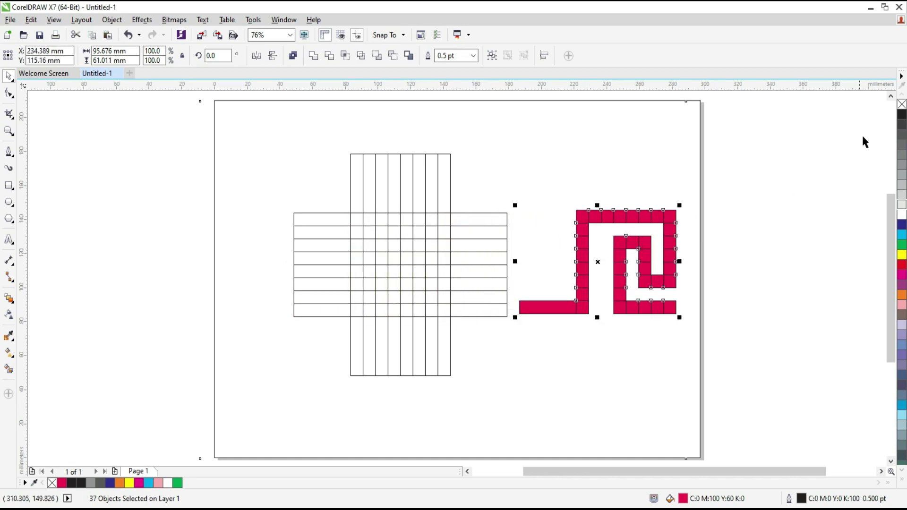
Remove the outlines of the filled pieces, color them black and weld them into one shape
{"action": "right_click", "coordinate": [900, 105]}
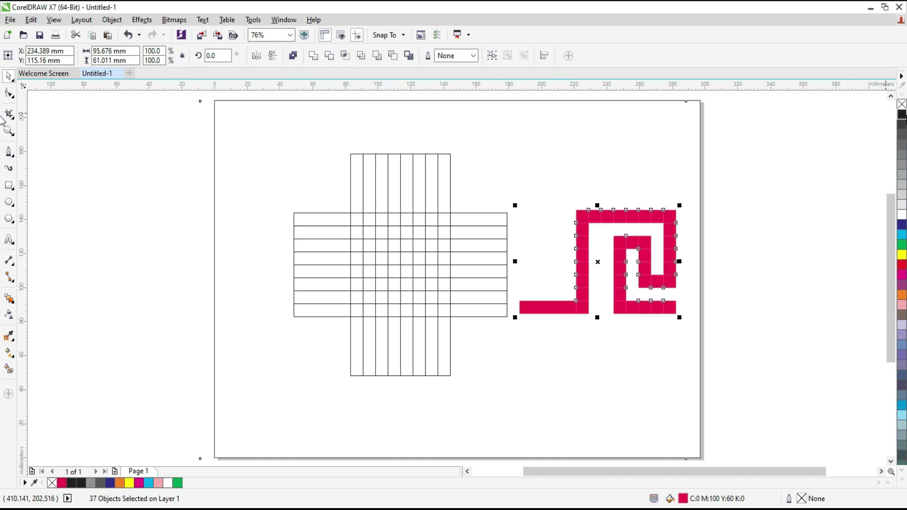
{"action": "left_click", "coordinate": [901, 117]}
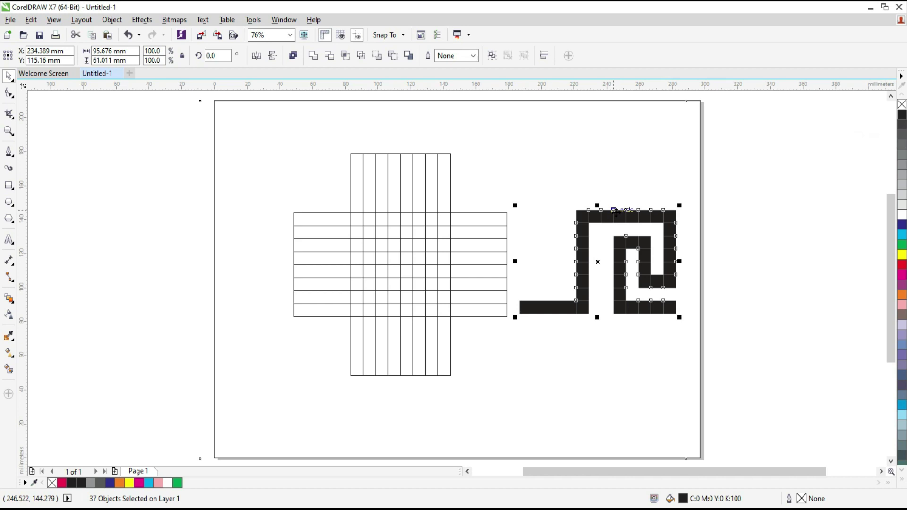
{"action": "left_click", "coordinate": [314, 56]}
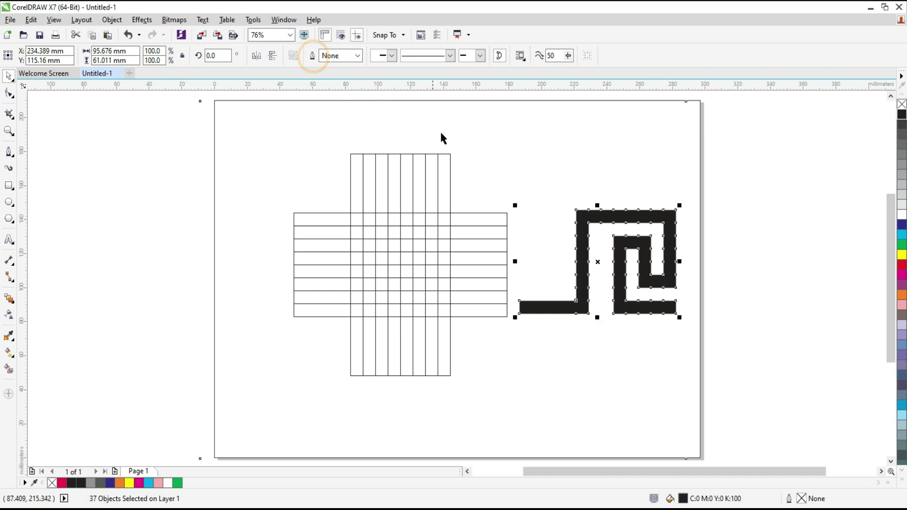
Delete both strip groups of the grid and move the black shape to the upper-left area of the page
{"action": "left_click", "coordinate": [563, 200]}
{"action": "left_click_drag", "start_coordinate": [270, 146], "coordinate": [543, 412]}
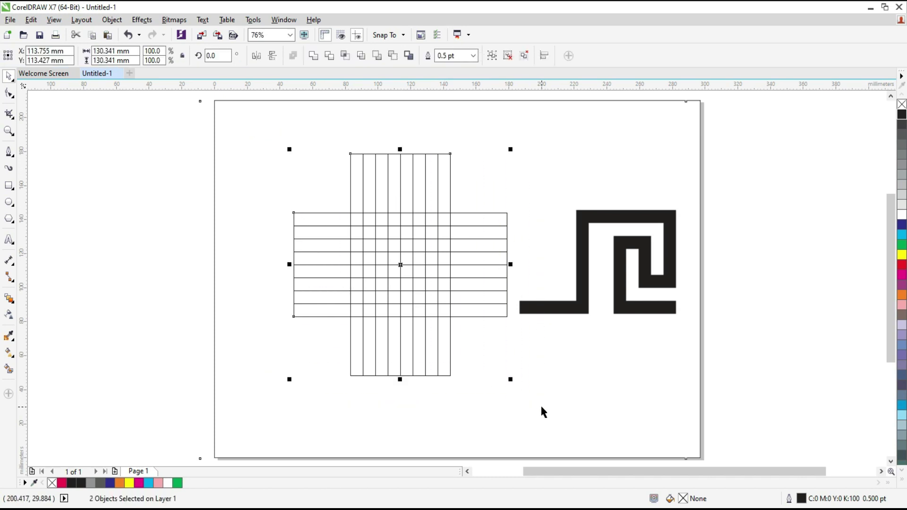
{"action": "key", "text": "Delete"}
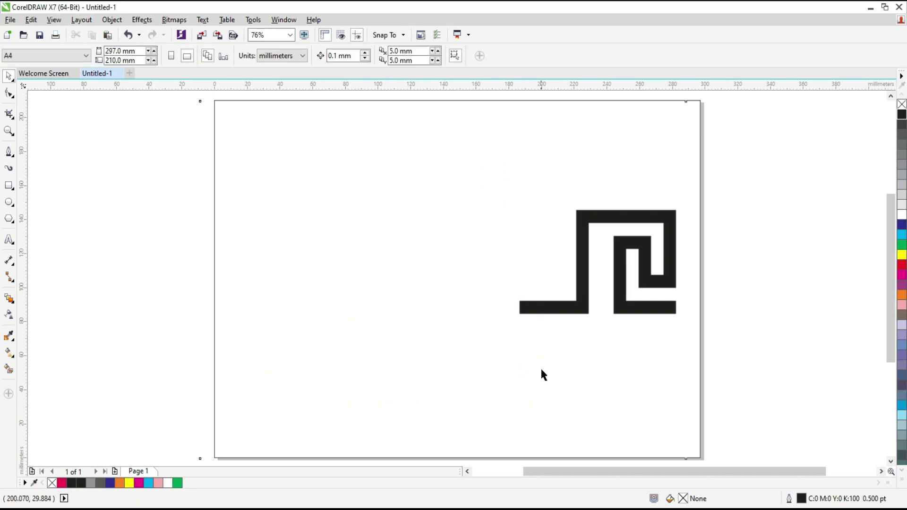
{"action": "left_click_drag", "start_coordinate": [569, 306], "coordinate": [326, 217]}
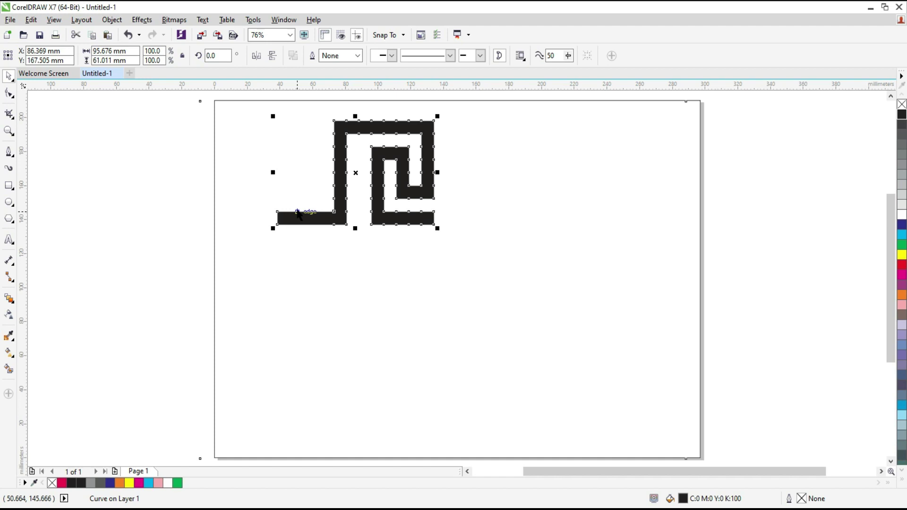
Shorten the shape's lower-left arm by moving its two end nodes about 25 mm to the right
{"action": "key", "text": "F10"}
{"action": "left_click_drag", "start_coordinate": [259, 201], "coordinate": [293, 244]}
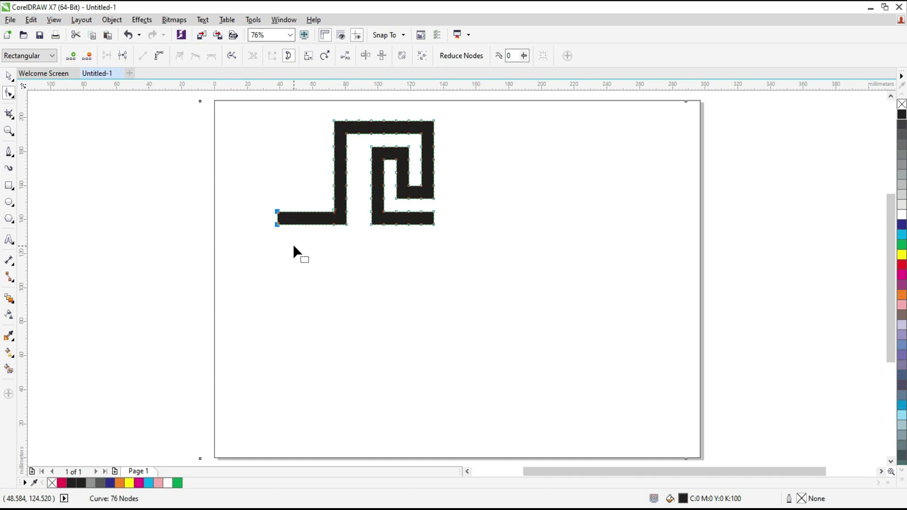
{"action": "key", "text": "Right"}
{"action": "key", "text": "Right"}
{"action": "key", "text": "Right"}
{"action": "key", "text": "Right"}
{"action": "key", "text": "Right"}
{"action": "key", "text": "Right"}
{"action": "key", "text": "Right"}
{"action": "key", "text": "Right"}
{"action": "key", "text": "Right"}
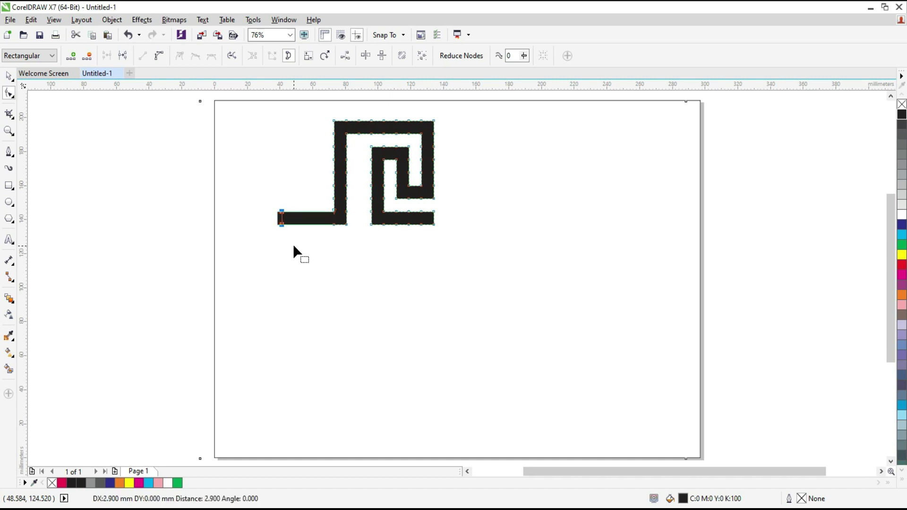
{"action": "key", "text": "Right"}
{"action": "key", "text": "Right"}
{"action": "key", "text": "Right"}
{"action": "key", "text": "Right"}
{"action": "key", "text": "Right"}
{"action": "key", "text": "Right"}
{"action": "key", "text": "Right"}
{"action": "key", "text": "Right"}
{"action": "key", "text": "Right"}
{"action": "key", "text": "Right"}
{"action": "key", "text": "Right"}
{"action": "key", "text": "Right"}
{"action": "key", "text": "Right"}
{"action": "key", "text": "Right"}
{"action": "key", "text": "Right"}
{"action": "key", "text": "Right"}
{"action": "key", "text": "Right"}
{"action": "key", "text": "Right"}
{"action": "key", "text": "Right"}
{"action": "key", "text": "Right"}
{"action": "key", "text": "Right"}
{"action": "key", "text": "Right"}
{"action": "key", "text": "Right"}
{"action": "key", "text": "Right"}
{"action": "key", "text": "Right"}
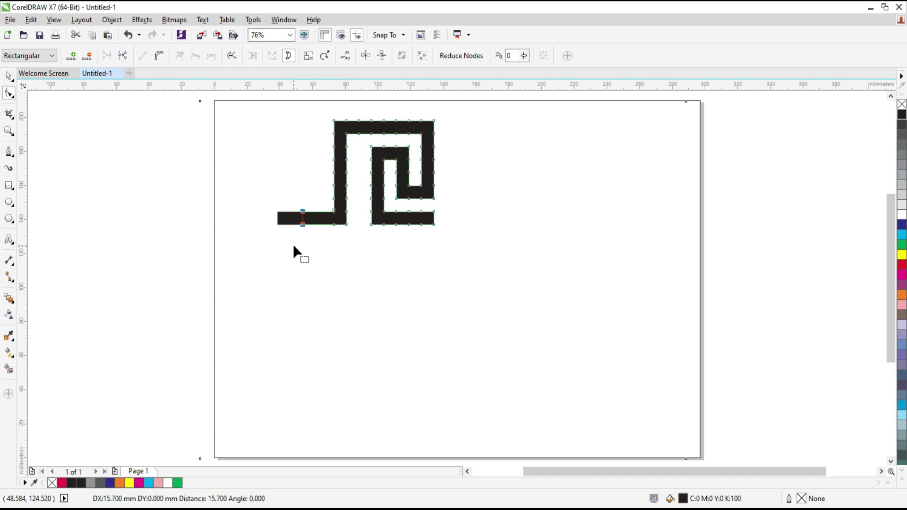
{"action": "key", "text": "Right"}
{"action": "key", "text": "Right"}
{"action": "key", "text": "Right"}
{"action": "key", "text": "Right"}
{"action": "key", "text": "Right"}
{"action": "key", "text": "Right"}
{"action": "key", "text": "Right"}
{"action": "key", "text": "Right"}
{"action": "key", "text": "Right"}
{"action": "key", "text": "Right"}
{"action": "key", "text": "Right"}
{"action": "key", "text": "Right"}
{"action": "key", "text": "Right"}
{"action": "key", "text": "Right"}
{"action": "key", "text": "Right"}
{"action": "key", "text": "Right"}
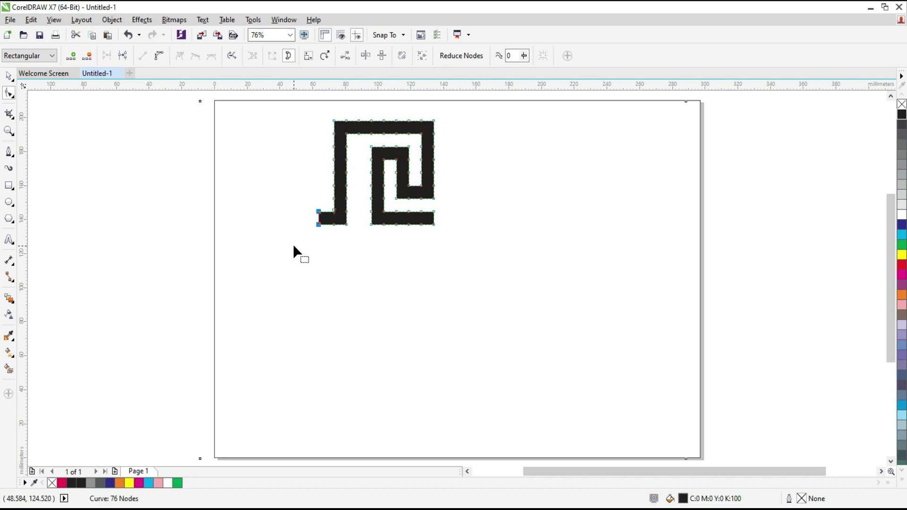
Scale the black motif down to about 17 × 15 mm near the page's upper-left corner
{"action": "left_click", "coordinate": [10, 78]}
{"action": "left_click_drag", "start_coordinate": [434, 224], "coordinate": [265, 133]}
{"action": "left_click", "coordinate": [367, 214]}
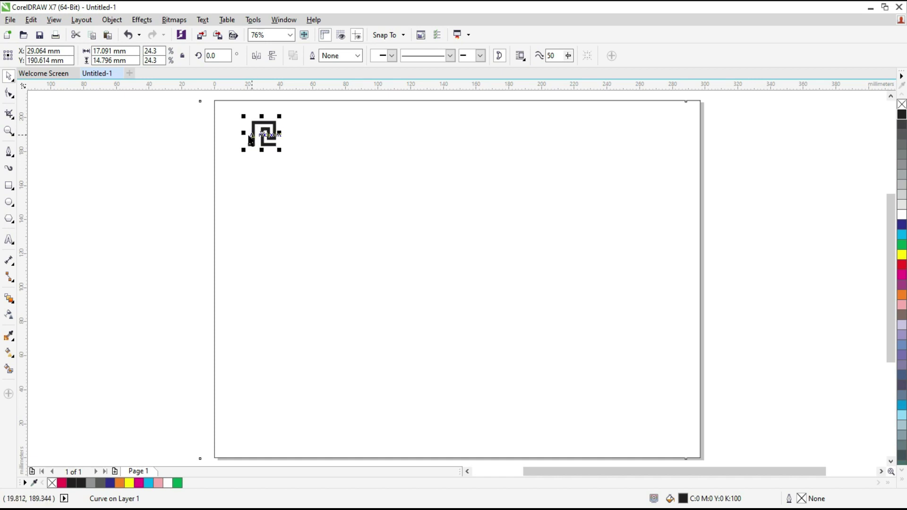
Try applying the round-dot Artistic Media brush stroke to the selected motif, and undo it
{"action": "left_click", "coordinate": [8, 170]}
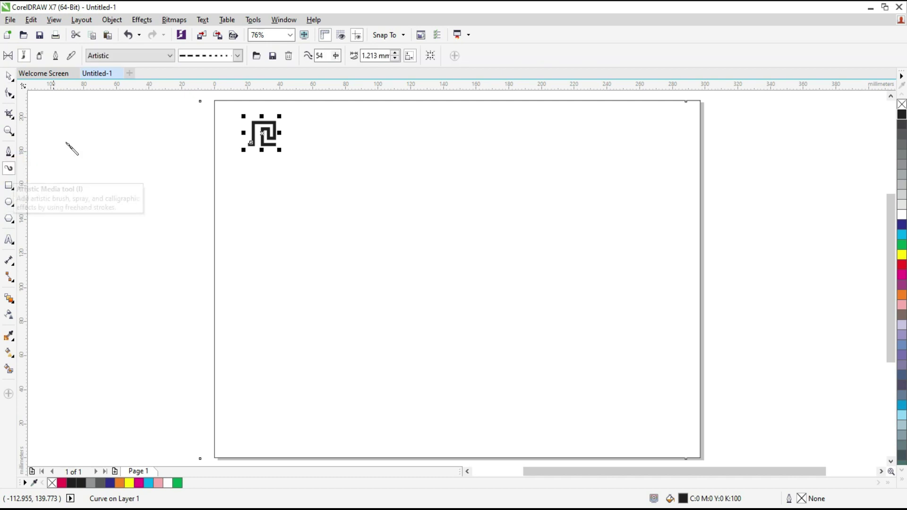
{"action": "left_click", "coordinate": [169, 56]}
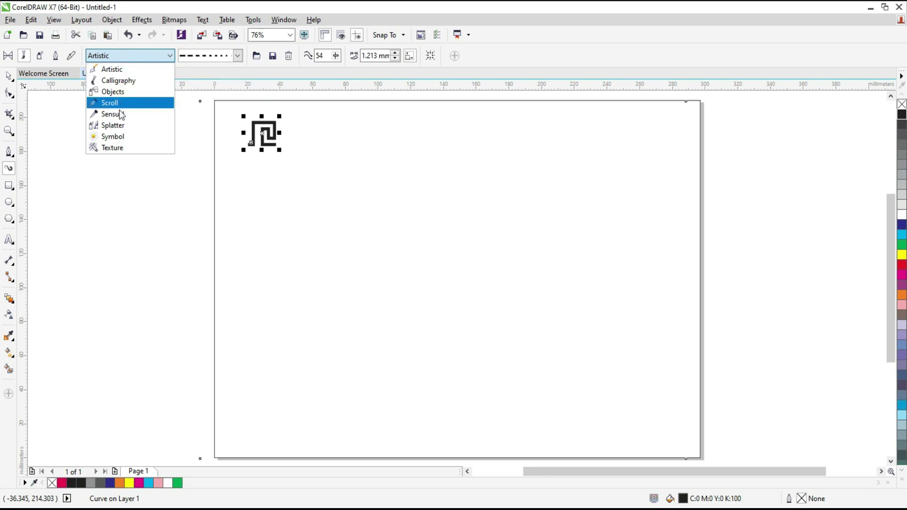
{"action": "left_click", "coordinate": [237, 57]}
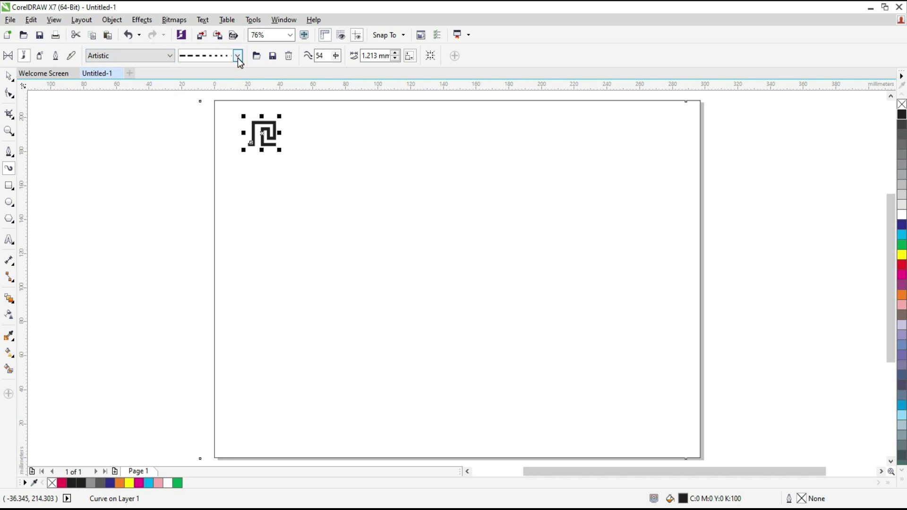
{"action": "mouse_move", "coordinate": [220, 99]}
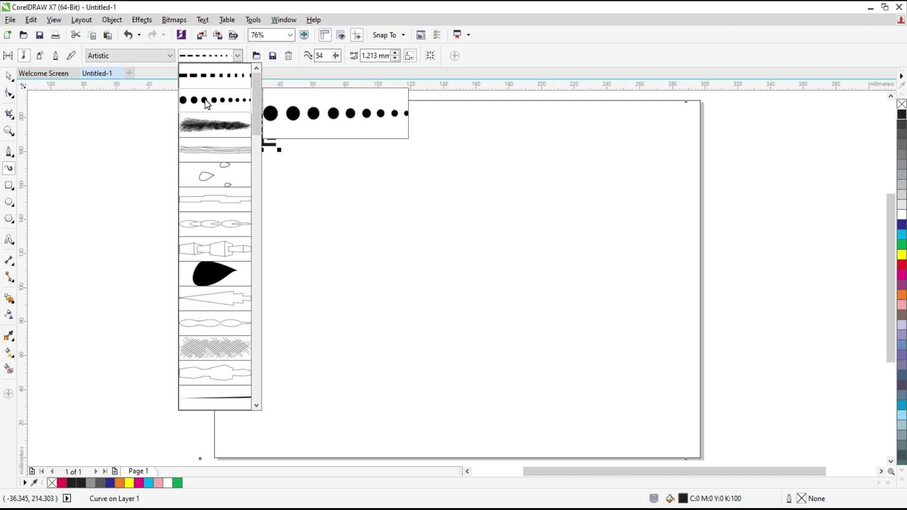
{"action": "left_click", "coordinate": [206, 104]}
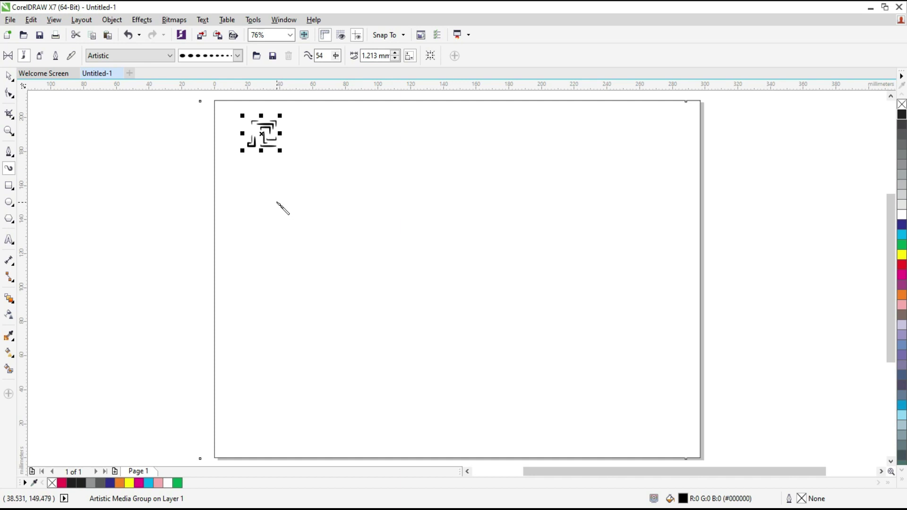
{"action": "key", "text": "ctrl+z"}
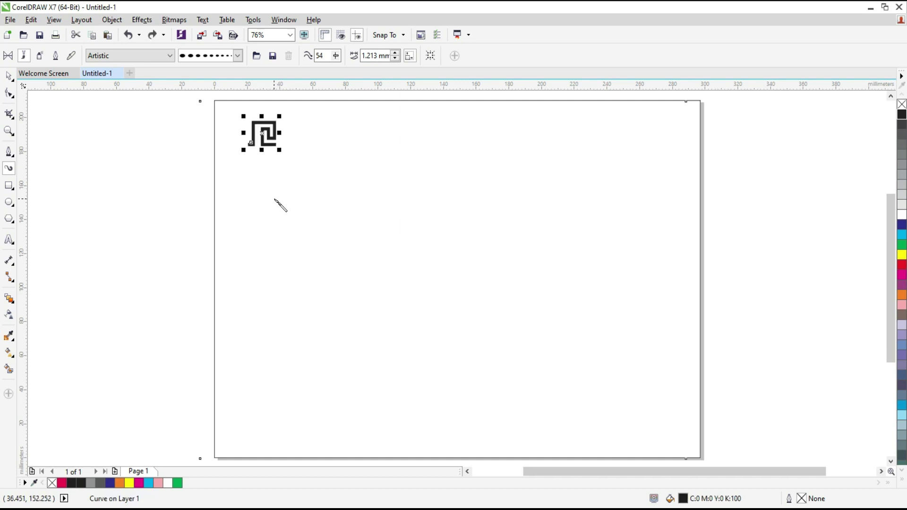
Deselect the motif and draw a wavy line about 200 mm wide and two loops with the round-dot Artistic Media stroke
{"action": "left_click", "coordinate": [10, 76]}
{"action": "left_click", "coordinate": [253, 202]}
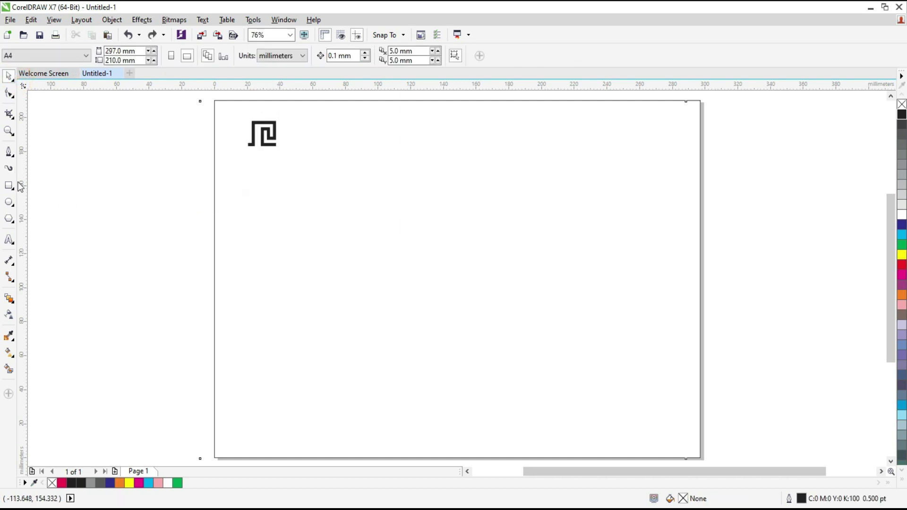
{"action": "left_click", "coordinate": [9, 168]}
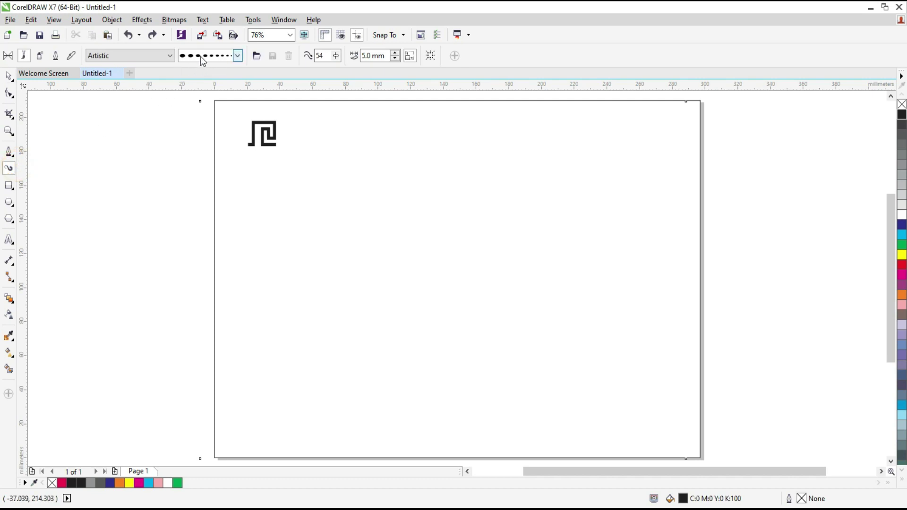
{"action": "mouse_move", "coordinate": [334, 268]}
{"action": "left_mouse_down"}
{"action": "mouse_move", "coordinate": [444, 304]}
{"action": "mouse_move", "coordinate": [526, 245]}
{"action": "mouse_move", "coordinate": [656, 297]}
{"action": "left_mouse_up"}
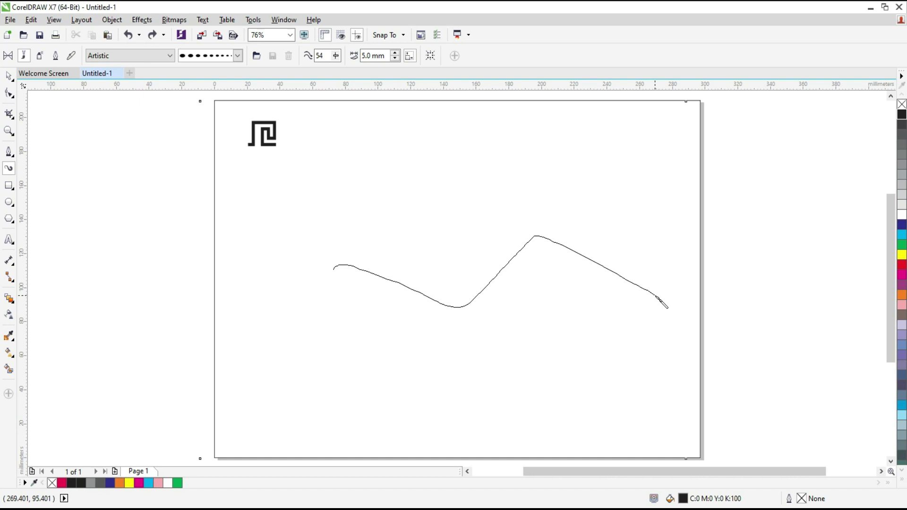
{"action": "left_click_drag", "start_coordinate": [656, 296], "coordinate": [657, 299]}
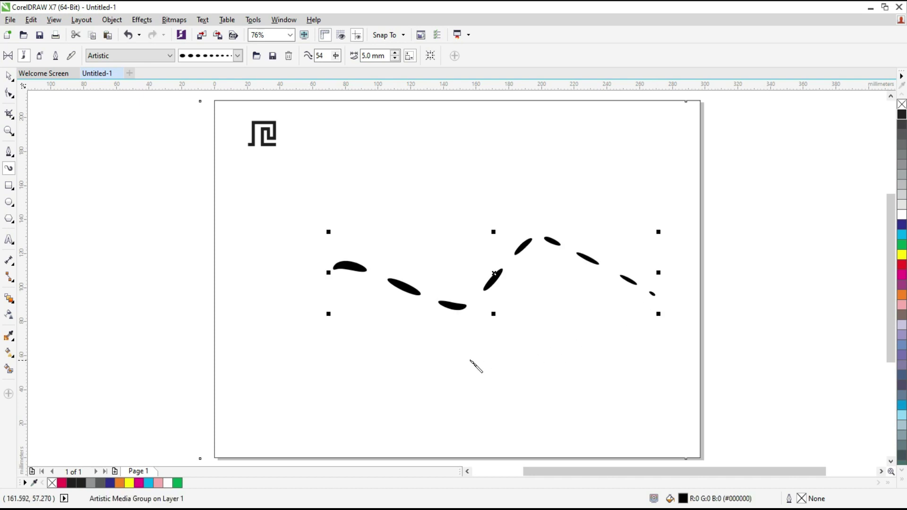
{"action": "mouse_move", "coordinate": [436, 359]}
{"action": "left_mouse_down"}
{"action": "mouse_move", "coordinate": [410, 392]}
{"action": "mouse_move", "coordinate": [481, 351]}
{"action": "left_mouse_up"}
{"action": "mouse_move", "coordinate": [461, 176]}
{"action": "left_mouse_down"}
{"action": "mouse_move", "coordinate": [451, 255]}
{"action": "mouse_move", "coordinate": [453, 179]}
{"action": "left_mouse_up"}
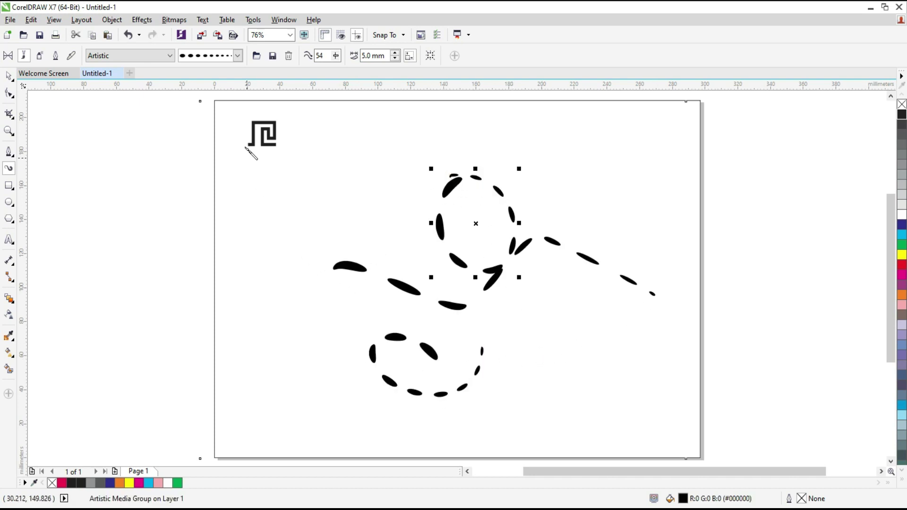
Restyle the selected loop with the dashed and the rough charcoal stroke, and draw a charcoal loop about 70 mm wide below the motif
{"action": "left_click", "coordinate": [238, 56]}
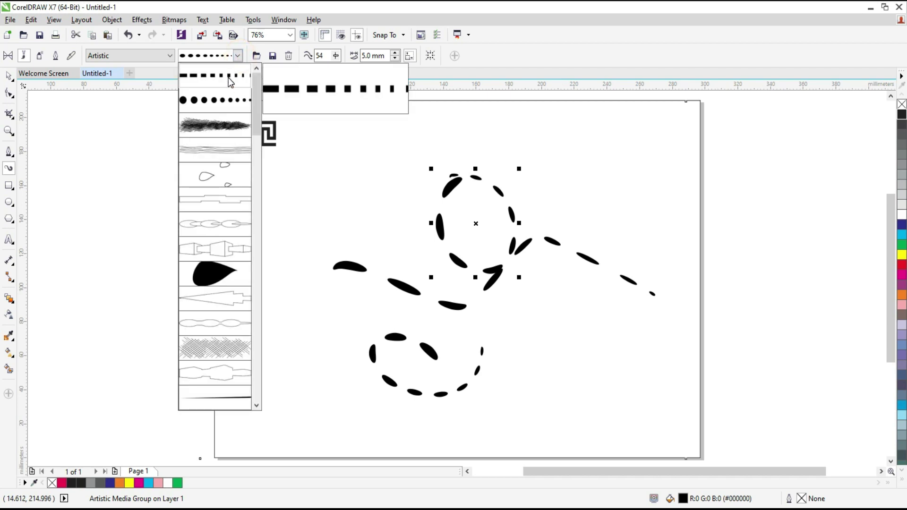
{"action": "left_click", "coordinate": [230, 82]}
{"action": "left_click", "coordinate": [237, 56]}
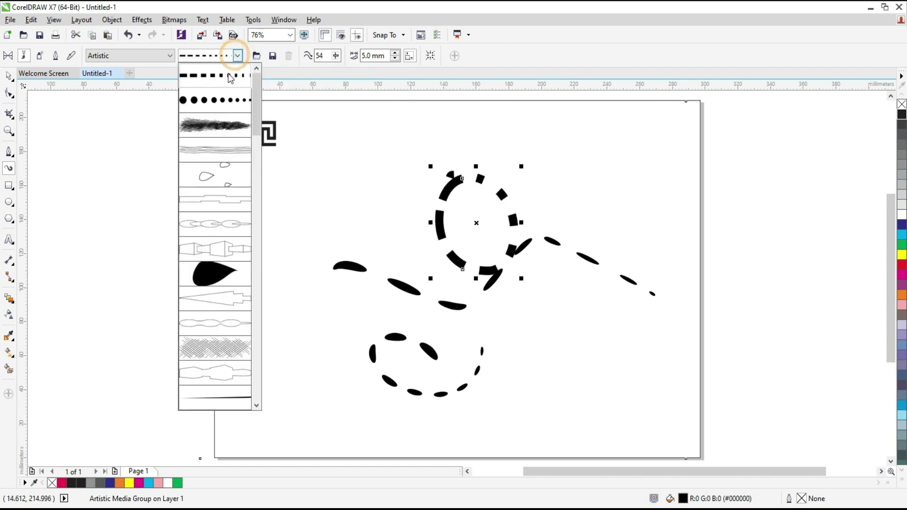
{"action": "left_click", "coordinate": [215, 125]}
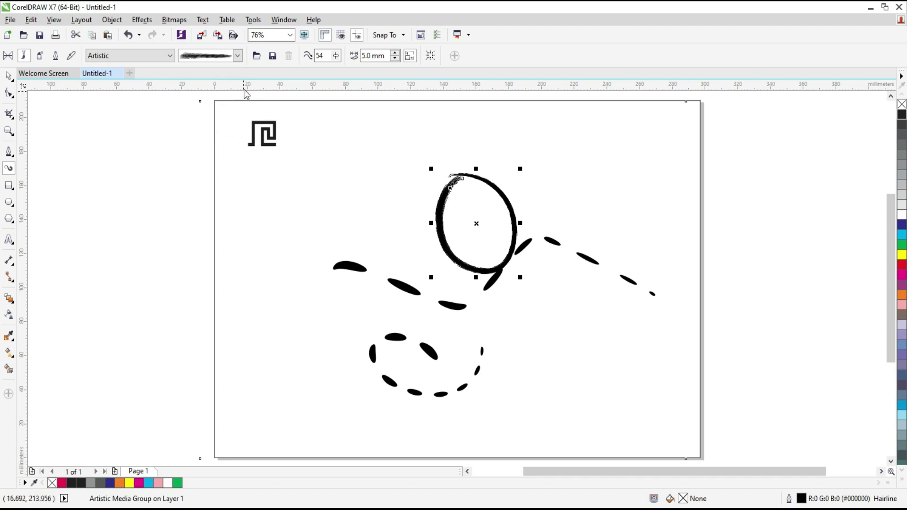
{"action": "mouse_move", "coordinate": [274, 201]}
{"action": "left_mouse_down"}
{"action": "mouse_move", "coordinate": [302, 324]}
{"action": "mouse_move", "coordinate": [352, 229]}
{"action": "mouse_move", "coordinate": [286, 196]}
{"action": "left_mouse_up"}
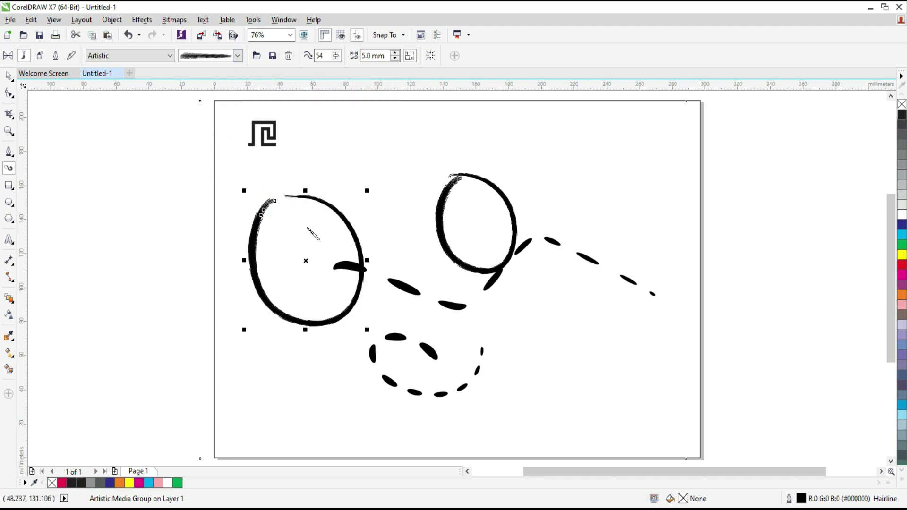
Change the newest loop to the outlined segmented stroke and draw two L-shaped curves with it on the right half of the page
{"action": "left_click", "coordinate": [237, 56]}
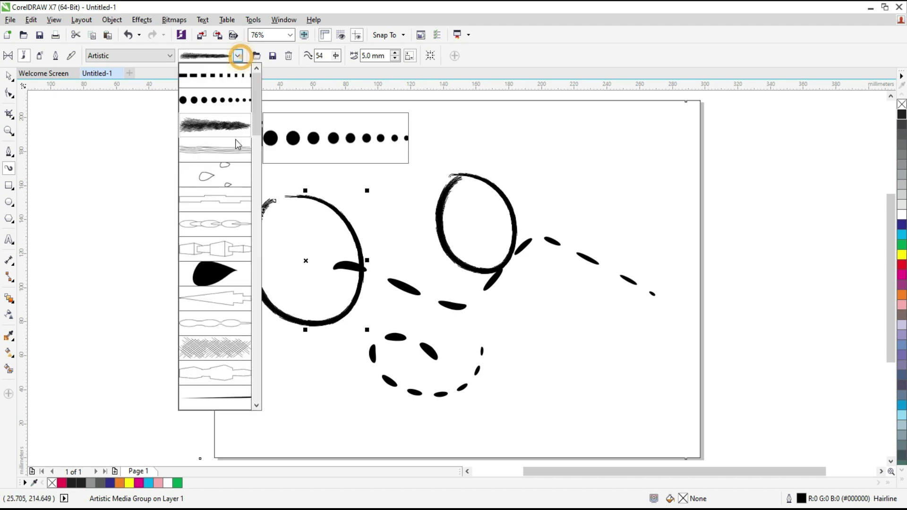
{"action": "left_click", "coordinate": [225, 255]}
{"action": "mouse_move", "coordinate": [574, 307]}
{"action": "left_mouse_down"}
{"action": "mouse_move", "coordinate": [584, 395]}
{"action": "mouse_move", "coordinate": [680, 388]}
{"action": "left_mouse_up"}
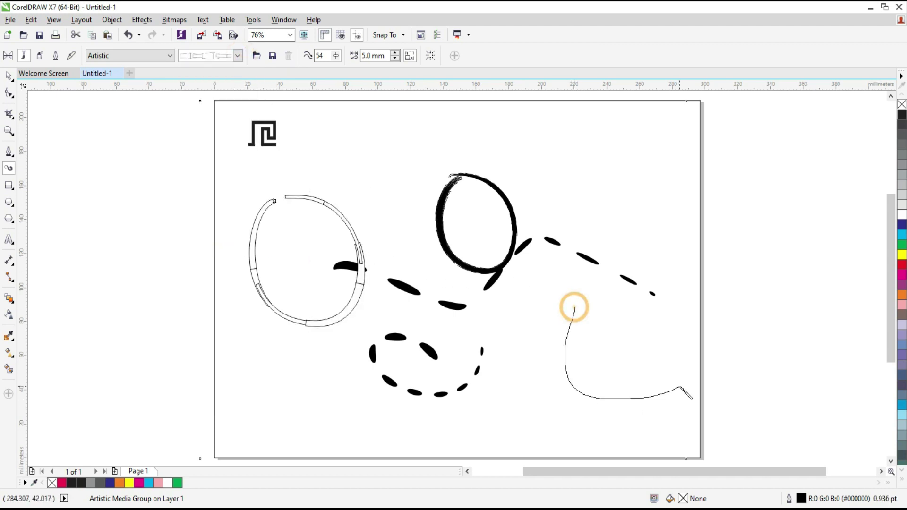
{"action": "mouse_move", "coordinate": [585, 159]}
{"action": "left_mouse_down"}
{"action": "mouse_move", "coordinate": [711, 234]}
{"action": "mouse_move", "coordinate": [718, 228]}
{"action": "left_mouse_up"}
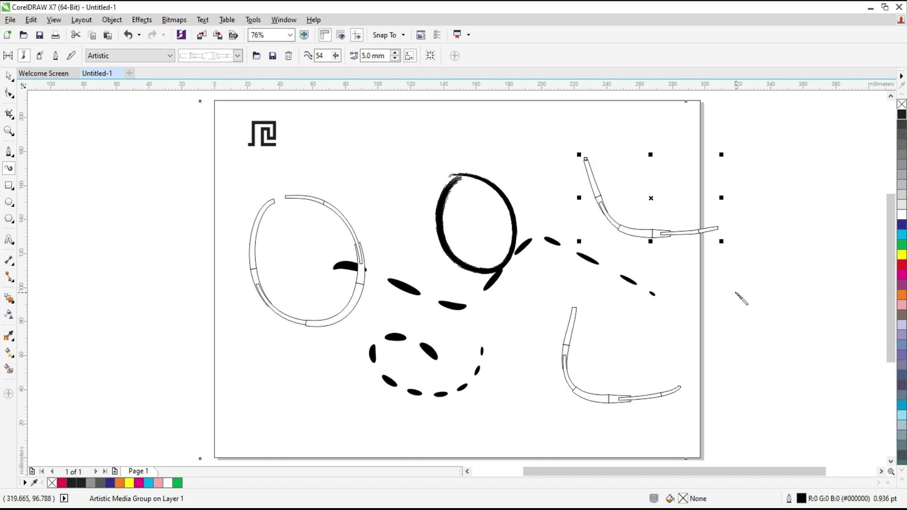
Delete all the sample brush strokes from the page, keeping only the black motif
{"action": "left_click", "coordinate": [9, 76]}
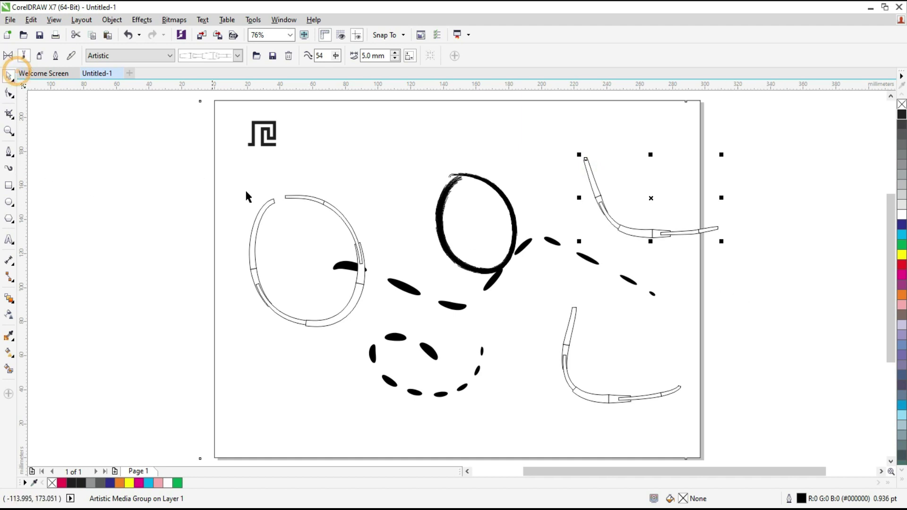
{"action": "left_click_drag", "start_coordinate": [775, 138], "coordinate": [384, 449]}
{"action": "key", "text": "Delete"}
{"action": "mouse_move", "coordinate": [210, 171]}
{"action": "left_mouse_down"}
{"action": "mouse_move", "coordinate": [278, 263]}
{"action": "mouse_move", "coordinate": [732, 454]}
{"action": "mouse_move", "coordinate": [714, 436]}
{"action": "left_mouse_up"}
{"action": "key", "text": "Delete"}
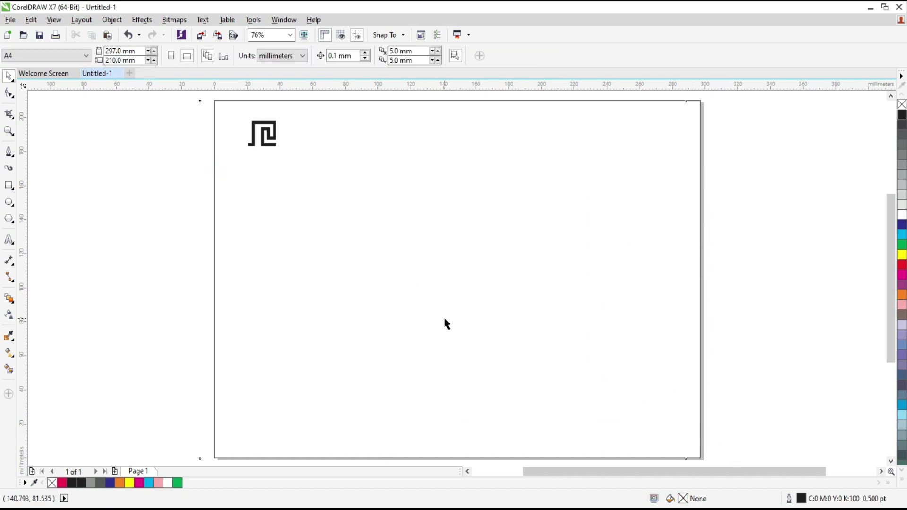
Save the selected motif as an Artistic Media brush stroke (*.cmx) named De in the CustomMediaStrokes folder
{"action": "left_click", "coordinate": [272, 143]}
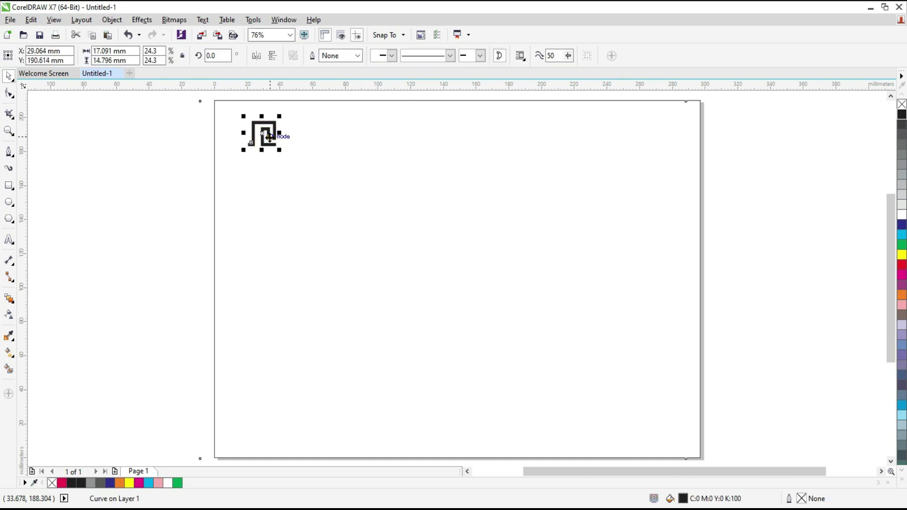
{"action": "left_click", "coordinate": [10, 170]}
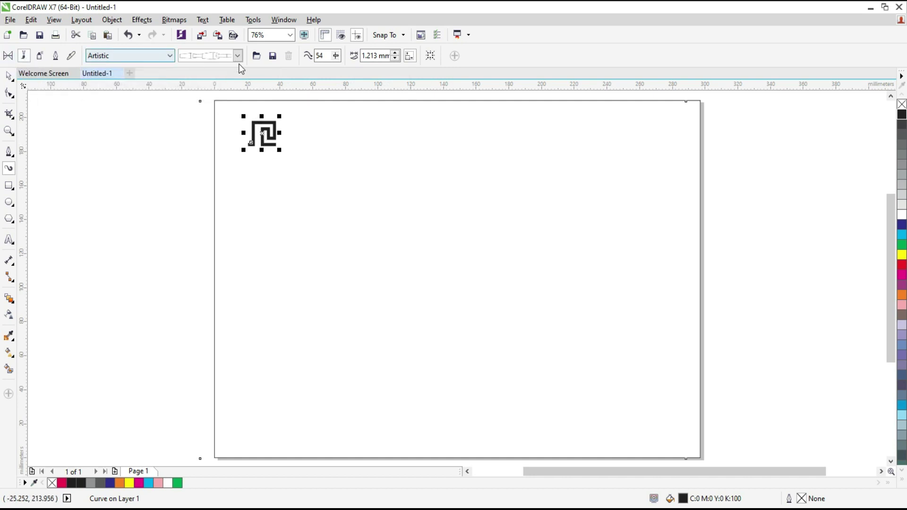
{"action": "left_click", "coordinate": [273, 56]}
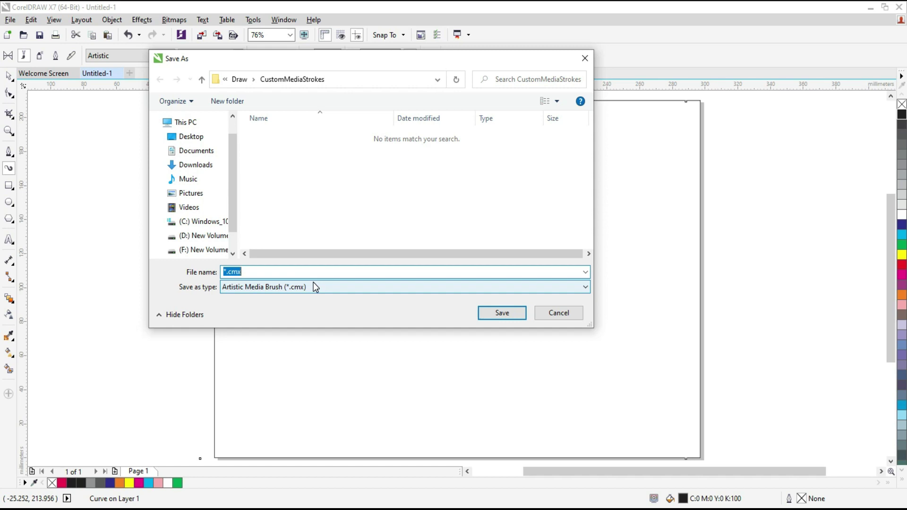
{"action": "type", "text": "De"}
{"action": "left_click", "coordinate": [502, 313]}
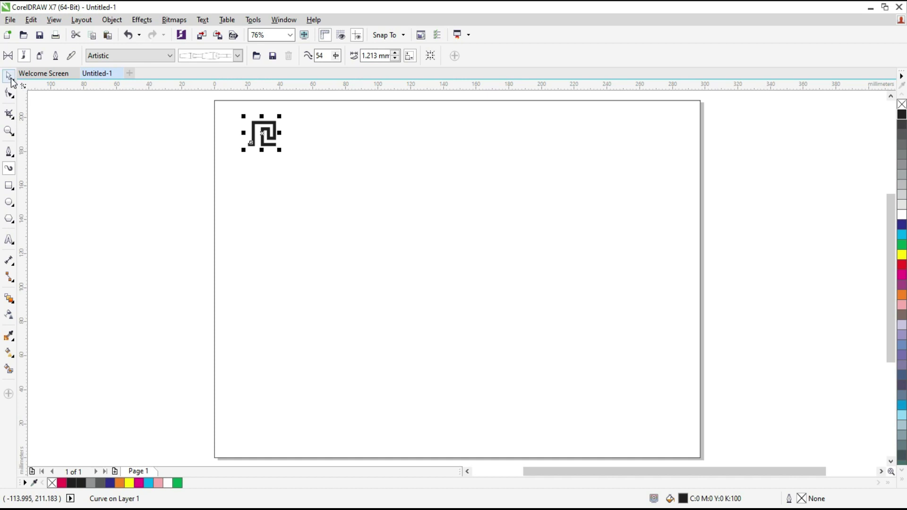
Deselect the motif and set the Artistic Media brush category to Custom, using the saved motif stroke
{"action": "left_click", "coordinate": [9, 77]}
{"action": "left_click", "coordinate": [195, 114]}
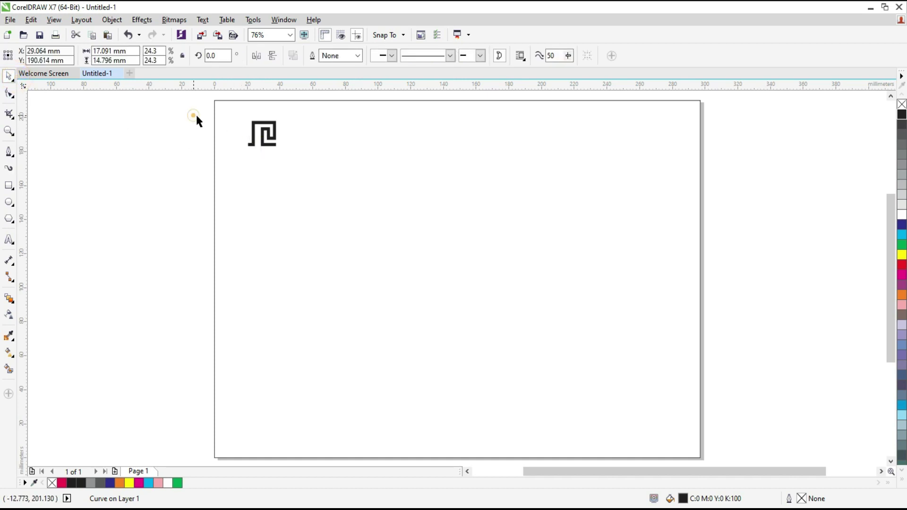
{"action": "left_click", "coordinate": [254, 138]}
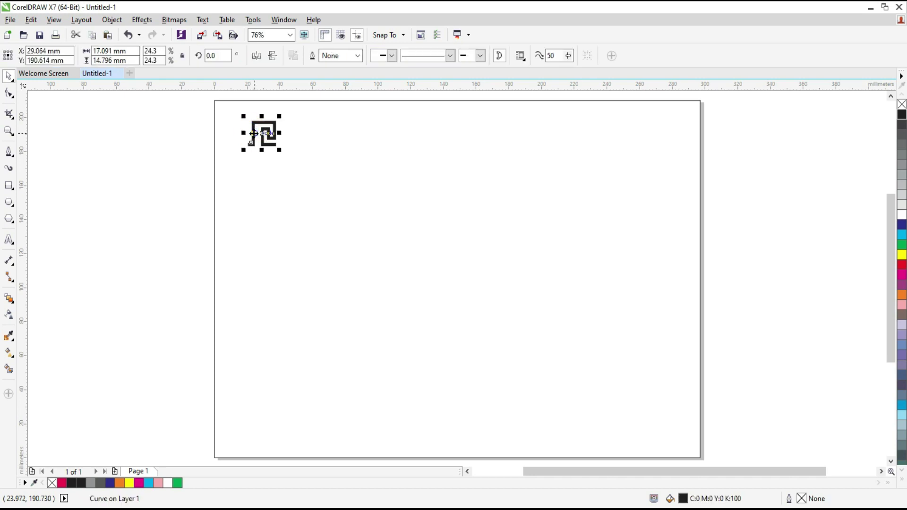
{"action": "left_click", "coordinate": [170, 180]}
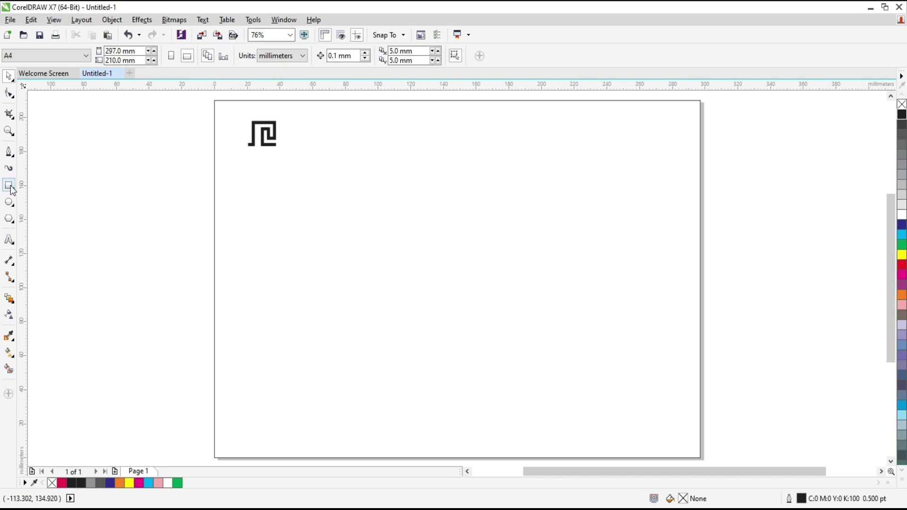
{"action": "left_click", "coordinate": [8, 168]}
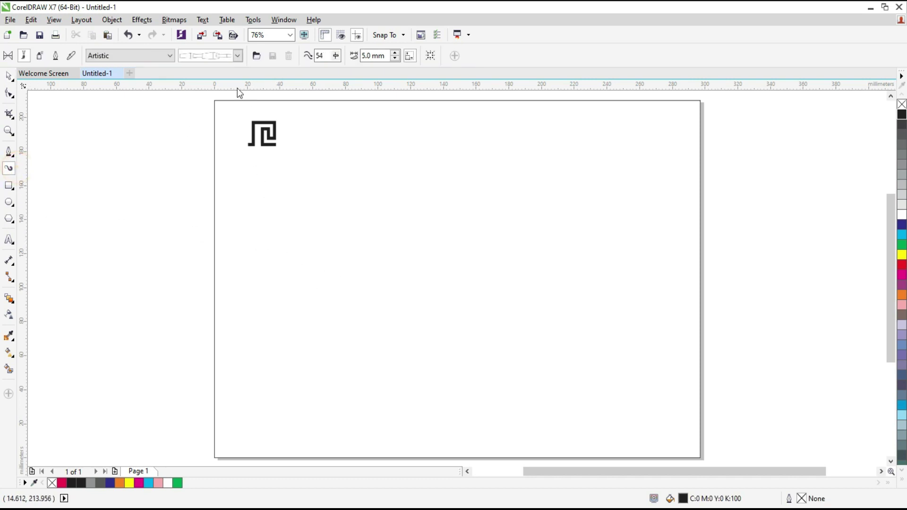
{"action": "left_click", "coordinate": [171, 56]}
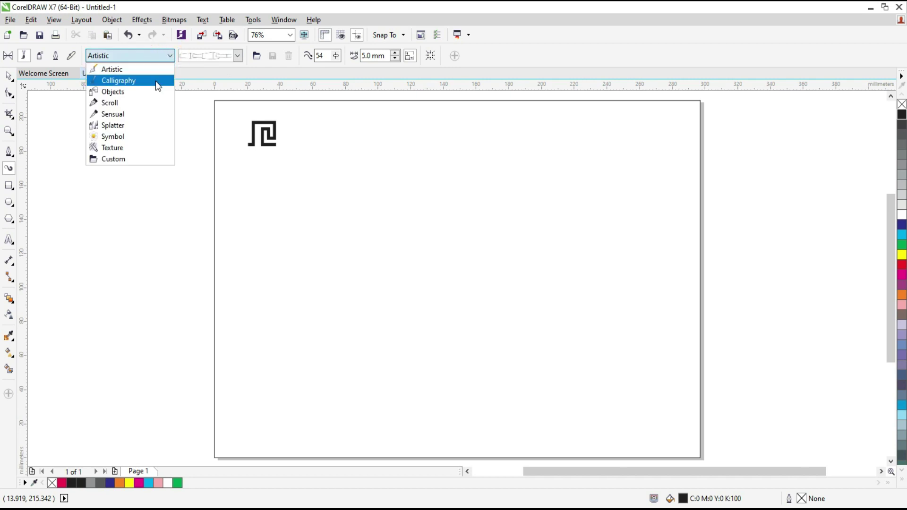
{"action": "left_click", "coordinate": [125, 159]}
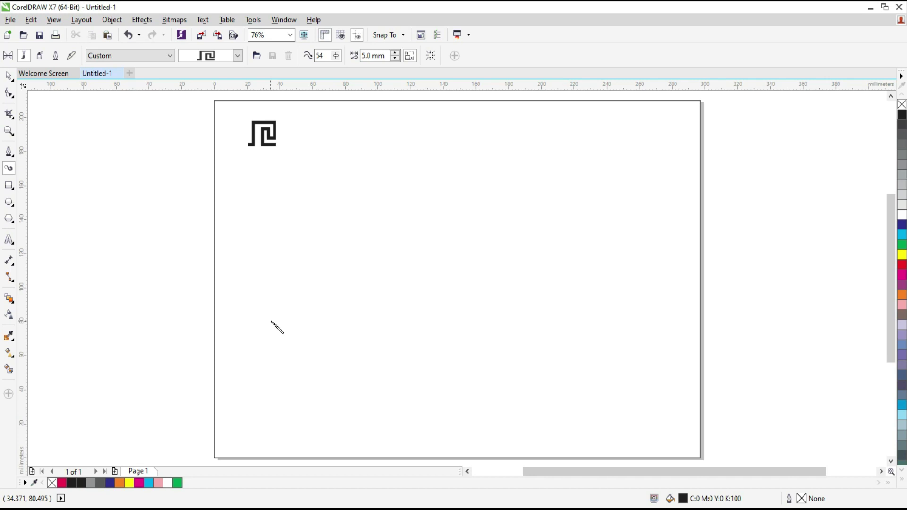
Draw a wavy stroke about 195 mm wide and several short strokes above it with the custom motif brush
{"action": "mouse_move", "coordinate": [271, 322]}
{"action": "left_mouse_down"}
{"action": "mouse_move", "coordinate": [481, 317]}
{"action": "mouse_move", "coordinate": [590, 340]}
{"action": "left_mouse_up"}
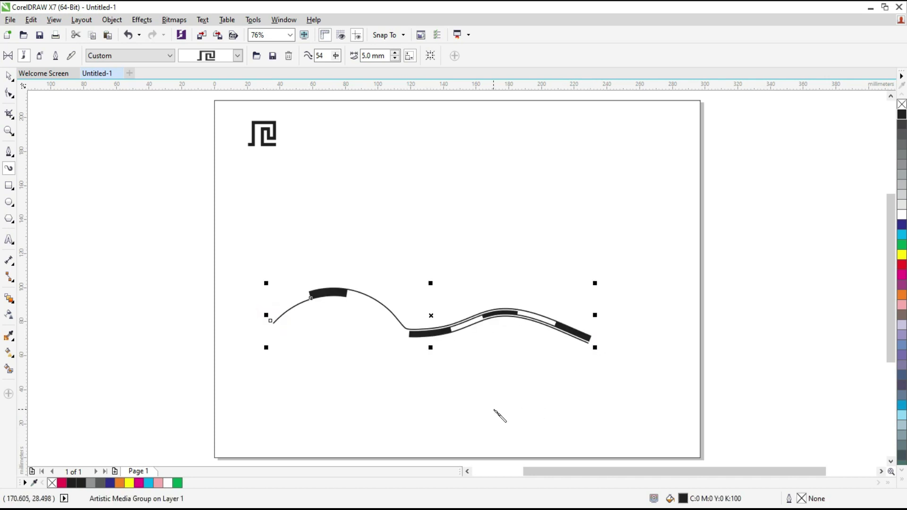
{"action": "left_click_drag", "start_coordinate": [430, 166], "coordinate": [439, 272]}
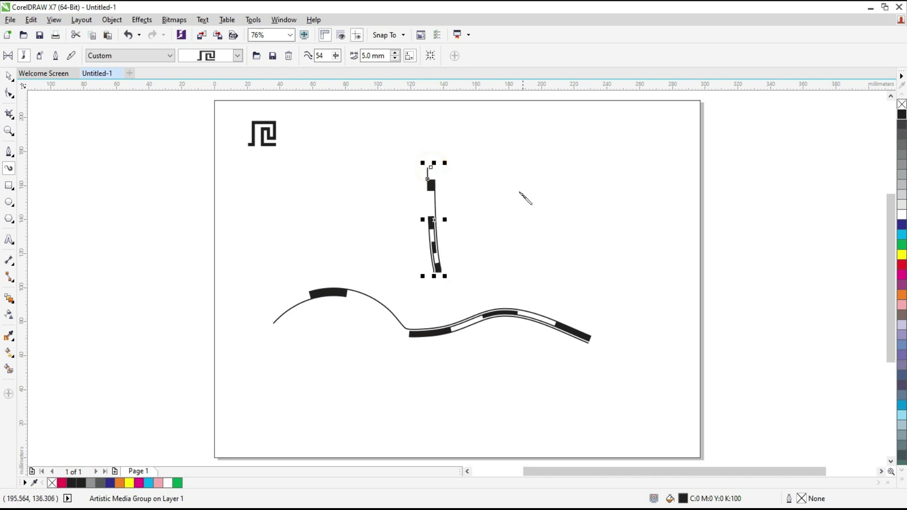
{"action": "mouse_move", "coordinate": [506, 179]}
{"action": "left_mouse_down"}
{"action": "mouse_move", "coordinate": [571, 190]}
{"action": "mouse_move", "coordinate": [535, 276]}
{"action": "left_mouse_up"}
{"action": "left_click_drag", "start_coordinate": [618, 246], "coordinate": [646, 254]}
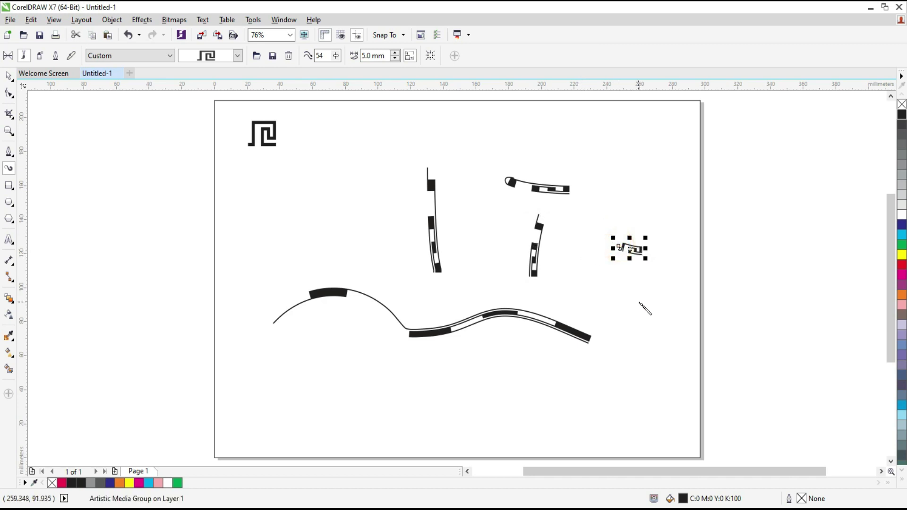
Delete all the test strokes drawn with the custom brush, keeping only the black motif
{"action": "left_click", "coordinate": [9, 76]}
{"action": "left_click_drag", "start_coordinate": [764, 174], "coordinate": [243, 376]}
{"action": "key", "text": "Delete"}
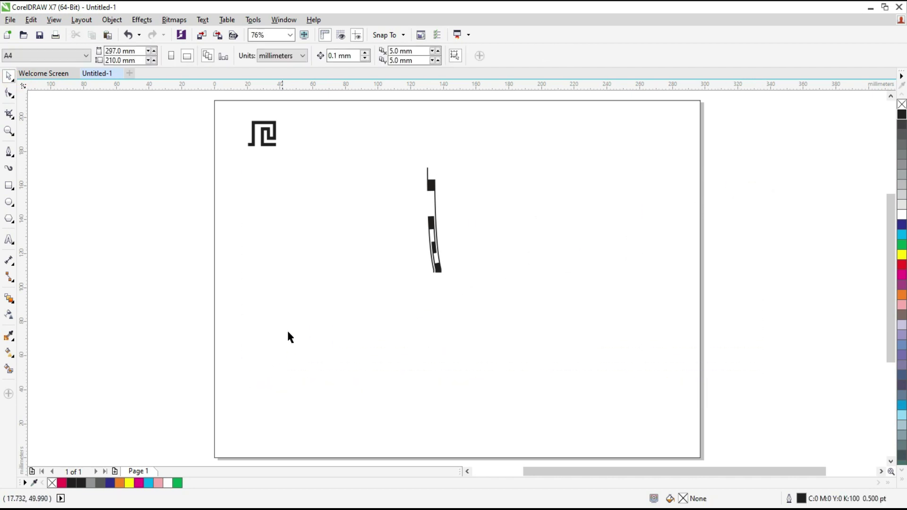
{"action": "left_click", "coordinate": [429, 237]}
{"action": "key", "text": "Delete"}
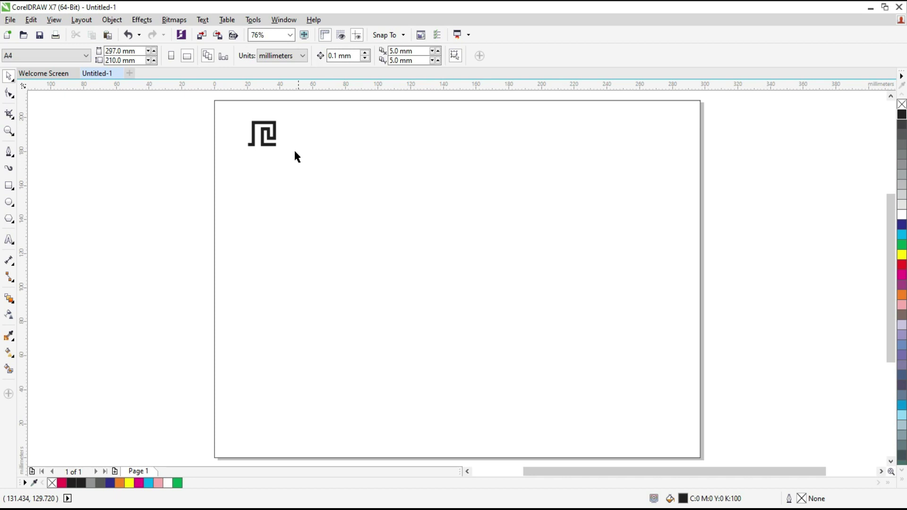
Mirror-copy the motif to its right, flip the copy horizontally so the pattern continues, and nudge it 0.1 mm left to close the joint
{"action": "left_click", "coordinate": [265, 145]}
{"action": "key", "text": "z"}
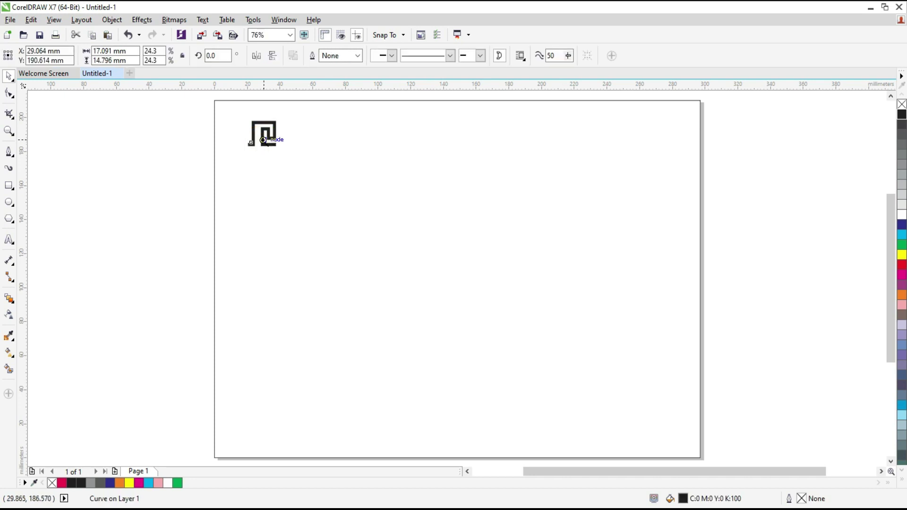
{"action": "left_click_drag", "start_coordinate": [203, 100], "coordinate": [602, 186]}
{"action": "key", "text": "space"}
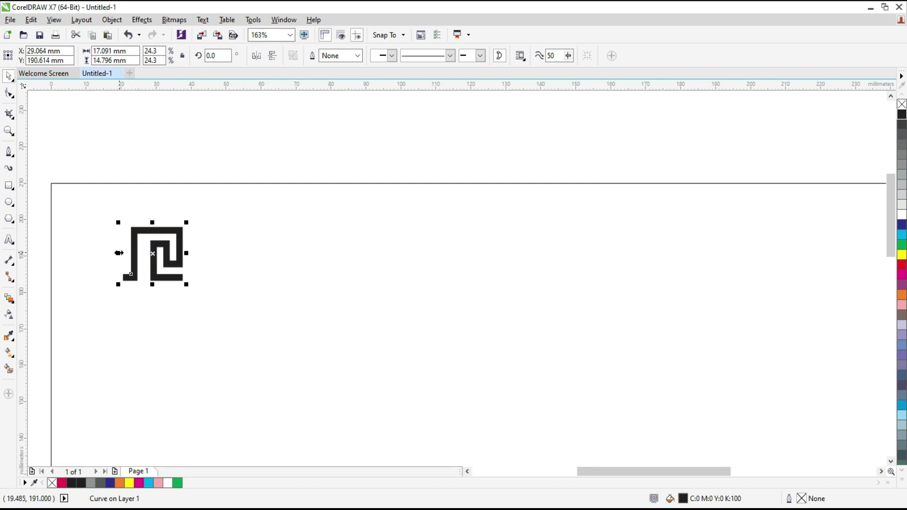
{"action": "left_click_drag", "start_coordinate": [119, 254], "coordinate": [189, 253]}
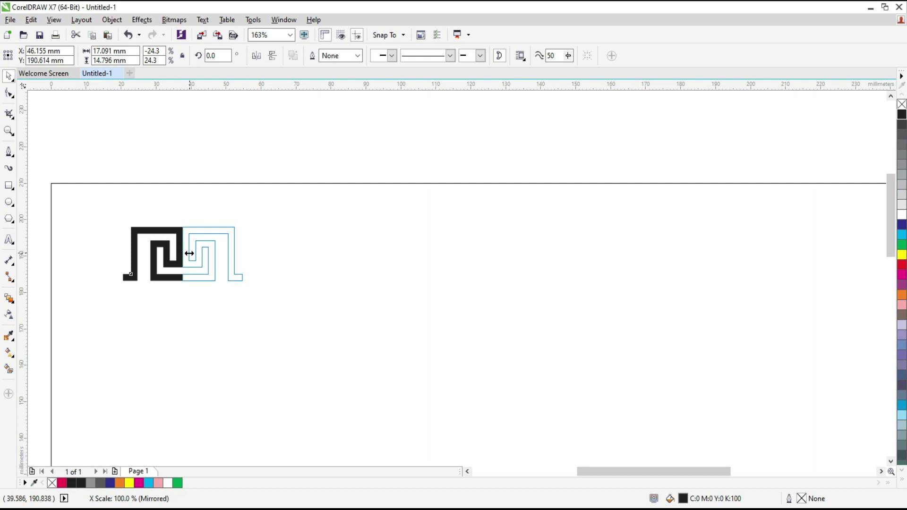
{"action": "left_click_drag", "start_coordinate": [189, 254], "coordinate": [189, 254]}
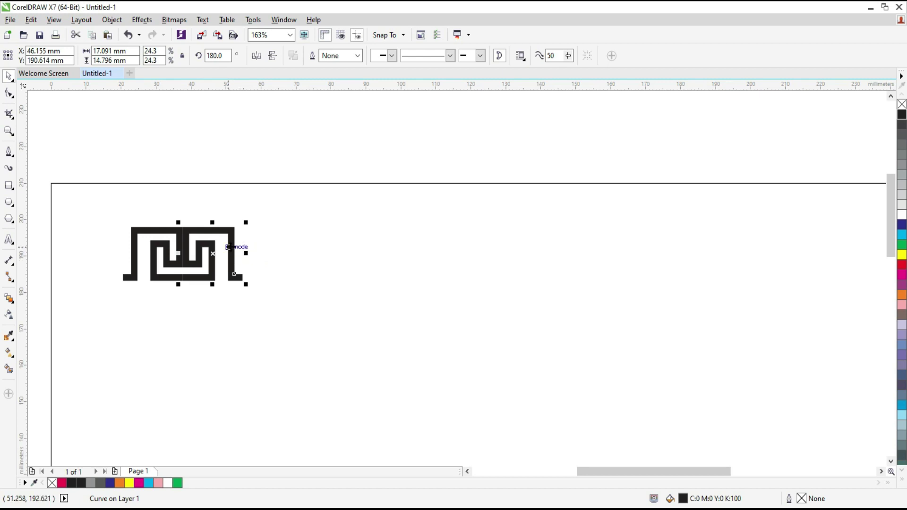
{"action": "left_click", "coordinate": [257, 57]}
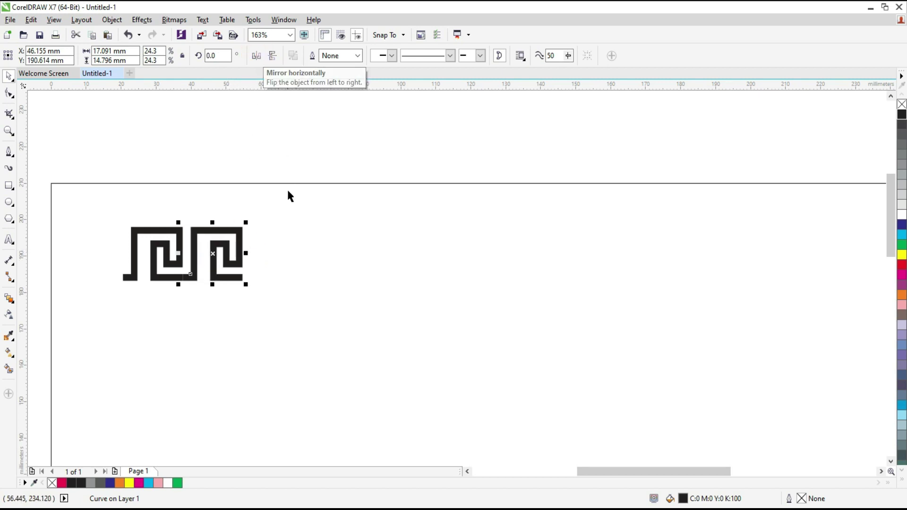
{"action": "left_click", "coordinate": [189, 278]}
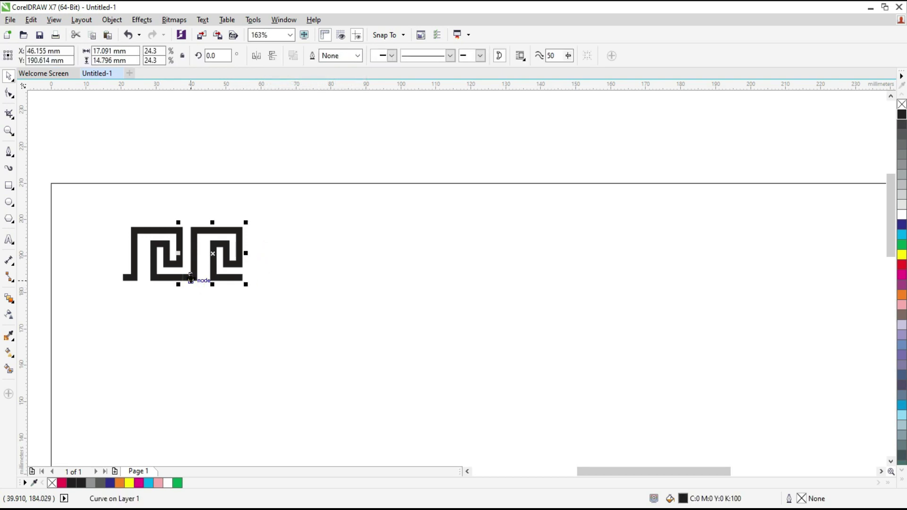
{"action": "key", "text": "Left"}
{"action": "left_click", "coordinate": [277, 288]}
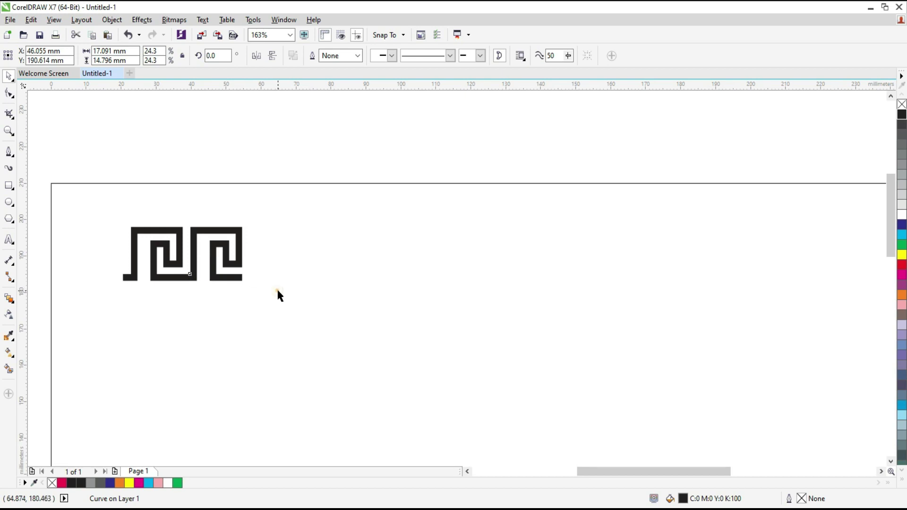
Duplicate both motifs to the right end of the pattern and nudge the copy 0.1 mm left to close the gap
{"action": "key", "text": "z"}
{"action": "left_click_drag", "start_coordinate": [91, 196], "coordinate": [333, 330]}
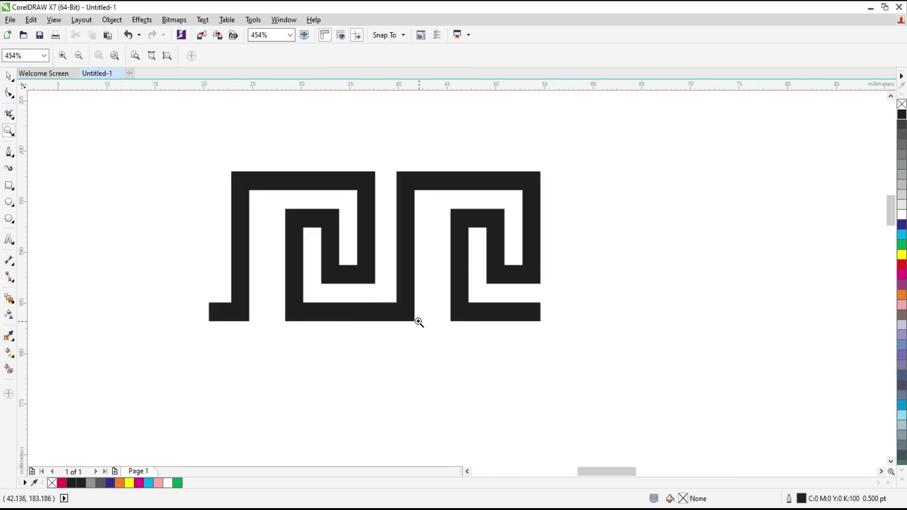
{"action": "key", "text": "space"}
{"action": "left_click_drag", "start_coordinate": [153, 144], "coordinate": [540, 339]}
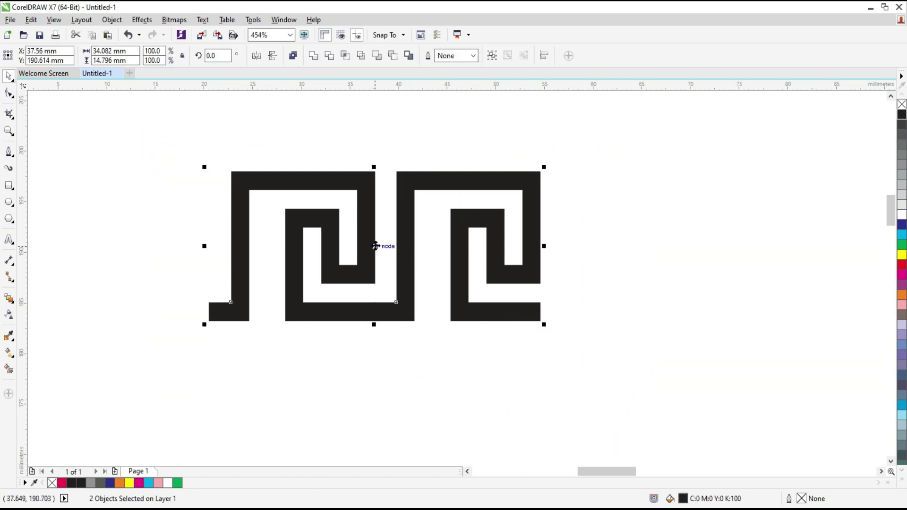
{"action": "left_click_drag", "start_coordinate": [374, 246], "coordinate": [707, 248]}
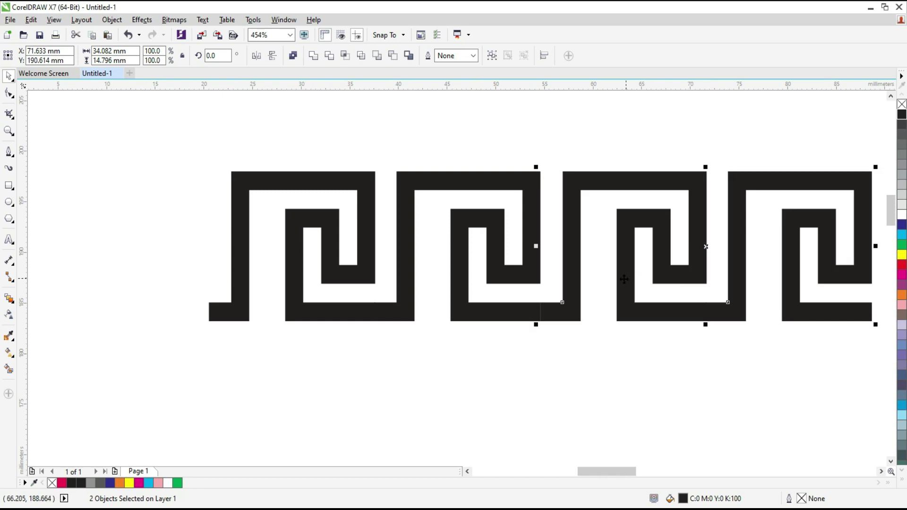
{"action": "key", "text": "Left"}
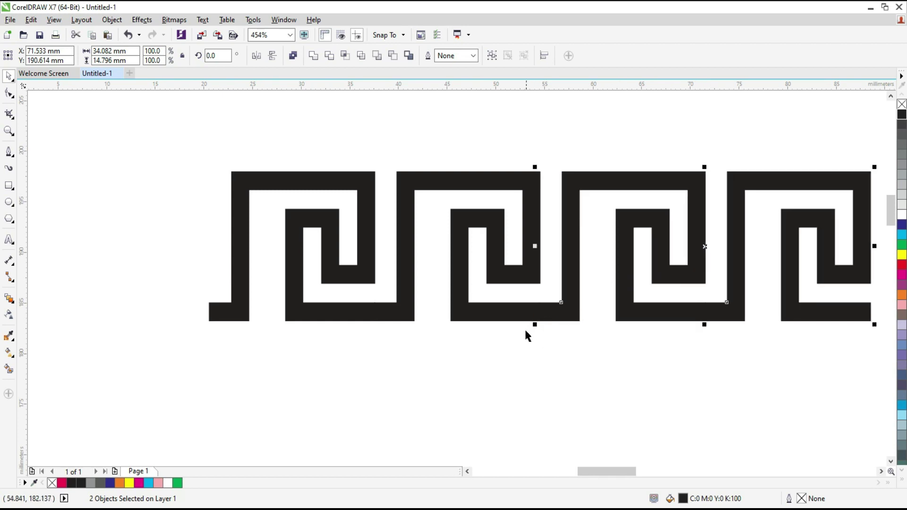
Duplicate the four-motif row onto its right end and repeat the duplication twice to form a 16-motif border across the page
{"action": "key", "text": "shift+F4"}
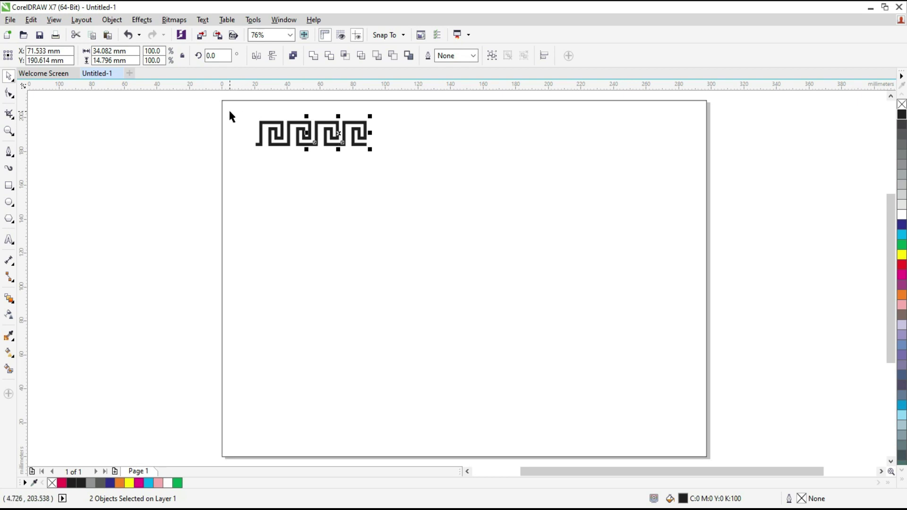
{"action": "left_click", "coordinate": [214, 113]}
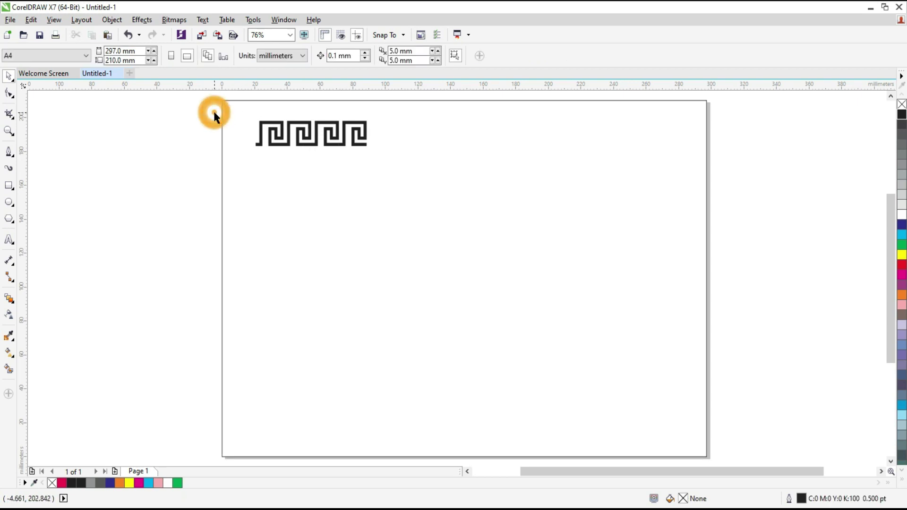
{"action": "left_click_drag", "start_coordinate": [231, 112], "coordinate": [397, 159]}
{"action": "left_click_drag", "start_coordinate": [292, 134], "coordinate": [373, 142]}
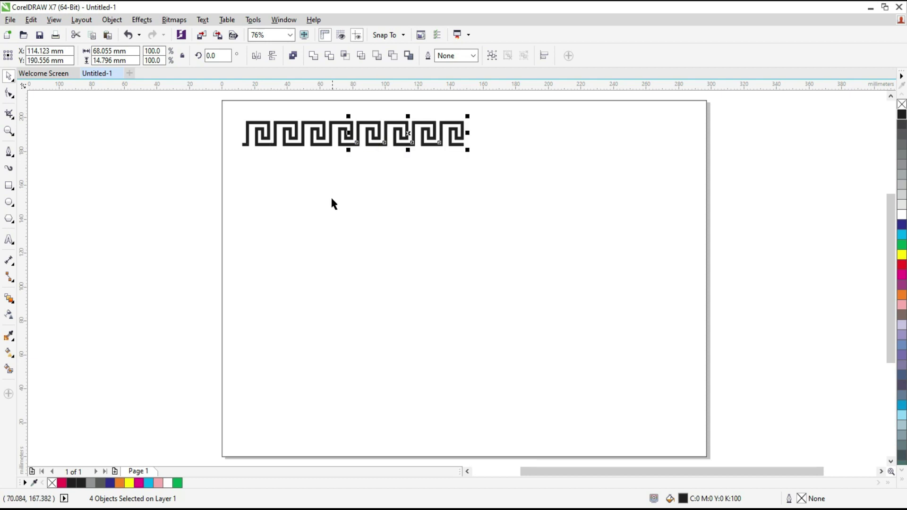
{"action": "key", "text": "ctrl+r"}
{"action": "key", "text": "ctrl+r"}
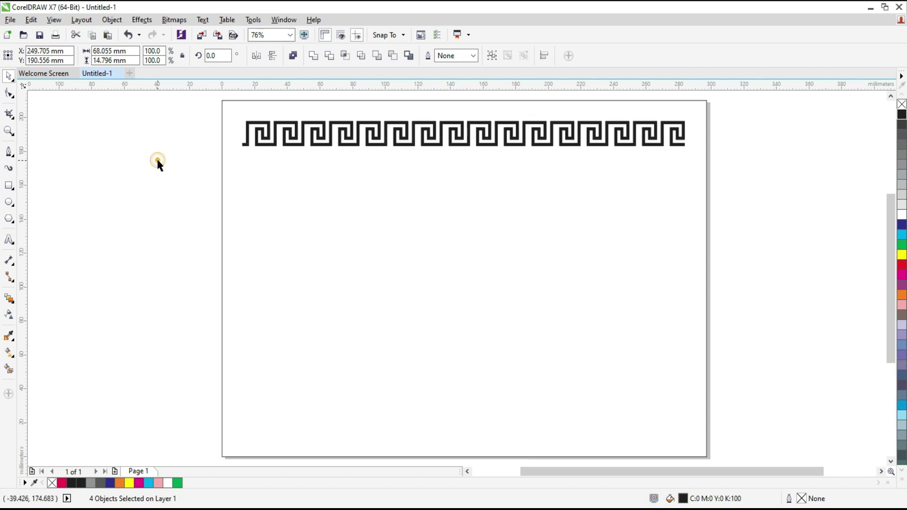
{"action": "left_click", "coordinate": [157, 161]}
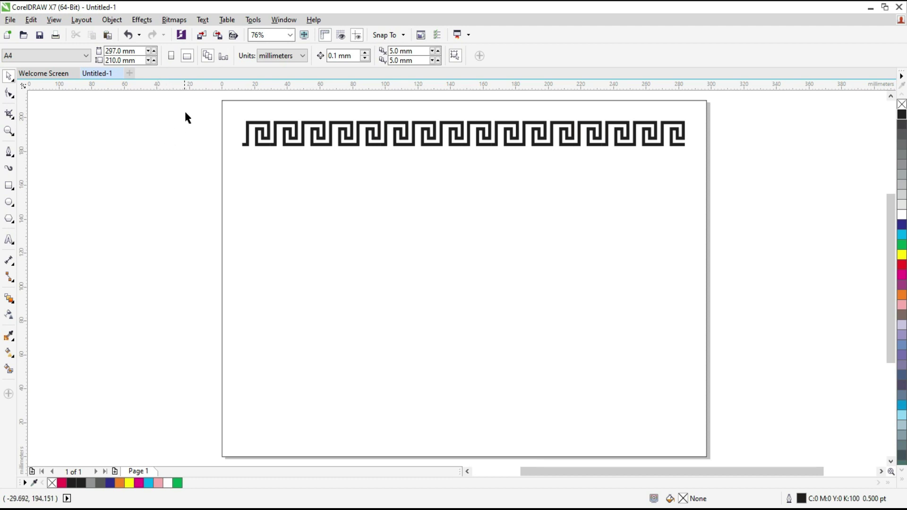
Select all 16 border motifs and scale them down proportionally to about 153 mm wide
{"action": "left_click", "coordinate": [203, 112]}
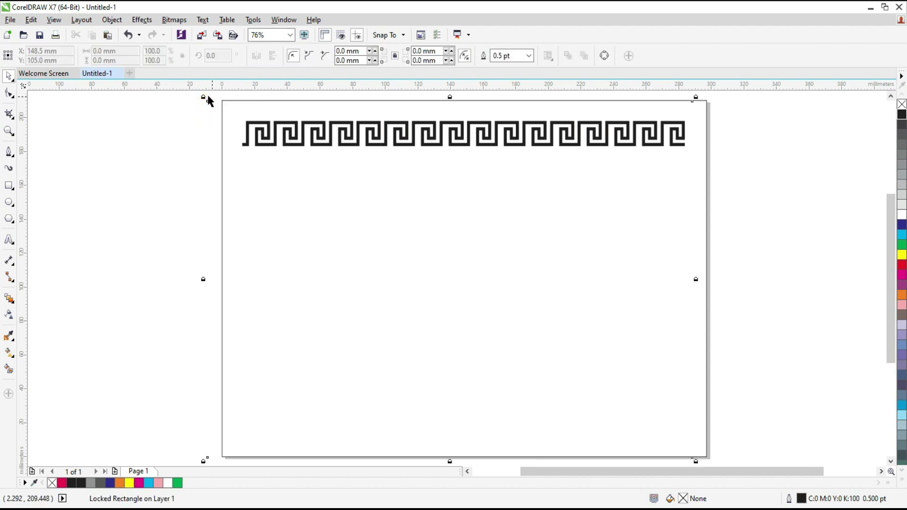
{"action": "left_click", "coordinate": [171, 111]}
{"action": "left_click_drag", "start_coordinate": [183, 101], "coordinate": [730, 195]}
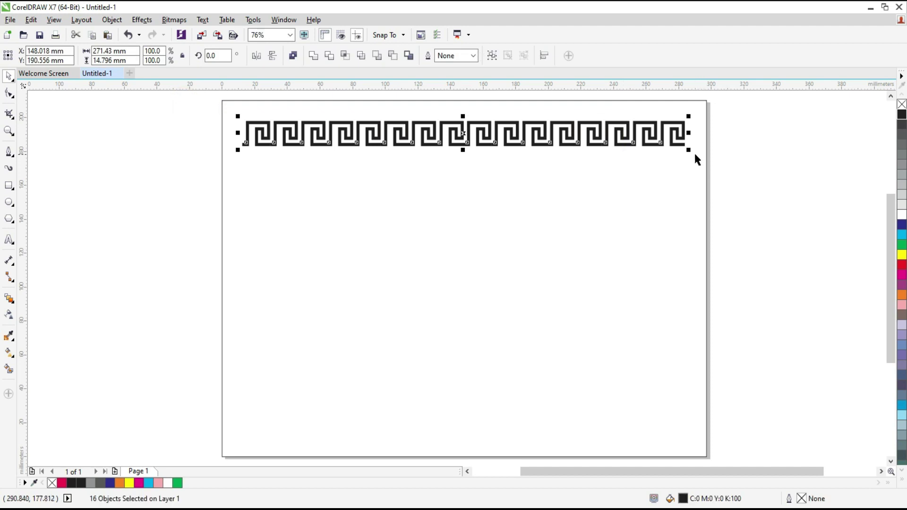
{"action": "left_click_drag", "start_coordinate": [692, 151], "coordinate": [495, 141]}
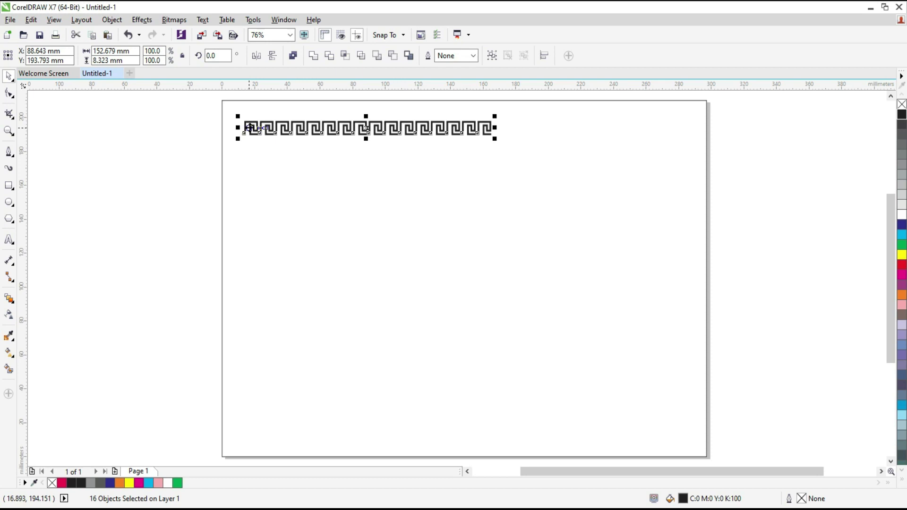
Mirror-copy the reduced border to its right and flip the copy horizontally so the meander continues in the same direction
{"action": "left_click_drag", "start_coordinate": [237, 127], "coordinate": [584, 132]}
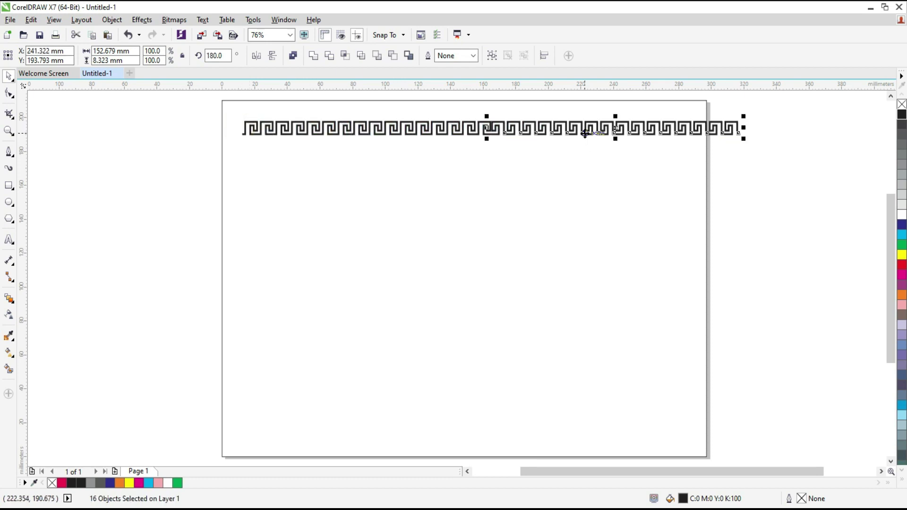
{"action": "left_click", "coordinate": [257, 56]}
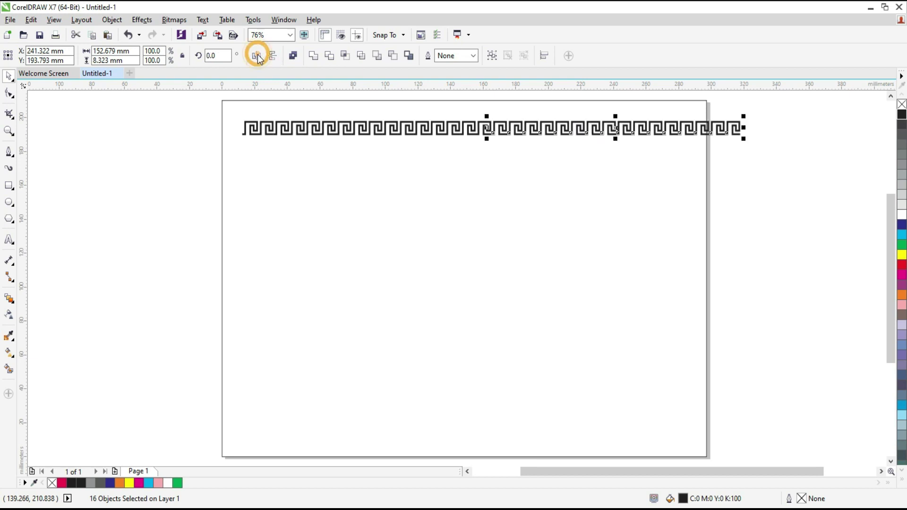
{"action": "left_click", "coordinate": [525, 176]}
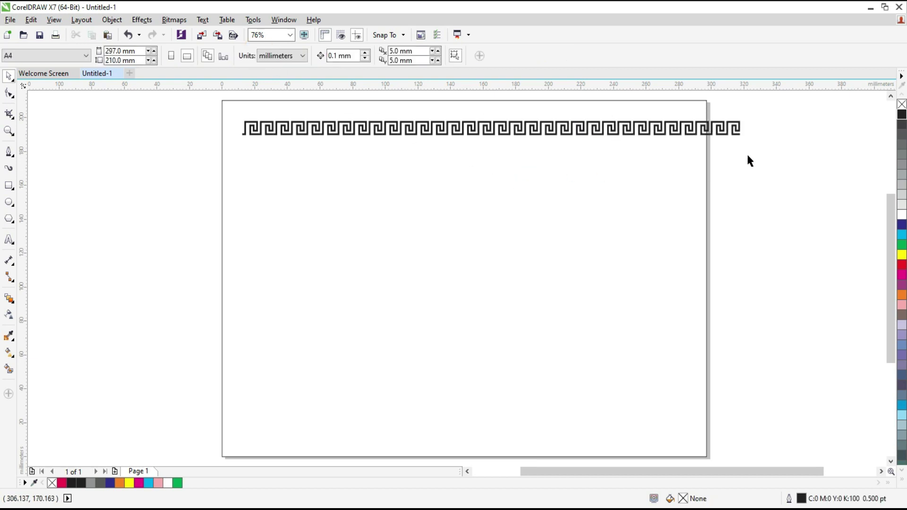
Move the complete 32-motif border left and scale it to about 296 mm wide to fit the page width
{"action": "left_click_drag", "start_coordinate": [775, 113], "coordinate": [187, 144]}
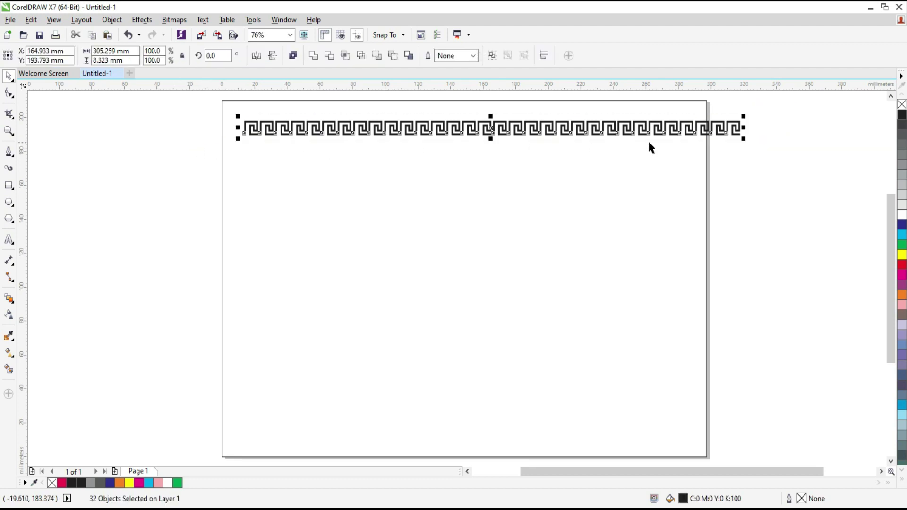
{"action": "left_click_drag", "start_coordinate": [648, 129], "coordinate": [629, 129]}
{"action": "left_click_drag", "start_coordinate": [724, 116], "coordinate": [710, 119]}
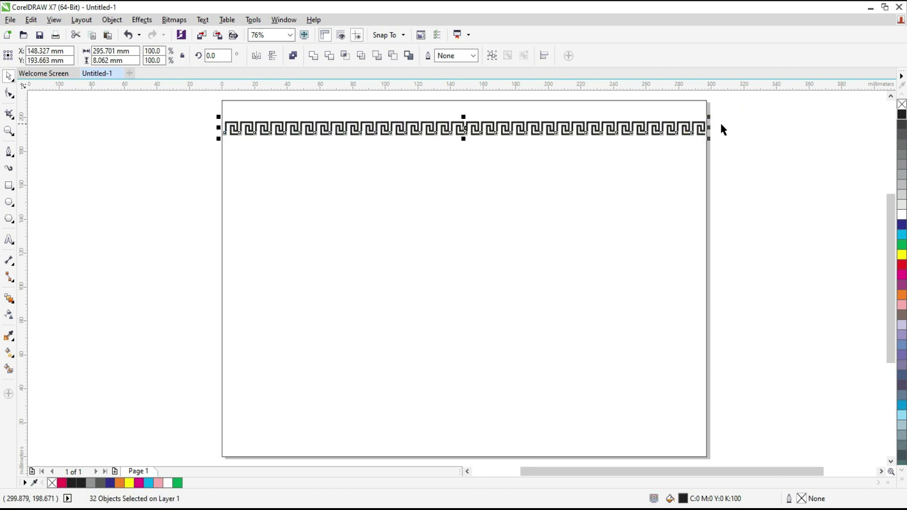
{"action": "left_click", "coordinate": [744, 134]}
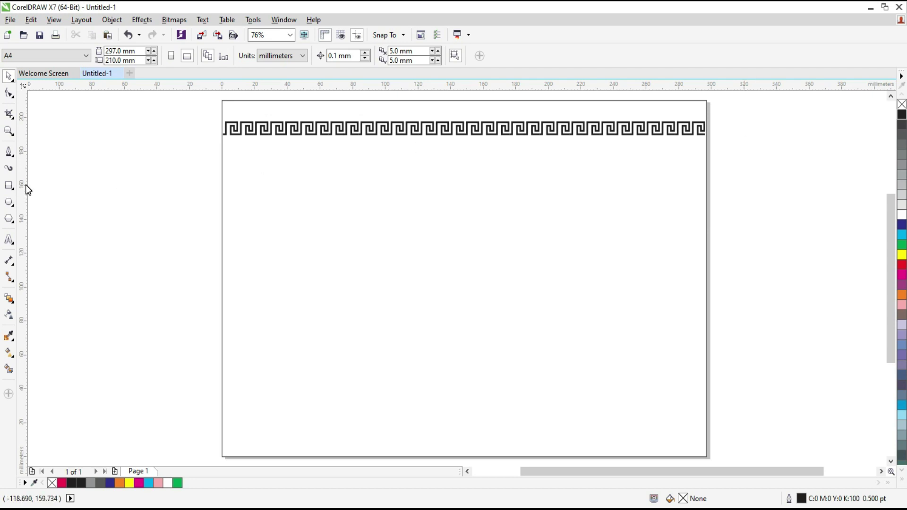
Save the whole border as an Artistic Media brush (*.cmx) named my border in CustomMediaStrokes and check it among the Custom strokes
{"action": "left_click_drag", "start_coordinate": [202, 118], "coordinate": [727, 163]}
{"action": "left_click", "coordinate": [9, 169]}
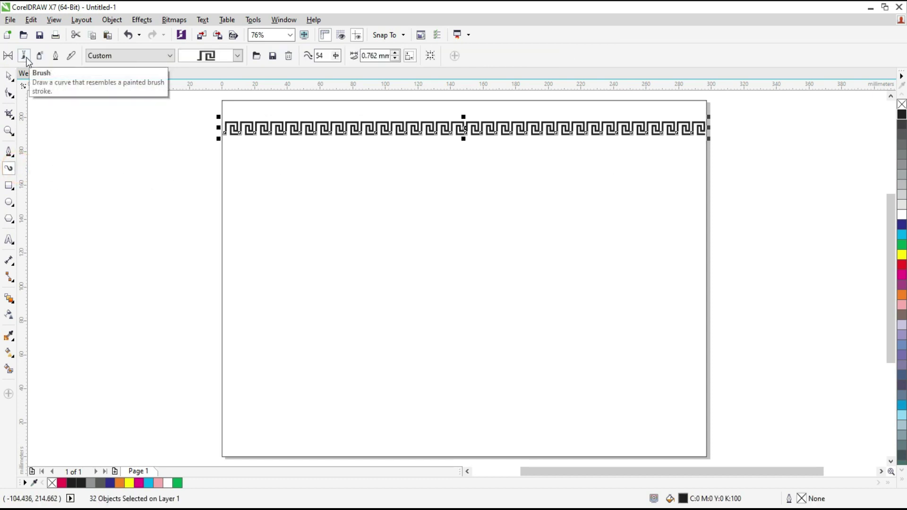
{"action": "left_click", "coordinate": [273, 57]}
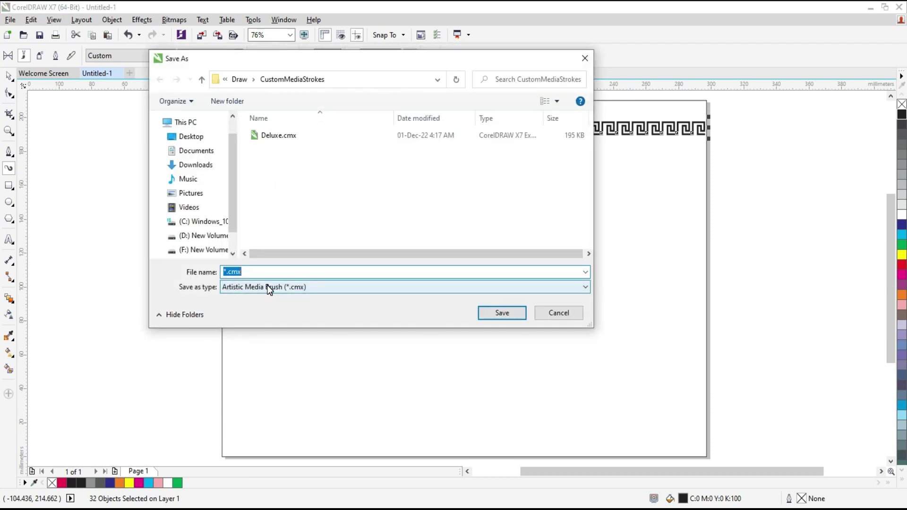
{"action": "type", "text": "my border"}
{"action": "left_click", "coordinate": [523, 314]}
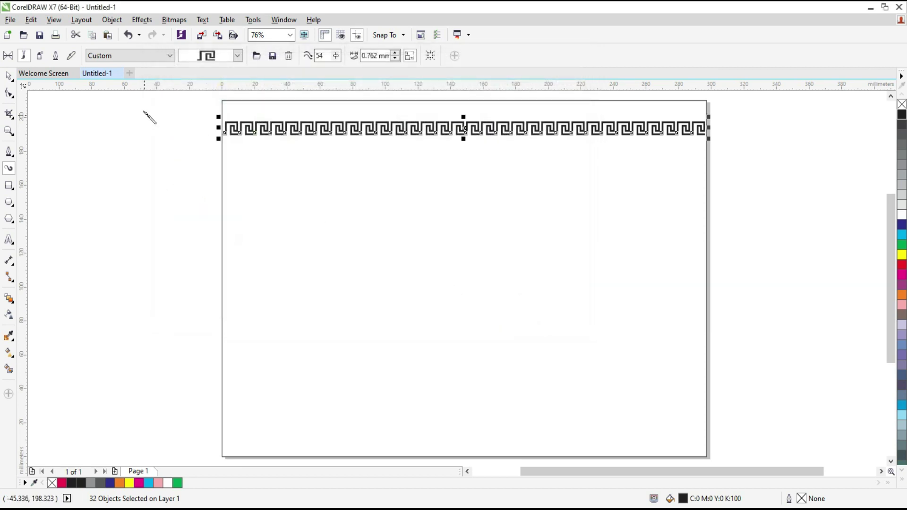
{"action": "left_click", "coordinate": [168, 57]}
{"action": "left_click", "coordinate": [141, 156]}
{"action": "left_click", "coordinate": [238, 55]}
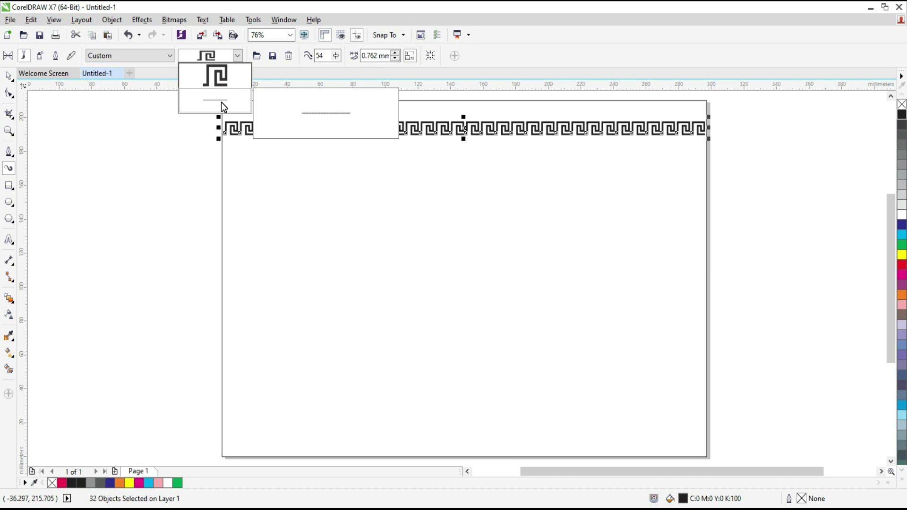
{"action": "left_click", "coordinate": [162, 70]}
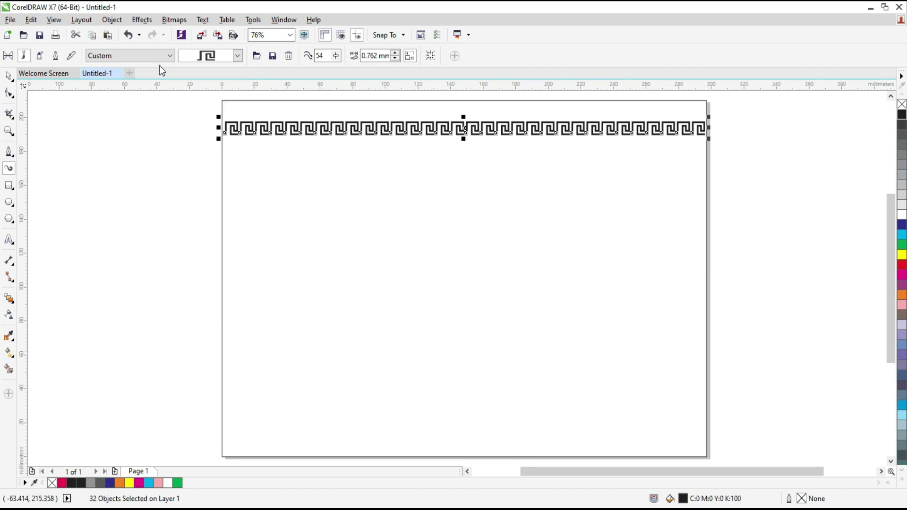
Draw an ellipse about 121 mm wide and 113 mm high and move it to the lower middle of the page
{"action": "left_click", "coordinate": [9, 201]}
{"action": "left_click_drag", "start_coordinate": [384, 249], "coordinate": [484, 348]}
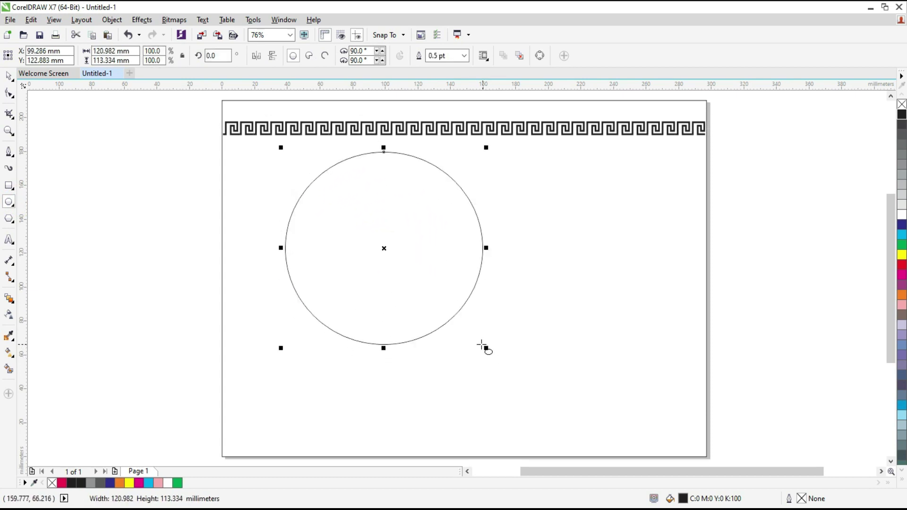
{"action": "key", "text": "space"}
{"action": "left_click_drag", "start_coordinate": [415, 259], "coordinate": [473, 322]}
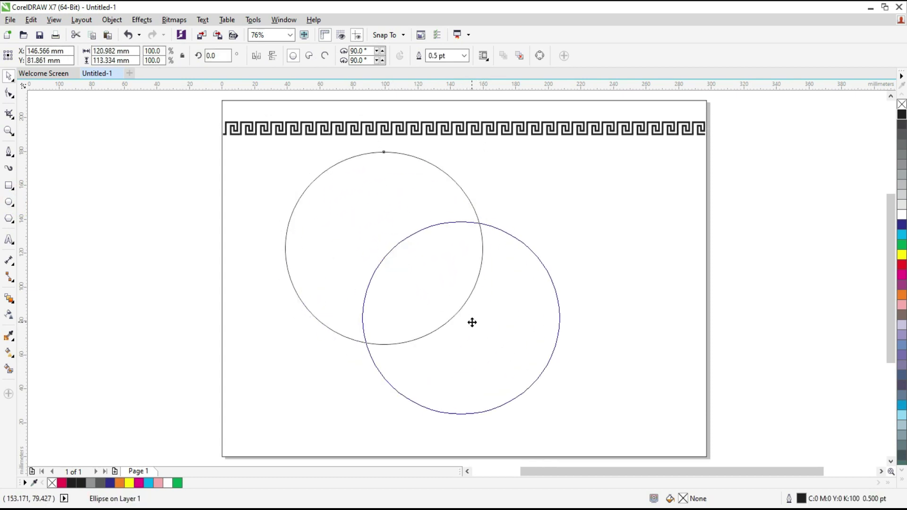
Apply the custom meander brush stroke to the circle and enlarge the resulting ring to about 137 mm wide and 131 mm high
{"action": "left_click", "coordinate": [8, 168]}
{"action": "left_click", "coordinate": [237, 56]}
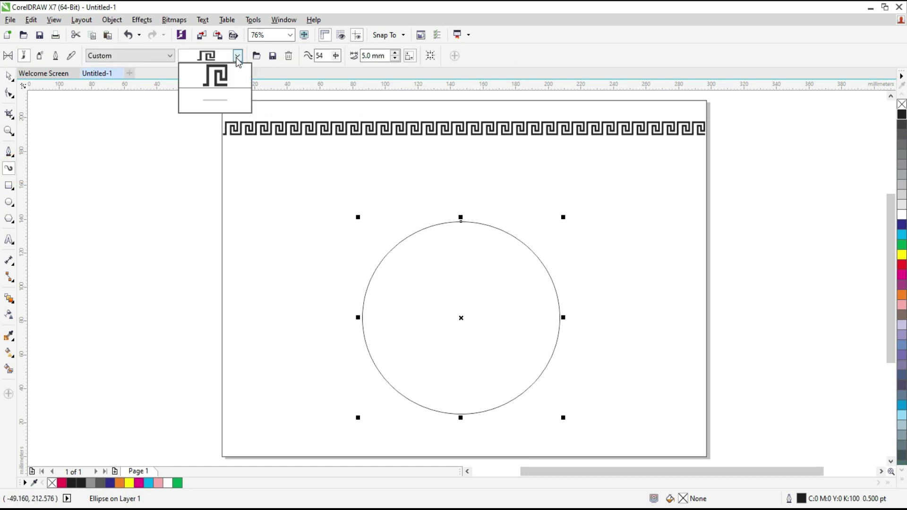
{"action": "left_click", "coordinate": [217, 104]}
{"action": "left_click_drag", "start_coordinate": [461, 212], "coordinate": [461, 190]}
{"action": "left_click_drag", "start_coordinate": [571, 307], "coordinate": [586, 306]}
{"action": "left_click", "coordinate": [9, 76]}
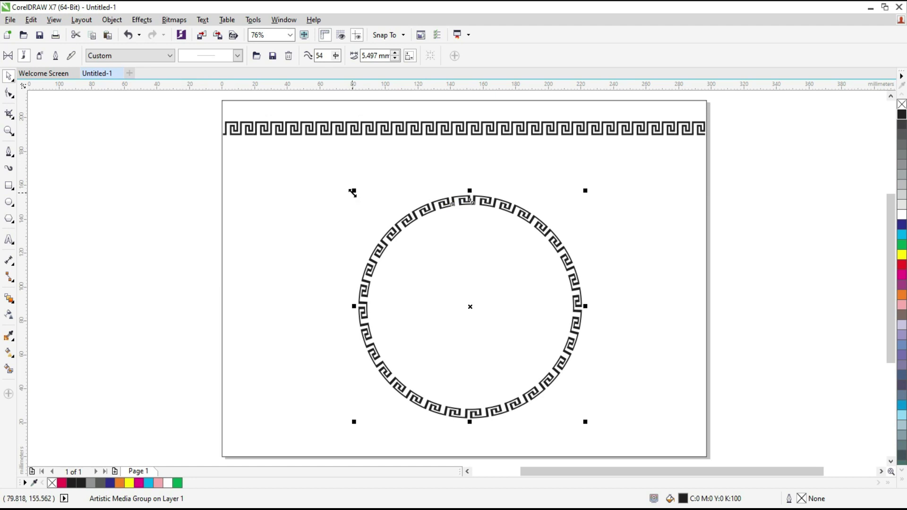
Make a smaller concentric copy of the meander ring and repeat the duplication to fill the inside with progressively smaller rings
{"action": "left_click_drag", "start_coordinate": [354, 191], "coordinate": [371, 211]}
{"action": "right_click", "coordinate": [371, 211]}
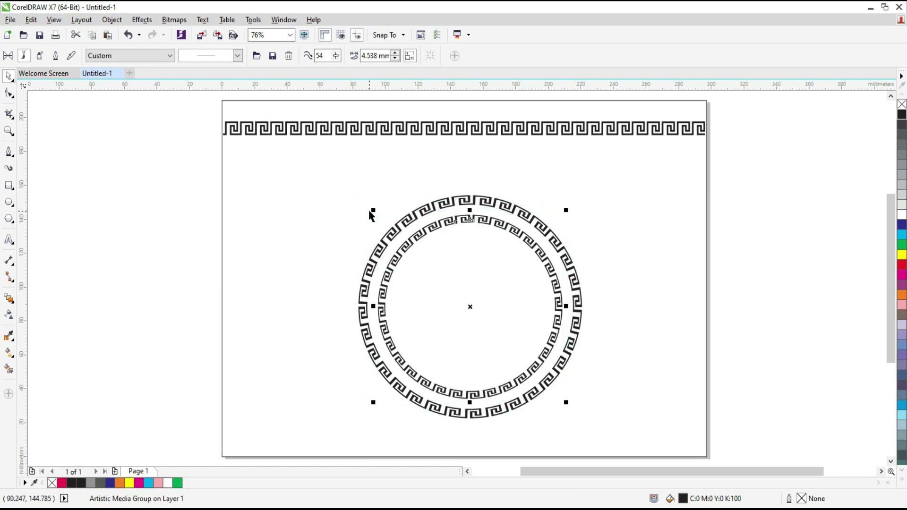
{"action": "key", "text": "ctrl+r"}
{"action": "key", "text": "ctrl+r"}
{"action": "key", "text": "ctrl+r"}
{"action": "key", "text": "ctrl+r"}
{"action": "key", "text": "ctrl+r"}
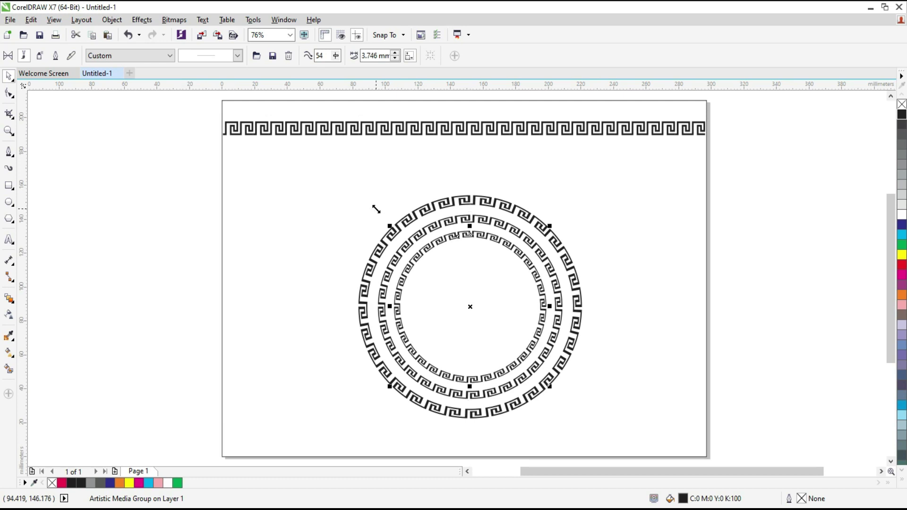
{"action": "key", "text": "ctrl+r"}
{"action": "key", "text": "ctrl+r"}
{"action": "key", "text": "ctrl+r"}
{"action": "key", "text": "ctrl+r"}
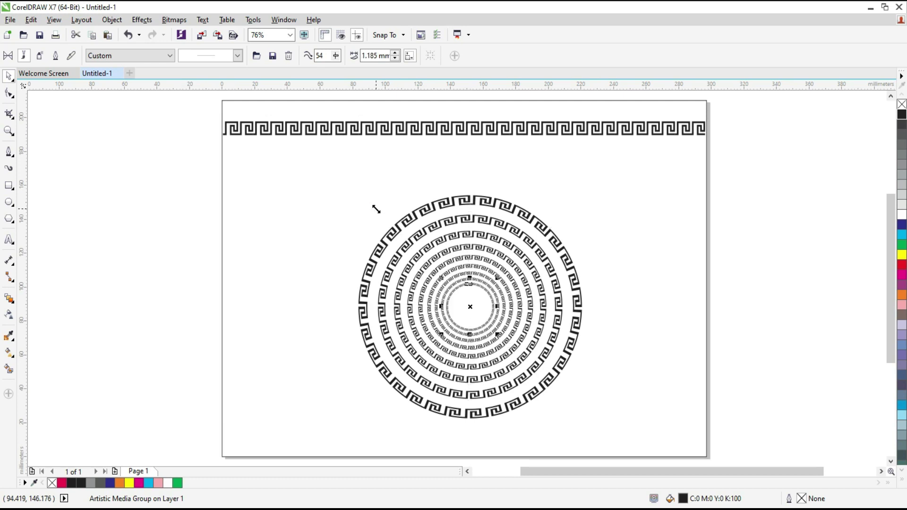
Select all the concentric rings and give them a blue outline and a red fill
{"action": "left_click", "coordinate": [324, 230]}
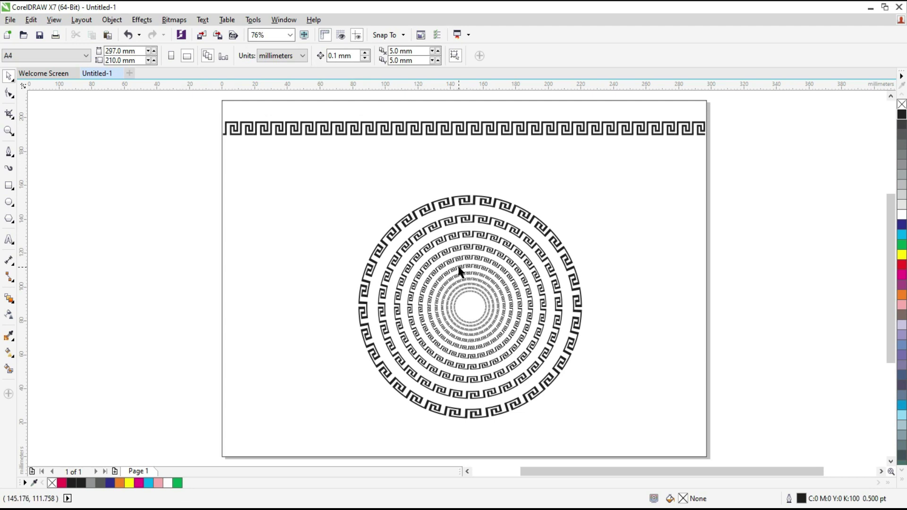
{"action": "mouse_move", "coordinate": [315, 181]}
{"action": "left_mouse_down"}
{"action": "mouse_move", "coordinate": [522, 359]}
{"action": "mouse_move", "coordinate": [633, 429]}
{"action": "left_mouse_up"}
{"action": "left_click", "coordinate": [902, 227]}
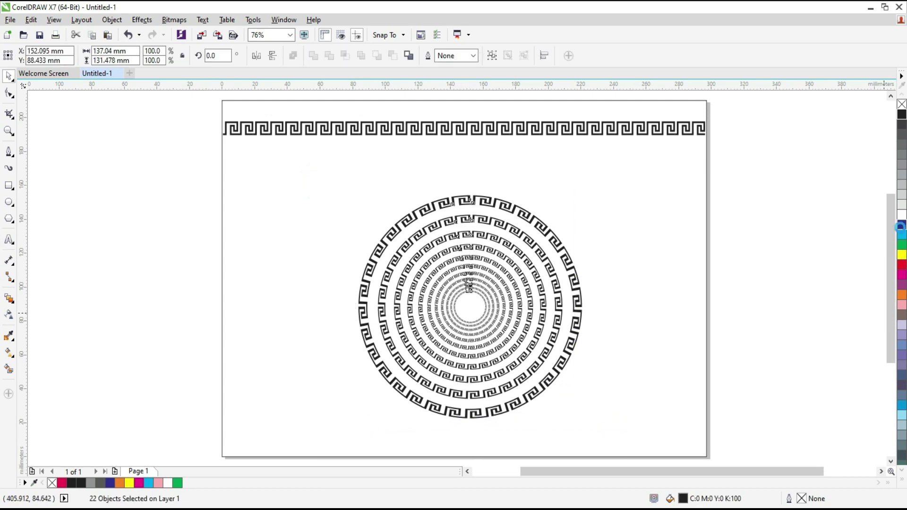
{"action": "right_click", "coordinate": [902, 227]}
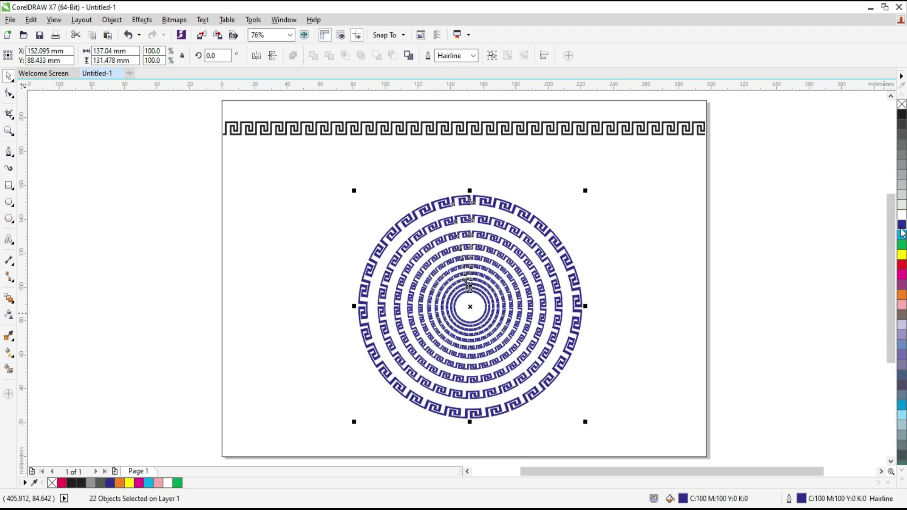
{"action": "left_click", "coordinate": [902, 265]}
{"action": "left_click", "coordinate": [656, 256]}
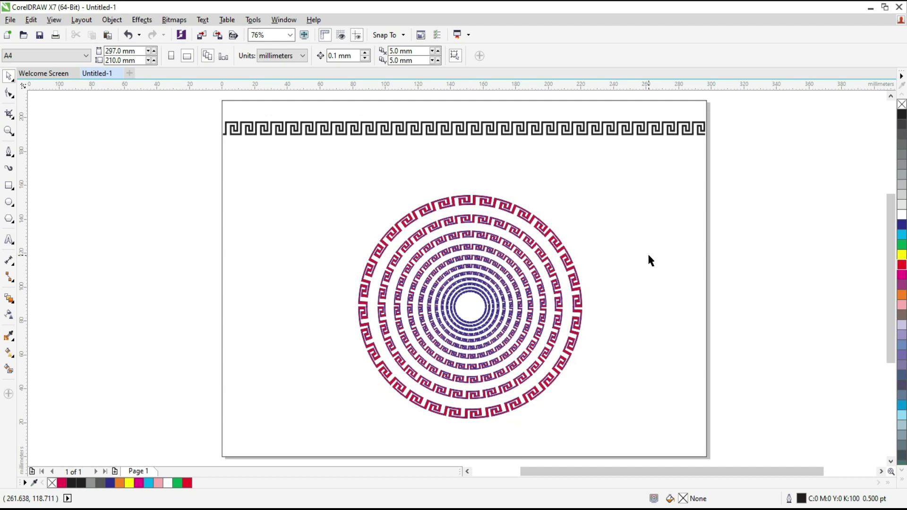
Undo the recolouring and the extra inner ring copies
{"action": "key", "text": "ctrl+z"}
{"action": "key", "text": "ctrl+z"}
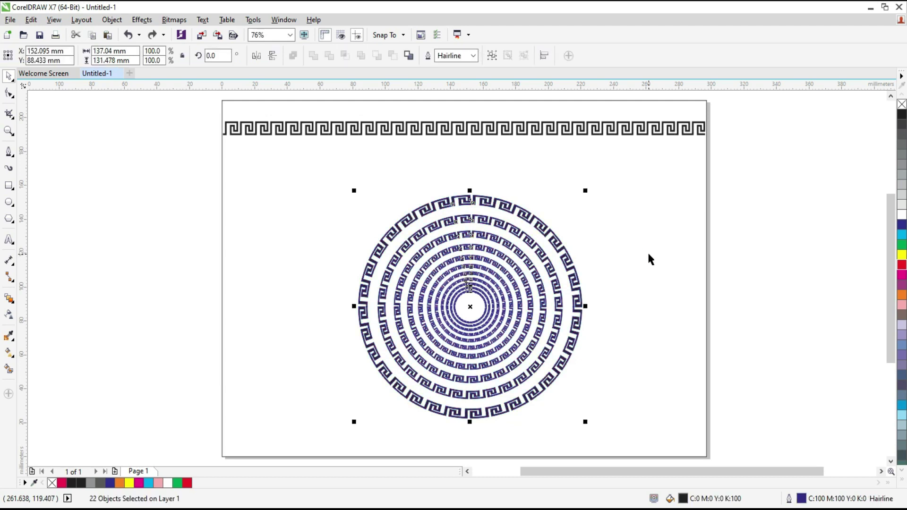
{"action": "key", "text": "ctrl+z"}
{"action": "key", "text": "ctrl+z"}
{"action": "key", "text": "ctrl+z"}
{"action": "key", "text": "ctrl+z"}
{"action": "key", "text": "ctrl+z"}
{"action": "key", "text": "ctrl+z"}
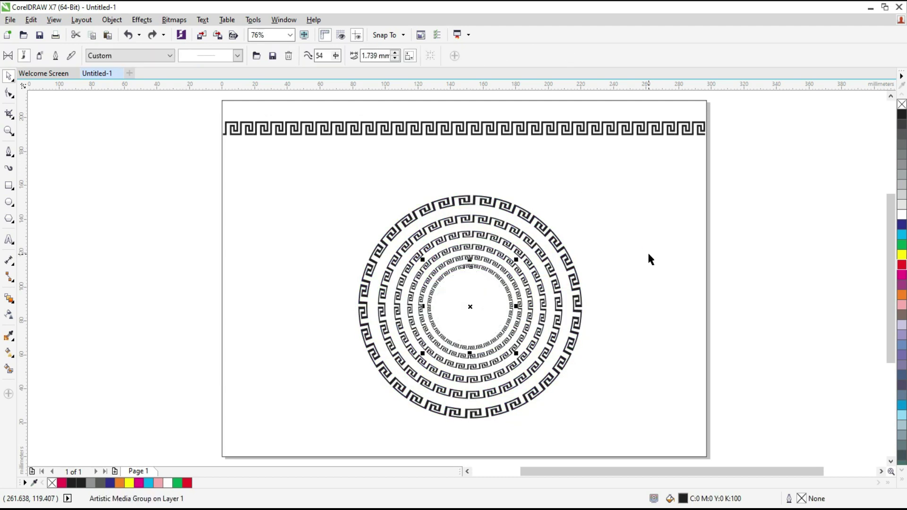
{"action": "key", "text": "ctrl+z"}
{"action": "key", "text": "ctrl+z"}
Shrink the two concentric rings and move them to the upper left of the page, below the straight border
{"action": "left_click_drag", "start_coordinate": [328, 190], "coordinate": [514, 350]}
{"action": "left_click_drag", "start_coordinate": [439, 272], "coordinate": [306, 222]}
Paint a wavy meander stroke across the lower page and an L-shaped stroke above it, and undo these trial strokes
{"action": "left_click", "coordinate": [8, 168]}
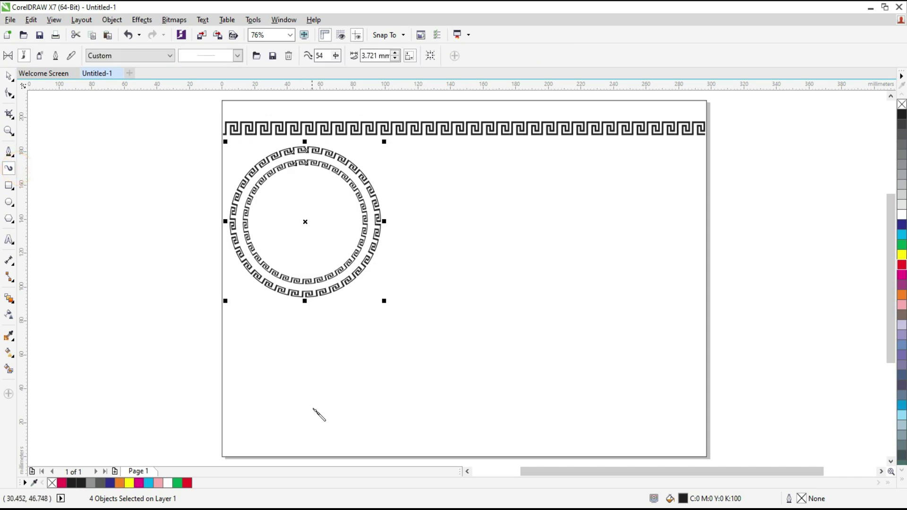
{"action": "mouse_move", "coordinate": [321, 389]}
{"action": "left_mouse_down"}
{"action": "mouse_move", "coordinate": [482, 420]}
{"action": "mouse_move", "coordinate": [604, 369]}
{"action": "mouse_move", "coordinate": [598, 365]}
{"action": "left_mouse_up"}
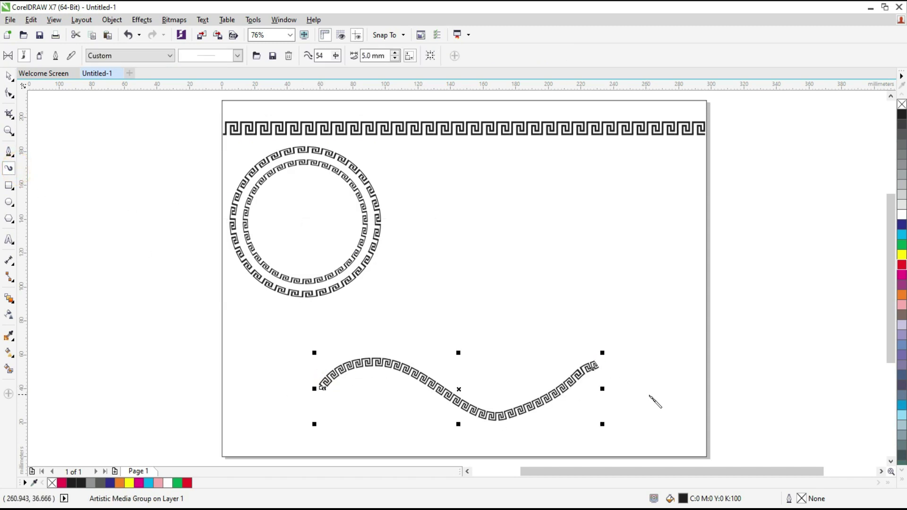
{"action": "mouse_move", "coordinate": [510, 195]}
{"action": "left_mouse_down"}
{"action": "mouse_move", "coordinate": [513, 297]}
{"action": "mouse_move", "coordinate": [578, 306]}
{"action": "left_mouse_up"}
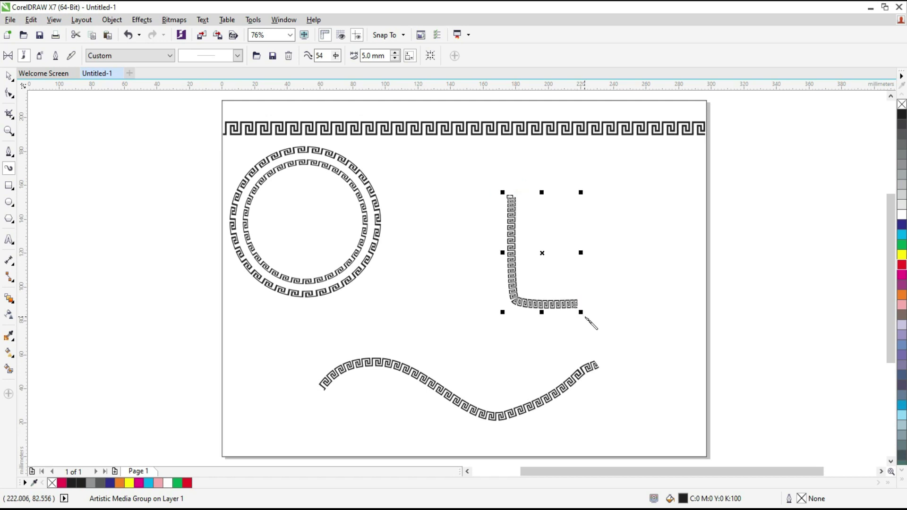
{"action": "key", "text": "ctrl+z"}
{"action": "key", "text": "ctrl+z"}
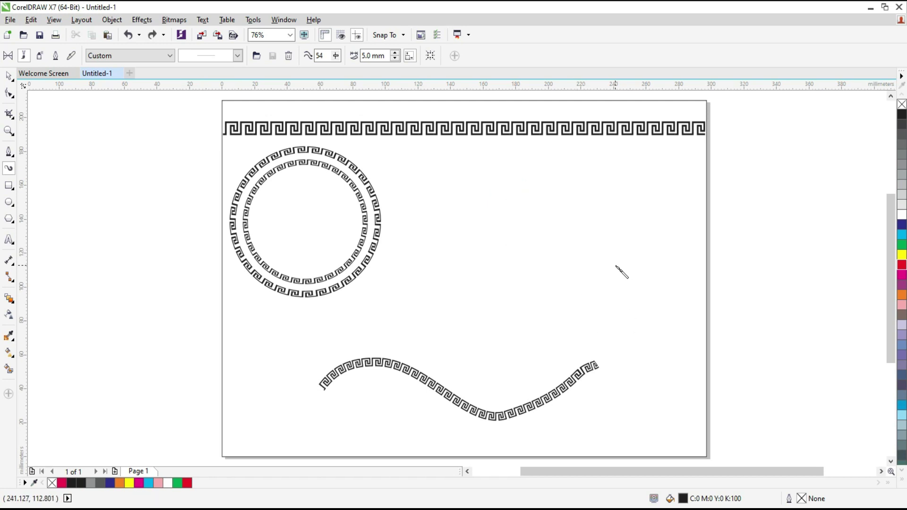
Handwrite the letters CORE across the lower half of the page with the custom meander brush, redoing the too small R
{"action": "mouse_move", "coordinate": [402, 306]}
{"action": "left_mouse_down"}
{"action": "mouse_move", "coordinate": [362, 332]}
{"action": "mouse_move", "coordinate": [423, 388]}
{"action": "left_mouse_up"}
{"action": "mouse_move", "coordinate": [475, 319]}
{"action": "left_mouse_down"}
{"action": "mouse_move", "coordinate": [467, 366]}
{"action": "mouse_move", "coordinate": [488, 316]}
{"action": "mouse_move", "coordinate": [476, 318]}
{"action": "left_mouse_up"}
{"action": "mouse_move", "coordinate": [533, 299]}
{"action": "left_mouse_down"}
{"action": "mouse_move", "coordinate": [552, 336]}
{"action": "mouse_move", "coordinate": [591, 333]}
{"action": "left_mouse_up"}
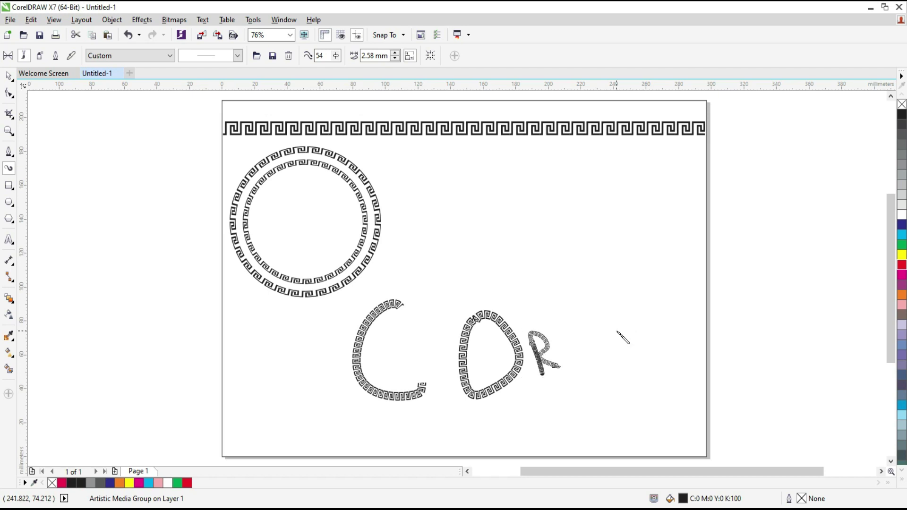
{"action": "key", "text": "ctrl+z"}
{"action": "mouse_move", "coordinate": [632, 271]}
{"action": "left_mouse_down"}
{"action": "mouse_move", "coordinate": [636, 341]}
{"action": "mouse_move", "coordinate": [684, 341]}
{"action": "left_mouse_up"}
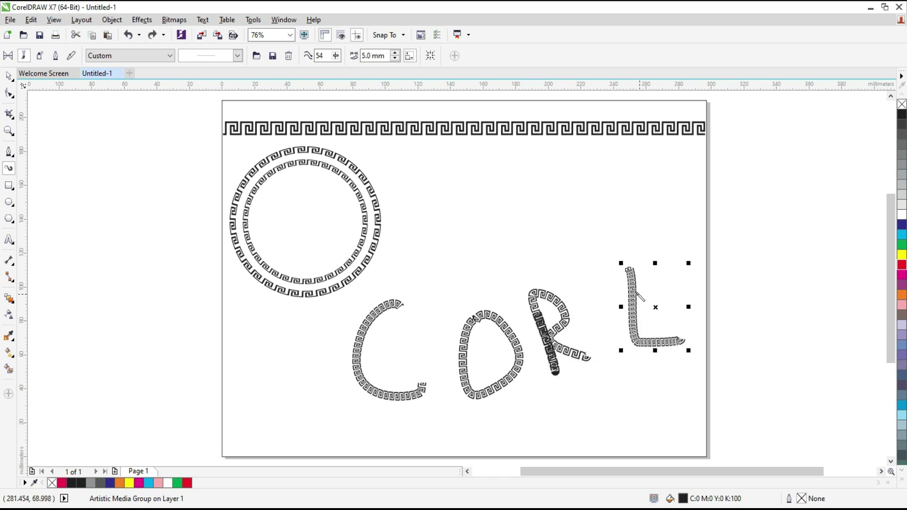
{"action": "left_click_drag", "start_coordinate": [630, 267], "coordinate": [695, 269]}
{"action": "left_click_drag", "start_coordinate": [638, 306], "coordinate": [682, 305]}
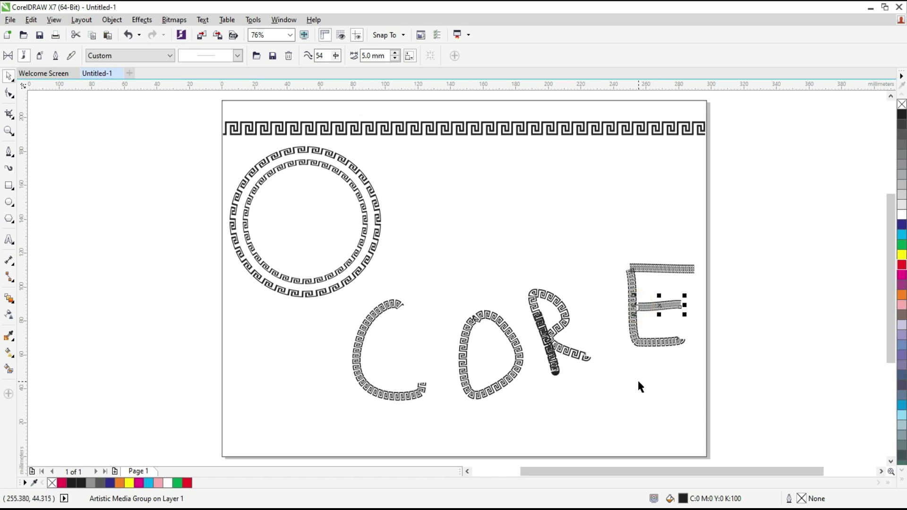
{"action": "left_click", "coordinate": [647, 378]}
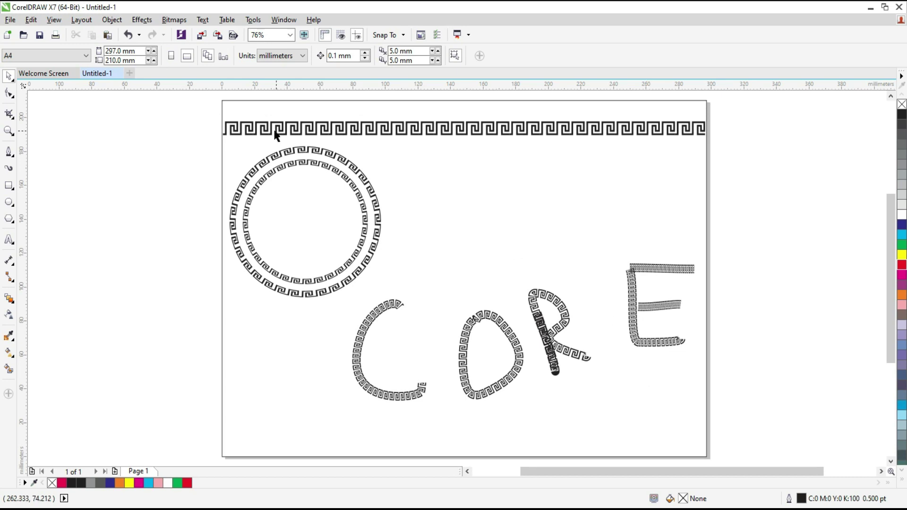
Delete all objects from the page
{"action": "left_click_drag", "start_coordinate": [196, 115], "coordinate": [746, 419]}
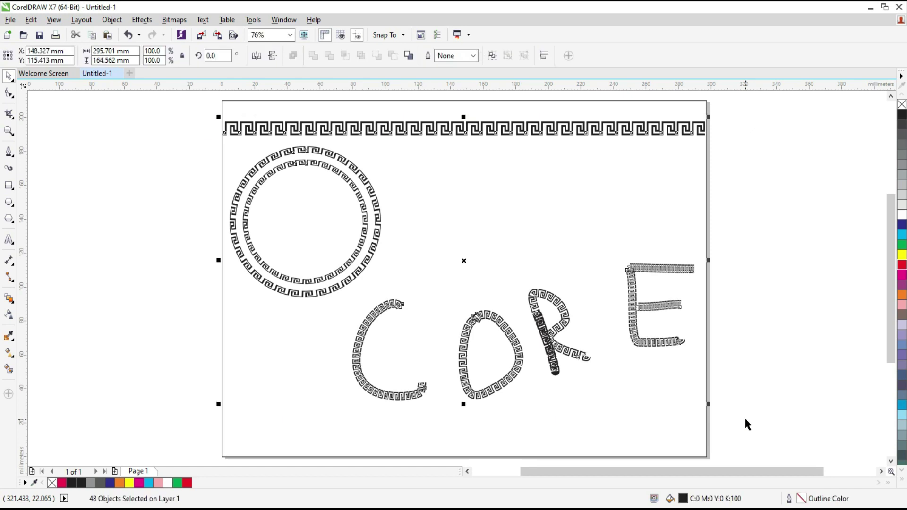
{"action": "key", "text": "Delete"}
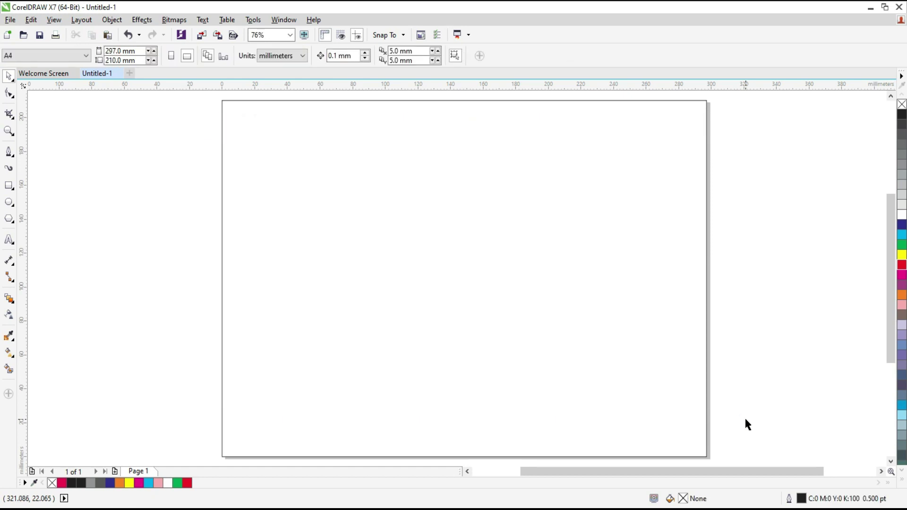
Choose the first branch stroke of the Symbol brush category and paint two curved 5 mm strokes on the page's right half
{"action": "left_click", "coordinate": [9, 167]}
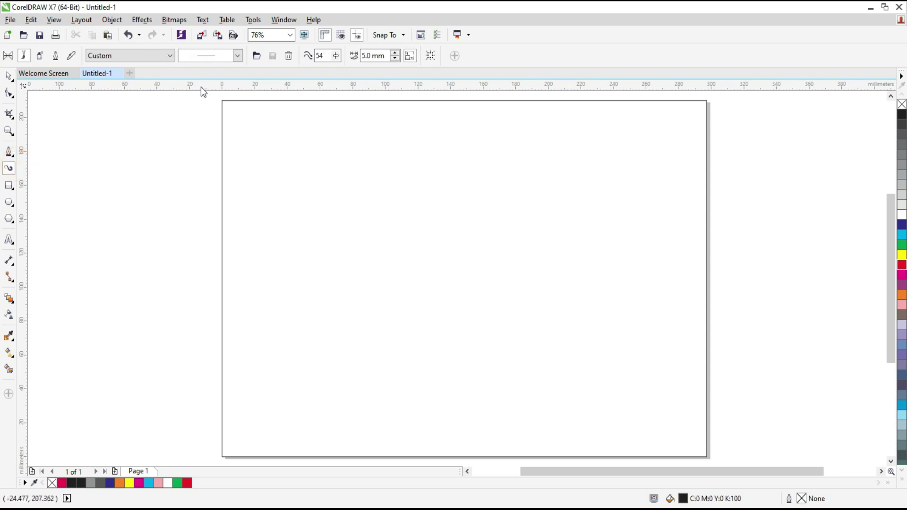
{"action": "left_click", "coordinate": [157, 56]}
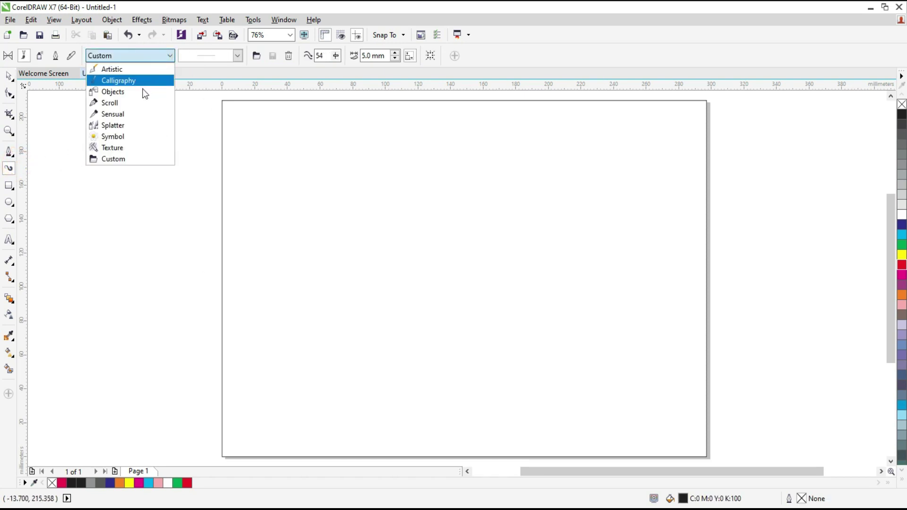
{"action": "left_click", "coordinate": [130, 136]}
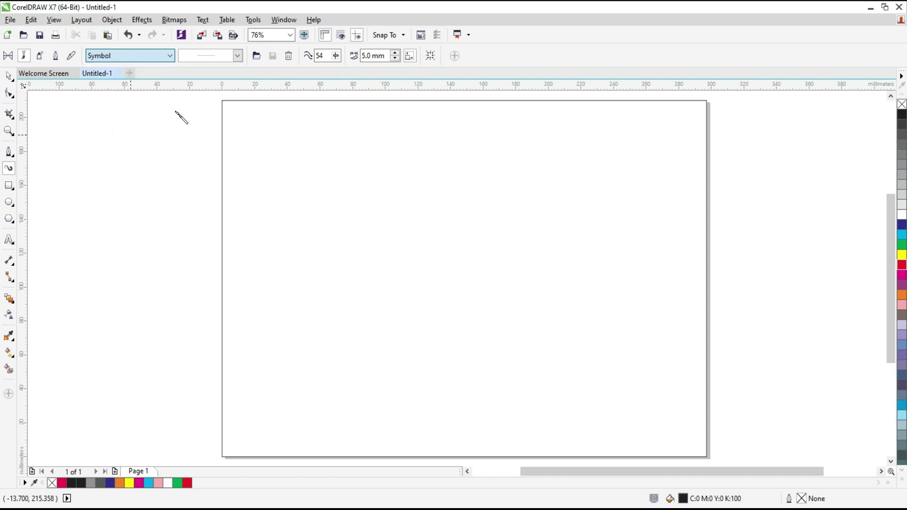
{"action": "left_click", "coordinate": [238, 58]}
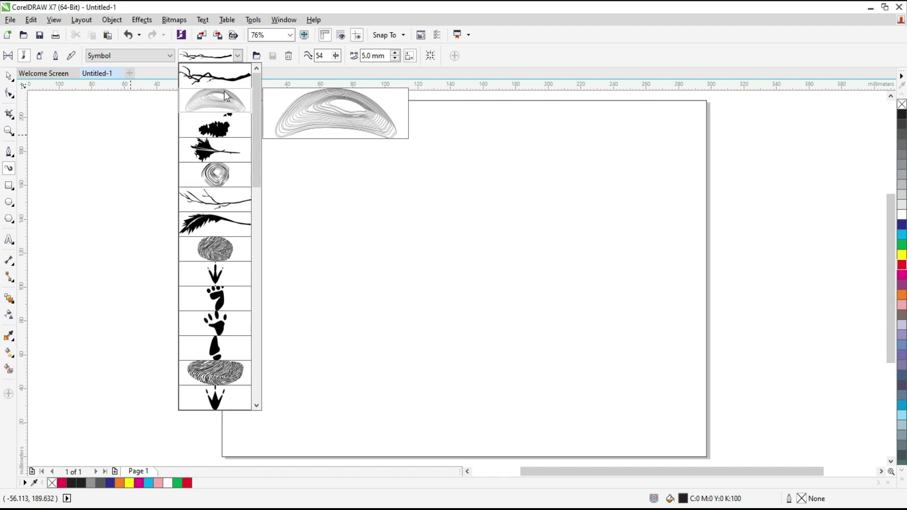
{"action": "left_click", "coordinate": [224, 76]}
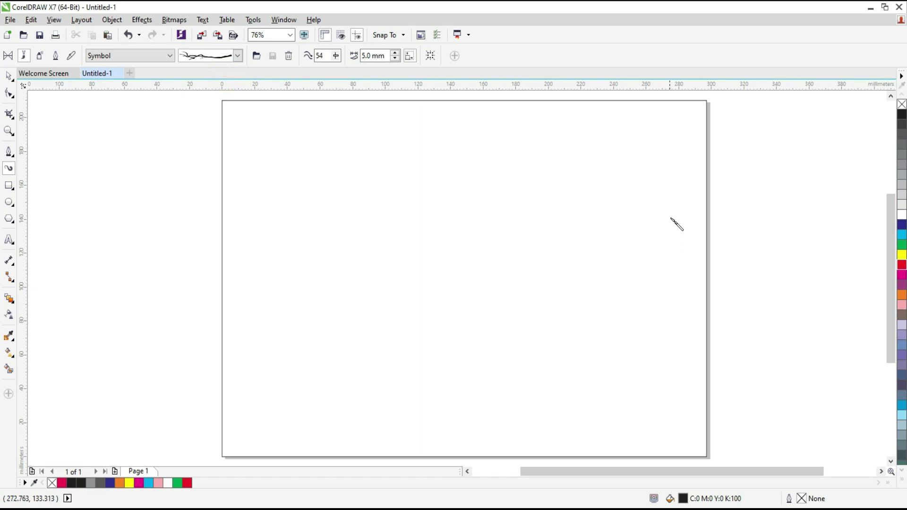
{"action": "mouse_move", "coordinate": [703, 189]}
{"action": "left_mouse_down"}
{"action": "mouse_move", "coordinate": [523, 248]}
{"action": "mouse_move", "coordinate": [487, 235]}
{"action": "left_mouse_up"}
{"action": "mouse_move", "coordinate": [483, 286]}
{"action": "left_mouse_down"}
{"action": "mouse_move", "coordinate": [597, 356]}
{"action": "mouse_move", "coordinate": [667, 345]}
{"action": "left_mouse_up"}
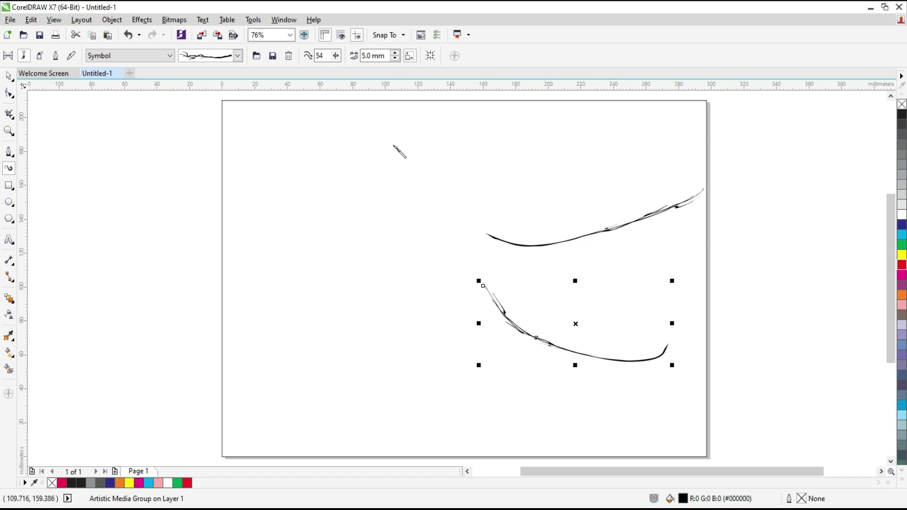
Set the lower branch's stroke width to 15 mm and increase it to 35 mm
{"action": "double_click", "coordinate": [373, 55]}
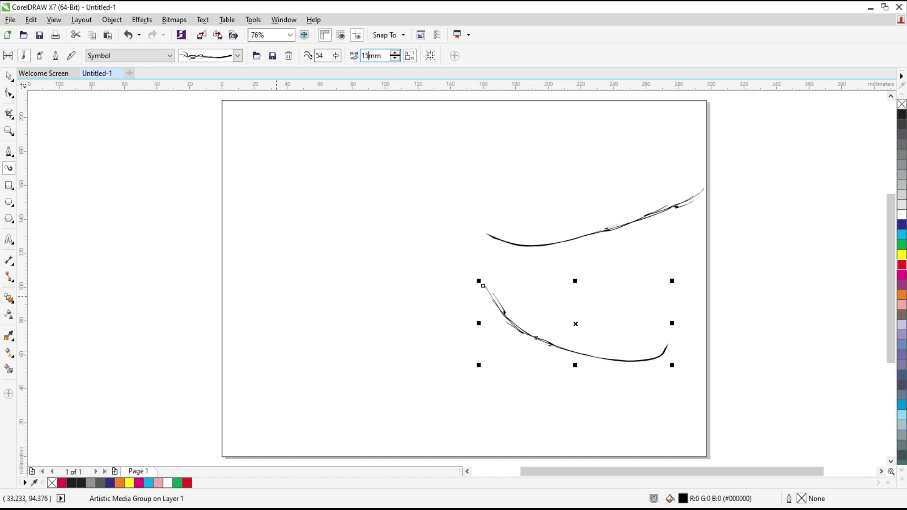
{"action": "key", "text": "Return"}
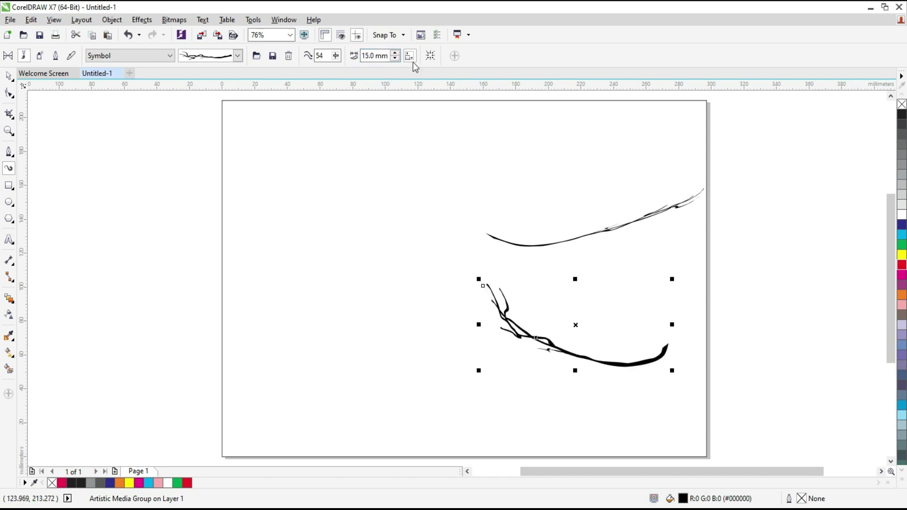
{"action": "double_click", "coordinate": [377, 56]}
{"action": "key", "text": "Return"}
Paint two horizontal branches, a tall trunk at their thick ends and a separate tree near the left page edge, all 35 mm wide
{"action": "left_click_drag", "start_coordinate": [321, 217], "coordinate": [428, 197]}
{"action": "left_click_drag", "start_coordinate": [339, 324], "coordinate": [439, 316]}
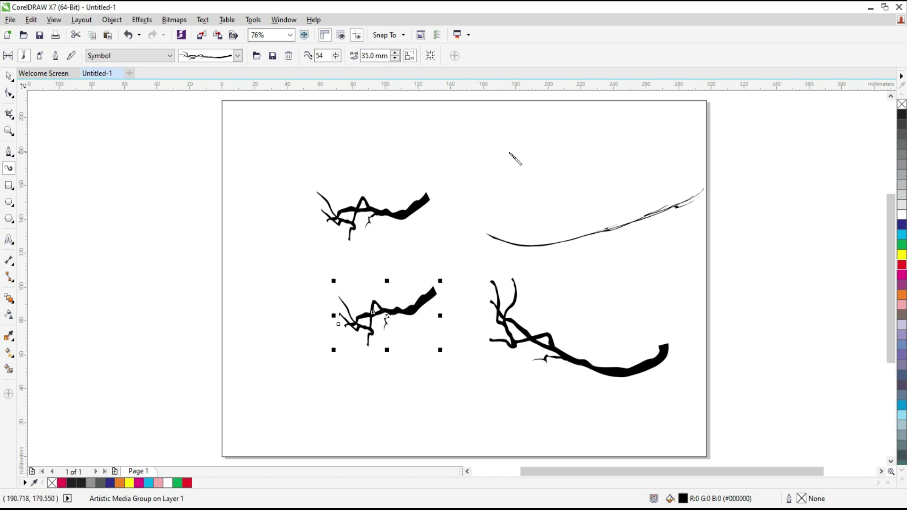
{"action": "left_click_drag", "start_coordinate": [429, 165], "coordinate": [467, 393]}
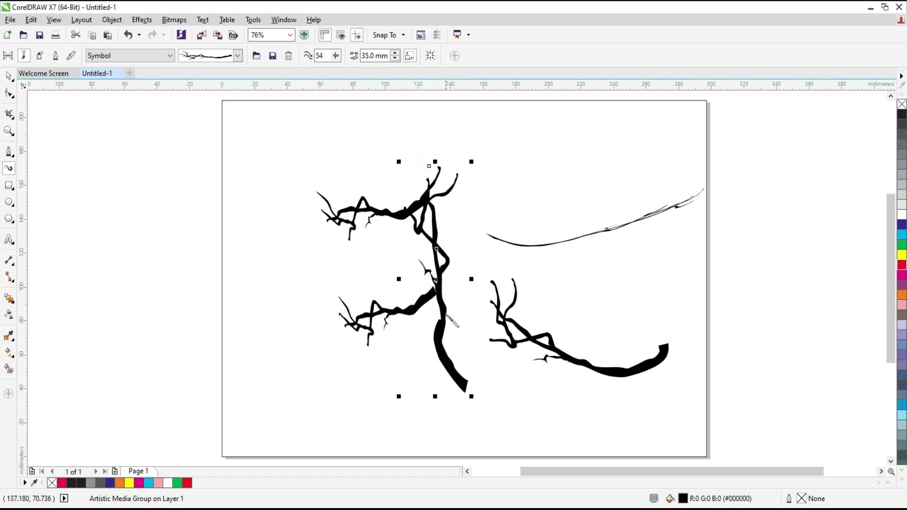
{"action": "mouse_move", "coordinate": [247, 206]}
{"action": "left_mouse_down"}
{"action": "mouse_move", "coordinate": [283, 324]}
{"action": "mouse_move", "coordinate": [295, 403]}
{"action": "left_mouse_up"}
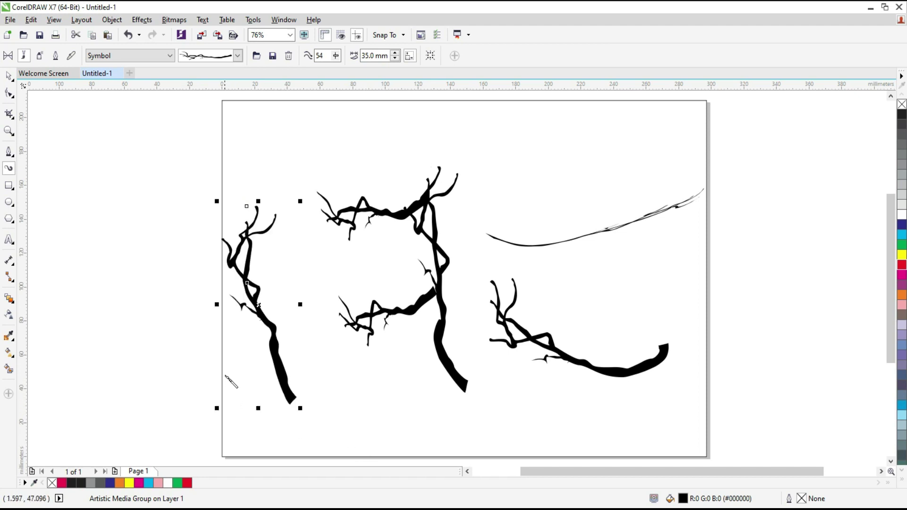
Apply the third stroke of the Symbol brush category, the ragged black blob, to the separate tree near the left page edge
{"action": "left_click", "coordinate": [8, 77]}
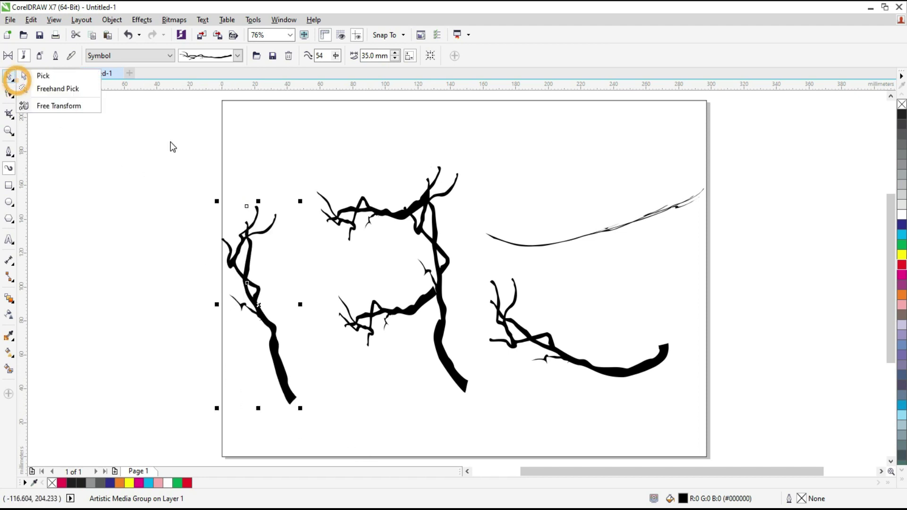
{"action": "left_click", "coordinate": [99, 189]}
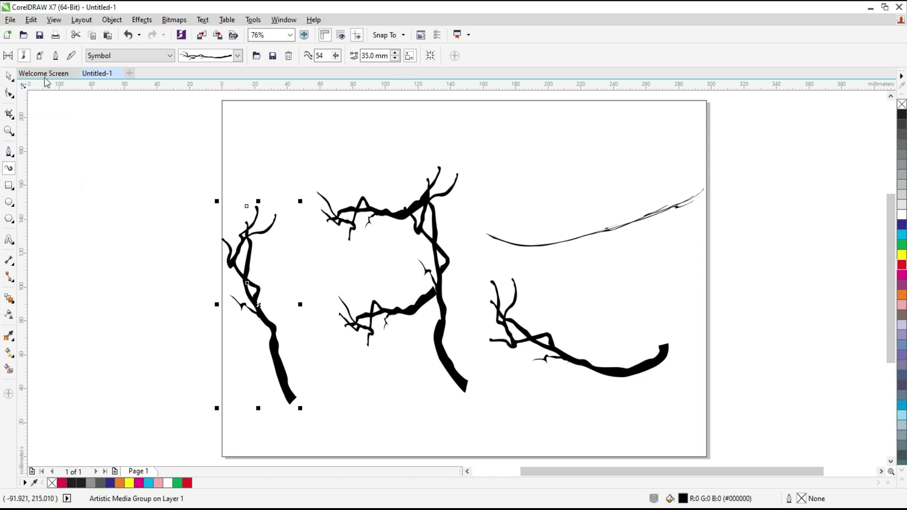
{"action": "left_click", "coordinate": [238, 56]}
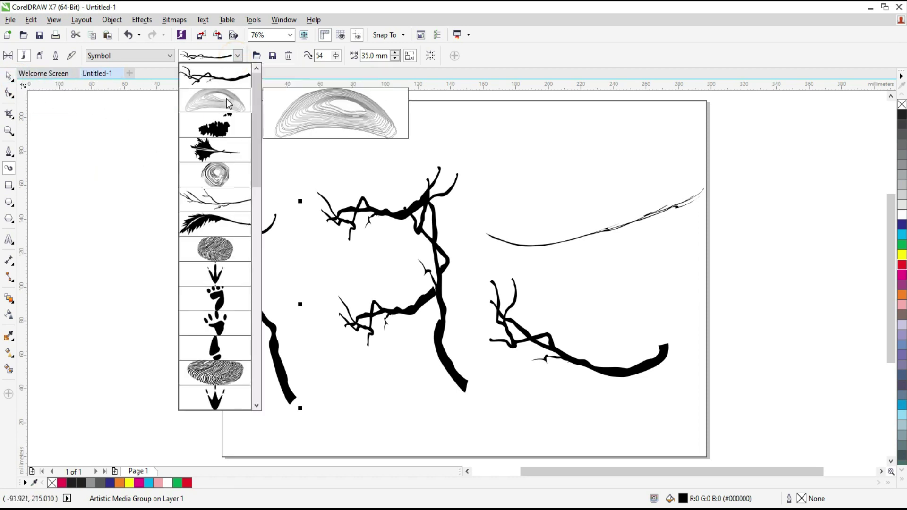
{"action": "left_click", "coordinate": [219, 130]}
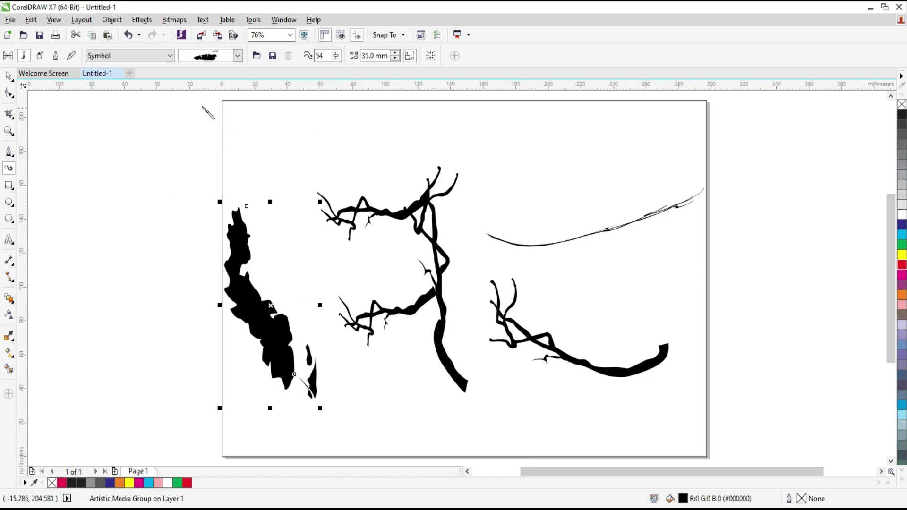
{"action": "left_click", "coordinate": [238, 56]}
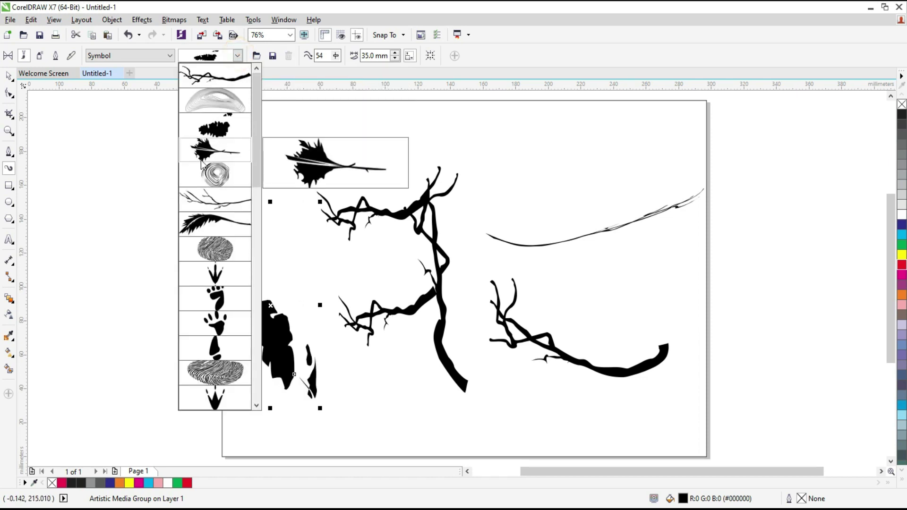
Select all the branches and the ragged stroke and delete them from the page
{"action": "left_click", "coordinate": [18, 77]}
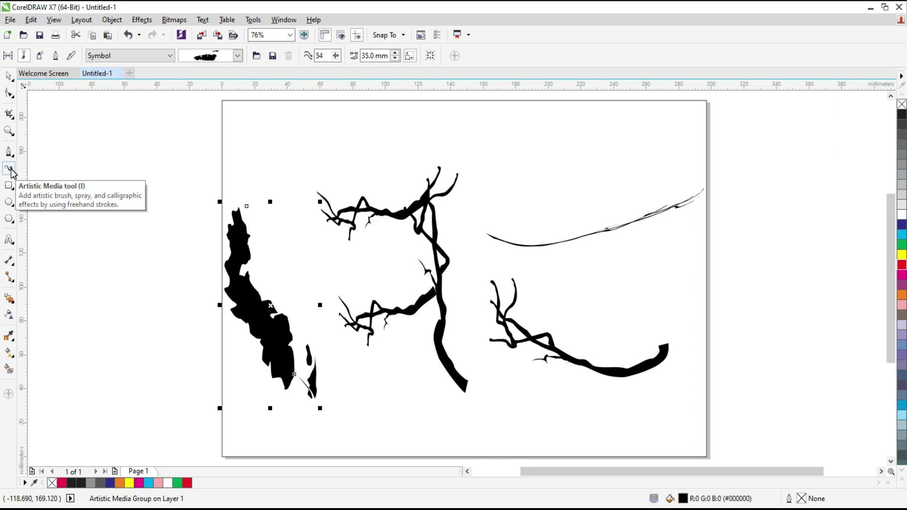
{"action": "left_click", "coordinate": [139, 171]}
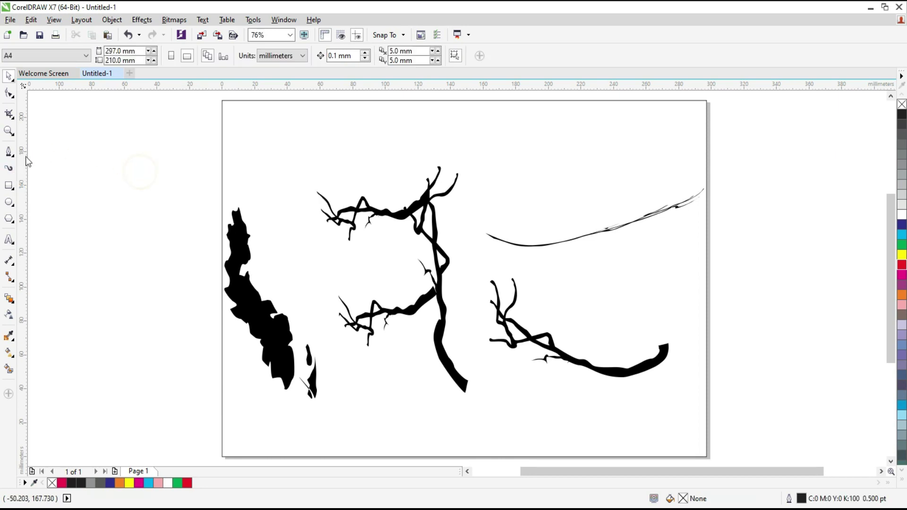
{"action": "left_click_drag", "start_coordinate": [89, 131], "coordinate": [789, 438]}
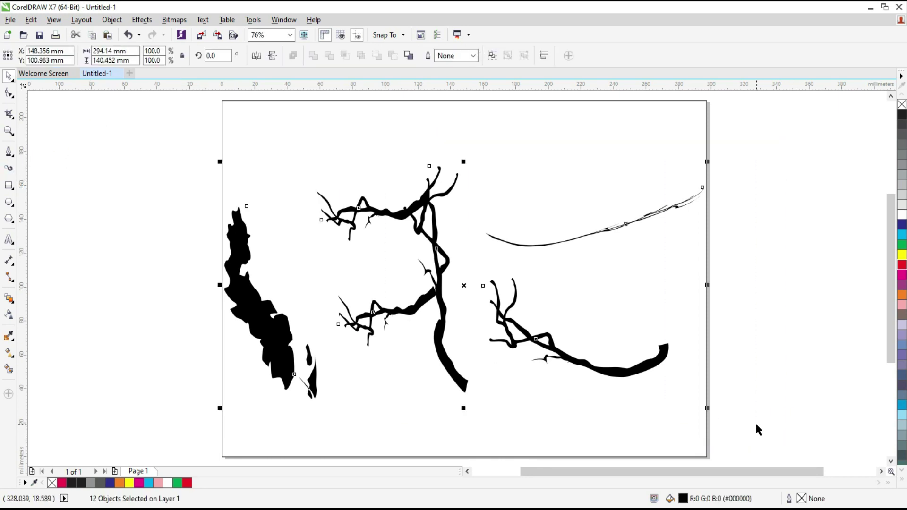
{"action": "key", "text": "Delete"}
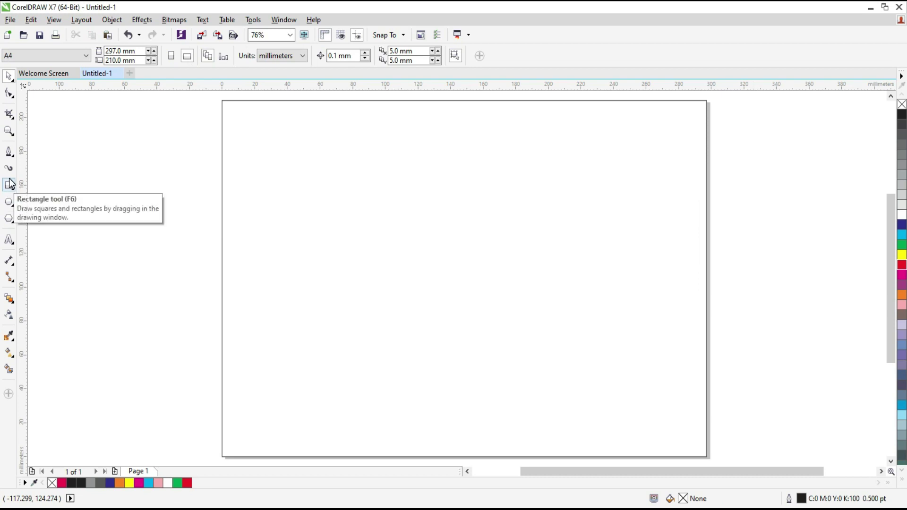
Paint two short overlapping 35 mm strokes with the round fingerprint Symbol brush, slanting towards each other to form a heart
{"action": "left_click", "coordinate": [9, 167]}
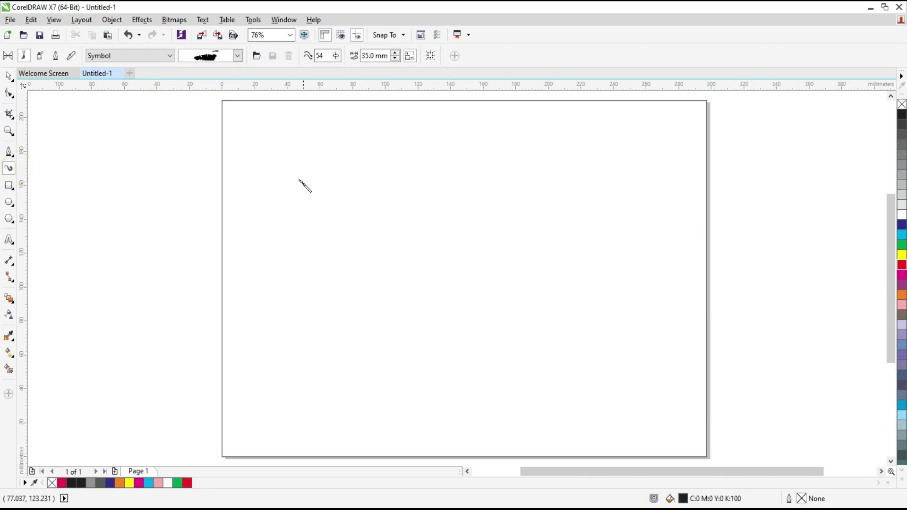
{"action": "left_click", "coordinate": [242, 58]}
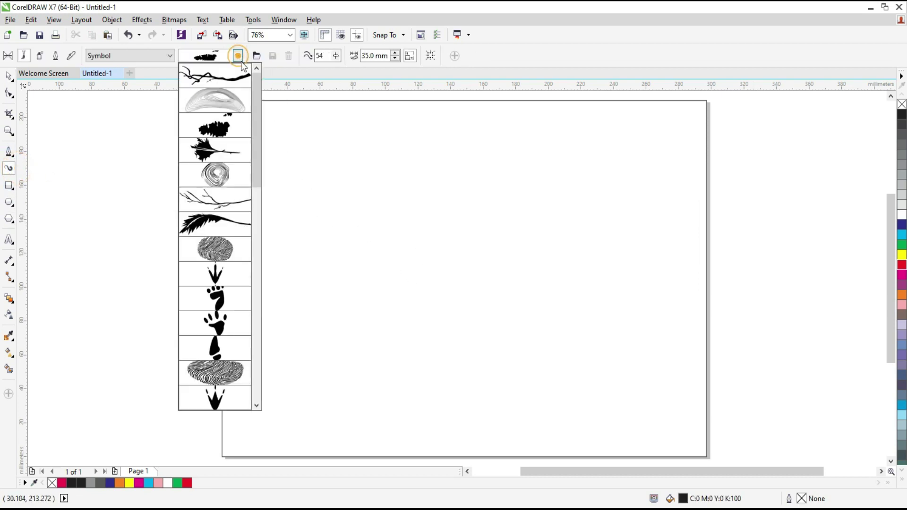
{"action": "left_click", "coordinate": [215, 249]}
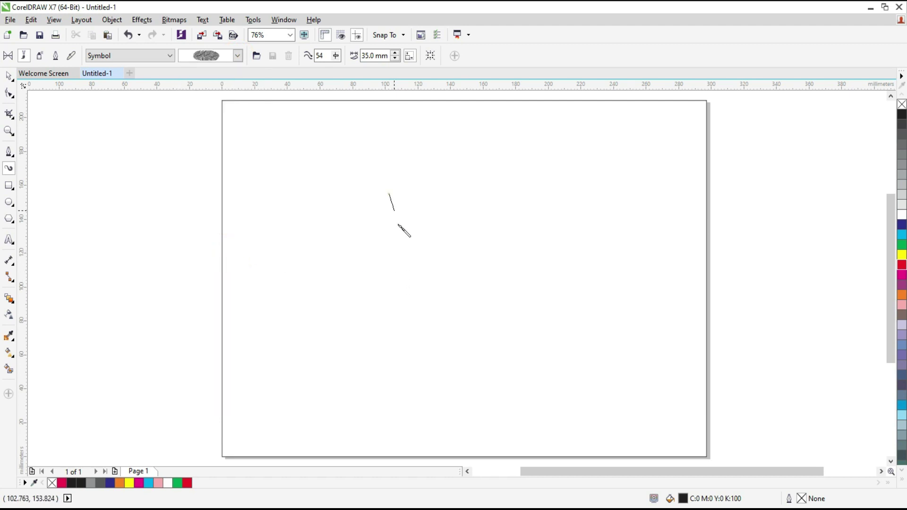
{"action": "left_click_drag", "start_coordinate": [398, 225], "coordinate": [411, 271]}
{"action": "left_click_drag", "start_coordinate": [475, 207], "coordinate": [428, 271]}
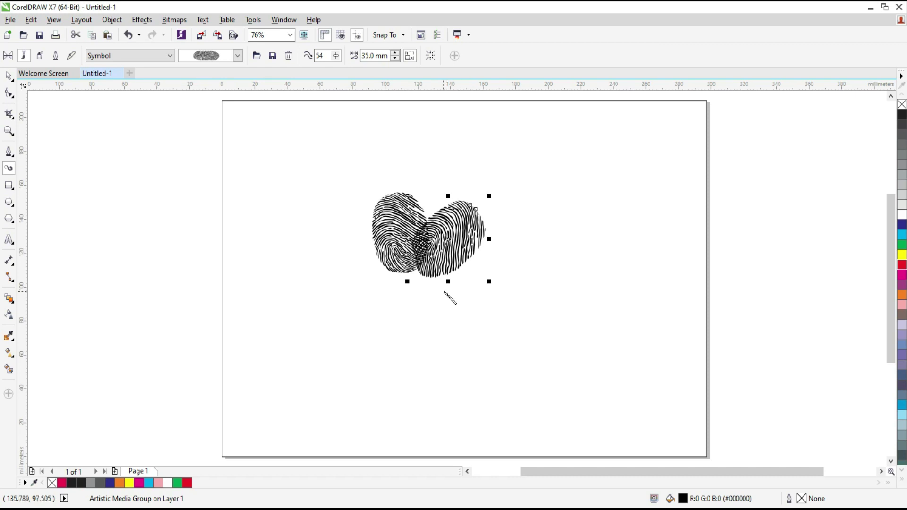
Color both fingerprints red in fill and outline
{"action": "left_click", "coordinate": [9, 78]}
{"action": "left_click_drag", "start_coordinate": [343, 184], "coordinate": [491, 305]}
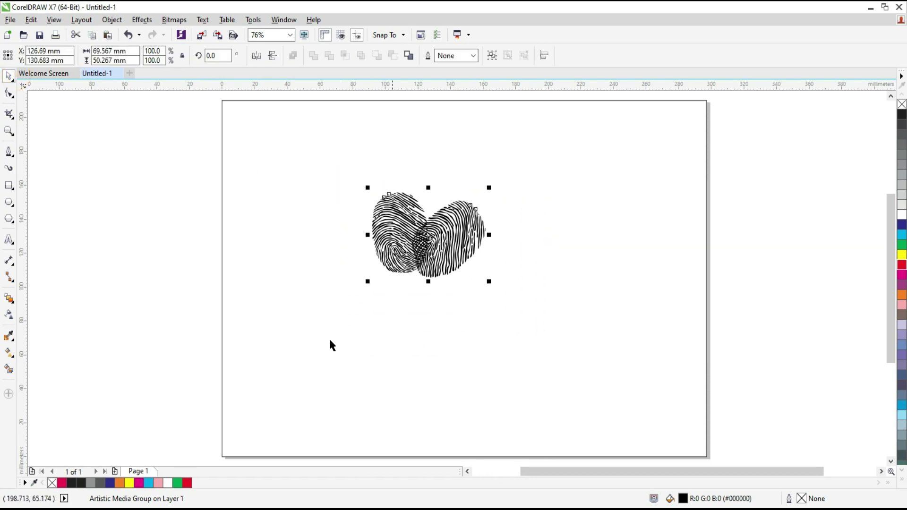
{"action": "right_click", "coordinate": [189, 486]}
{"action": "left_click", "coordinate": [188, 486]}
{"action": "left_click", "coordinate": [182, 394]}
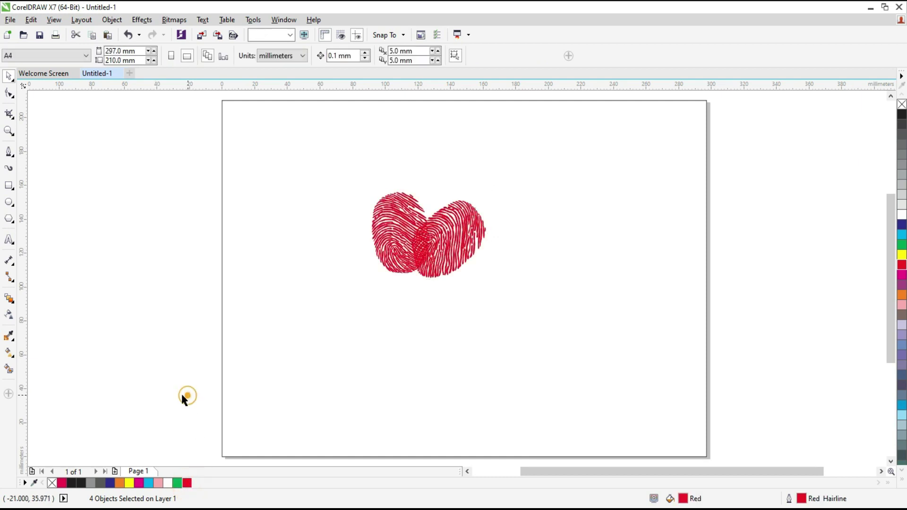
Tilt the left fingerprint and move the right one further over it to tighten the heart shape
{"action": "left_click", "coordinate": [382, 230]}
{"action": "left_click", "coordinate": [384, 210]}
{"action": "left_click_drag", "start_coordinate": [432, 278], "coordinate": [457, 252]}
{"action": "left_click", "coordinate": [478, 290]}
{"action": "left_click", "coordinate": [492, 260]}
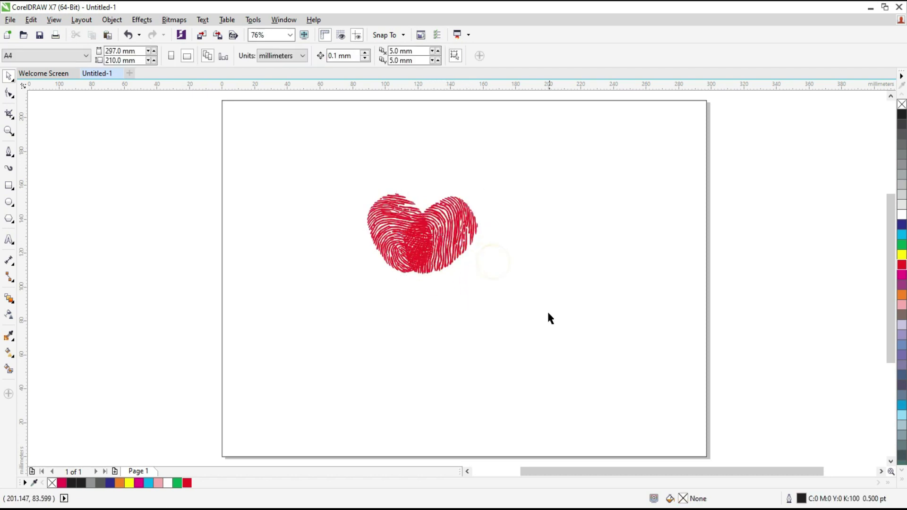
Delete the red fingerprint heart
{"action": "left_click_drag", "start_coordinate": [306, 160], "coordinate": [563, 352]}
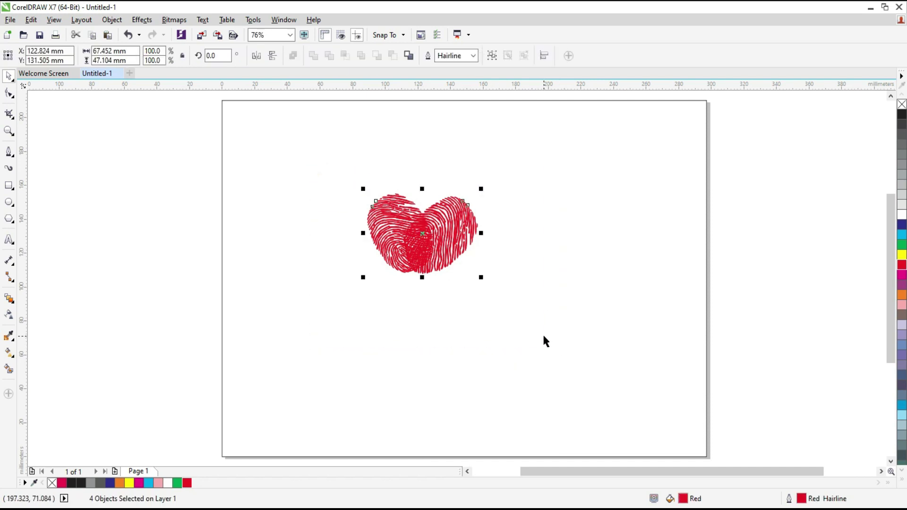
{"action": "key", "text": "Delete"}
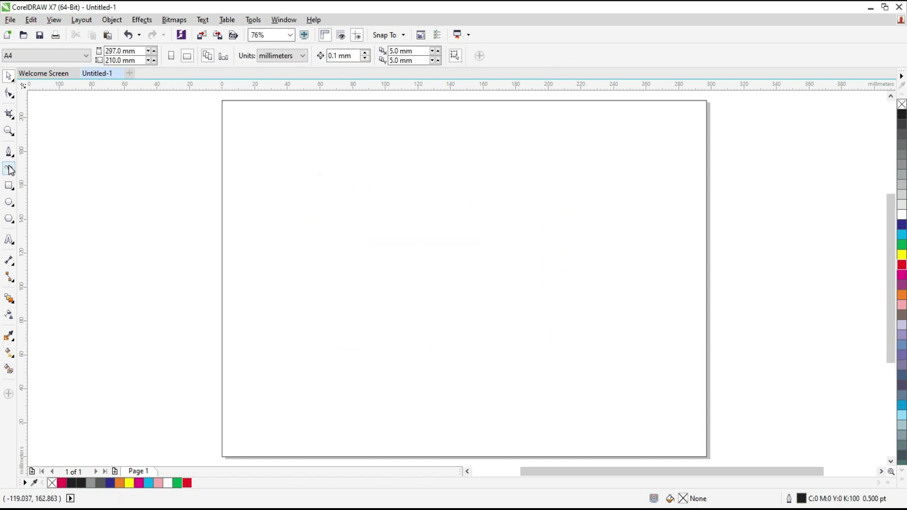
Paint a long diagonal stroke and a shorter one beside it with the gray stones brush of the Objects category, 35 mm wide
{"action": "left_click", "coordinate": [9, 169]}
{"action": "left_click", "coordinate": [169, 59]}
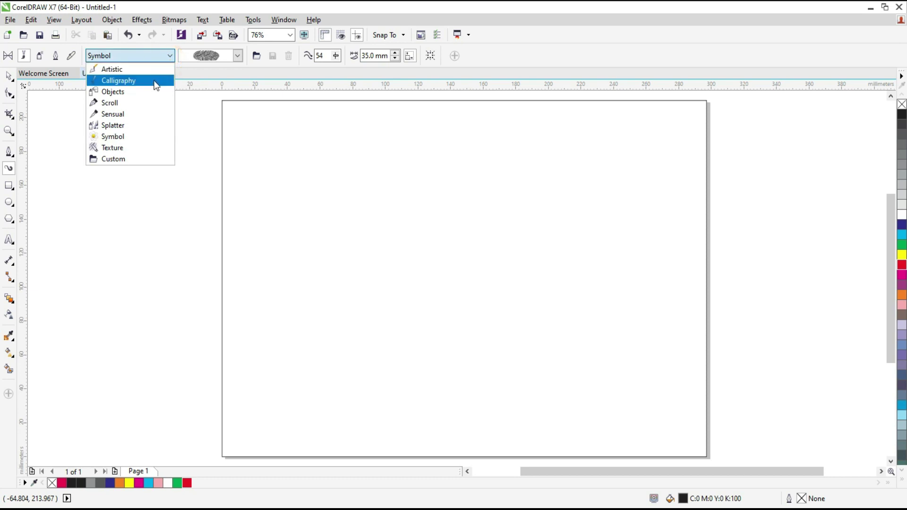
{"action": "left_click", "coordinate": [142, 92]}
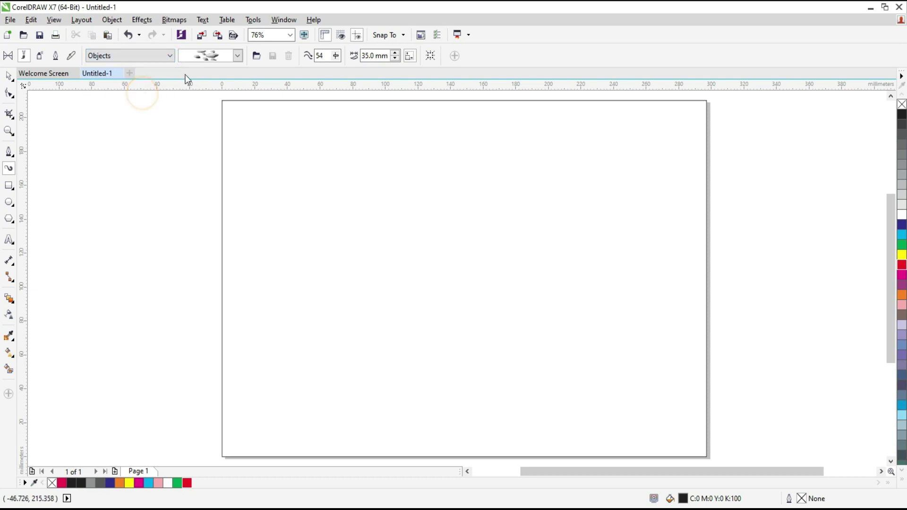
{"action": "left_click", "coordinate": [242, 56]}
{"action": "mouse_move", "coordinate": [222, 99]}
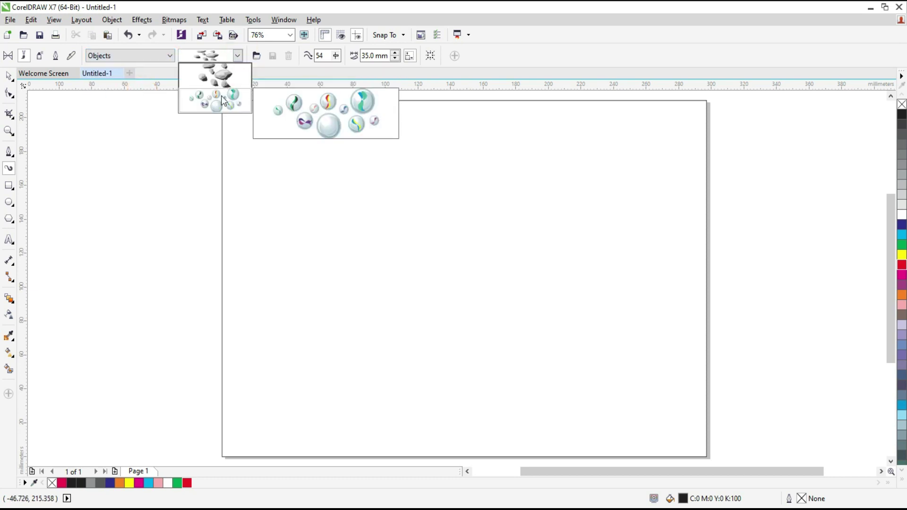
{"action": "left_click", "coordinate": [217, 76]}
{"action": "mouse_move", "coordinate": [355, 225]}
{"action": "left_mouse_down"}
{"action": "mouse_move", "coordinate": [508, 281]}
{"action": "mouse_move", "coordinate": [567, 326]}
{"action": "left_mouse_up"}
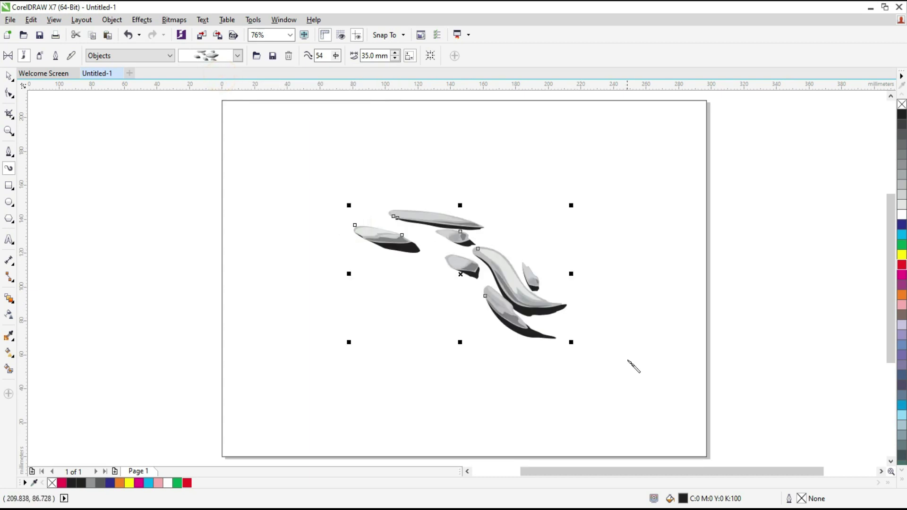
{"action": "left_click", "coordinate": [397, 294]}
{"action": "left_click_drag", "start_coordinate": [298, 274], "coordinate": [390, 293]}
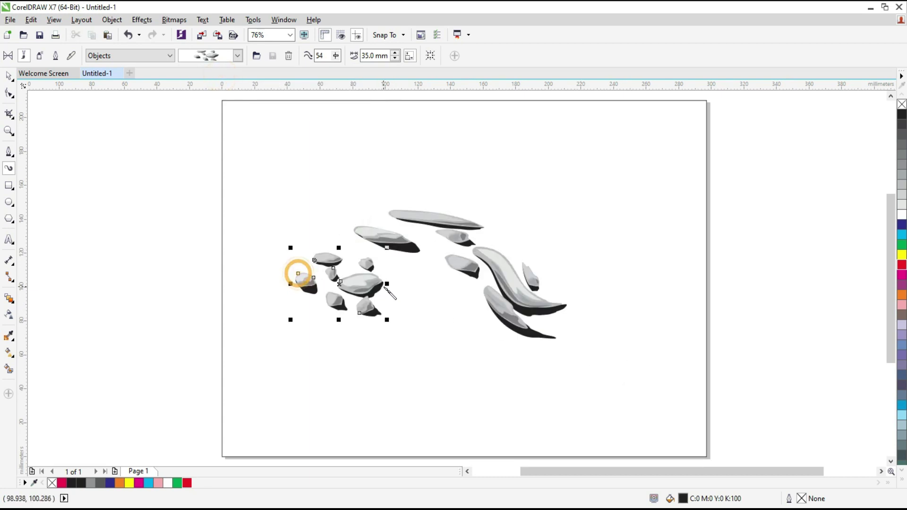
Select both stone strokes and delete them
{"action": "left_click", "coordinate": [10, 75]}
{"action": "left_click_drag", "start_coordinate": [125, 133], "coordinate": [604, 404]}
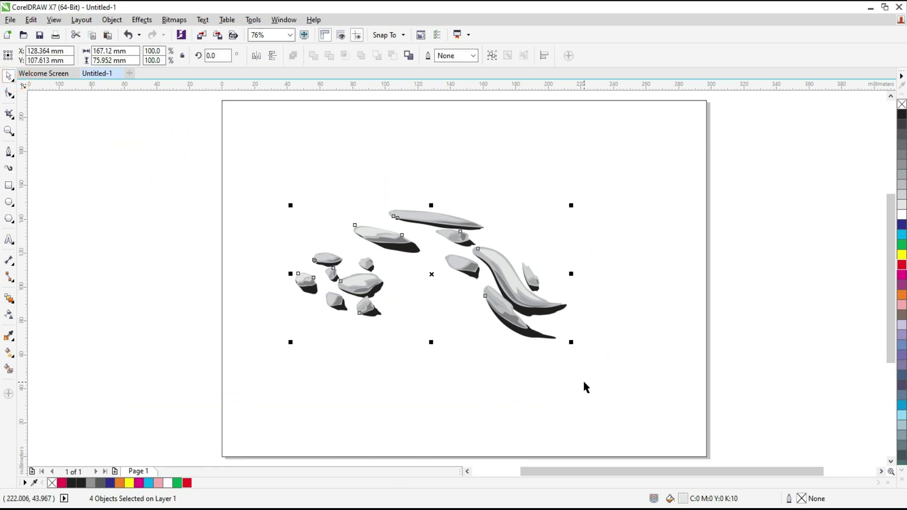
{"action": "key", "text": "Delete"}
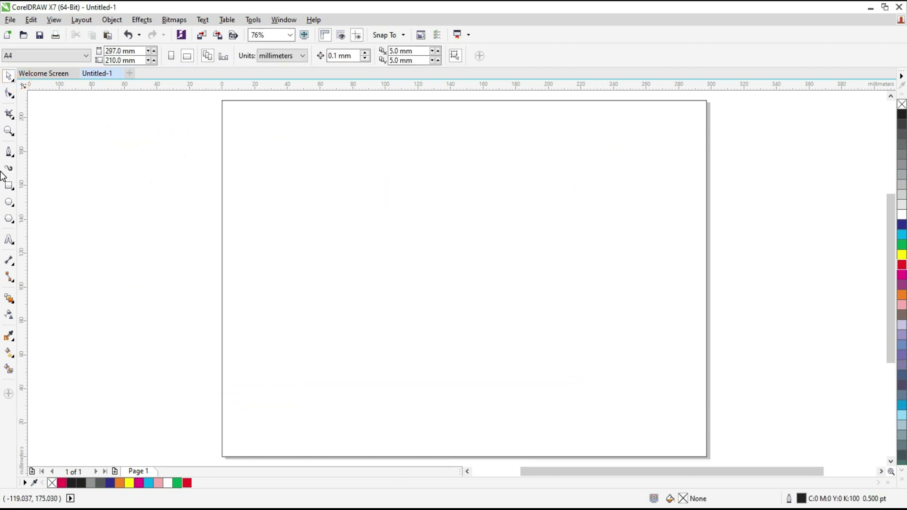
Paint an arched stroke and two slanted strokes meeting below it with the dark dry-brush stroke of the Calligraphy category, 35 mm wide
{"action": "left_click", "coordinate": [6, 169]}
{"action": "left_click", "coordinate": [168, 56]}
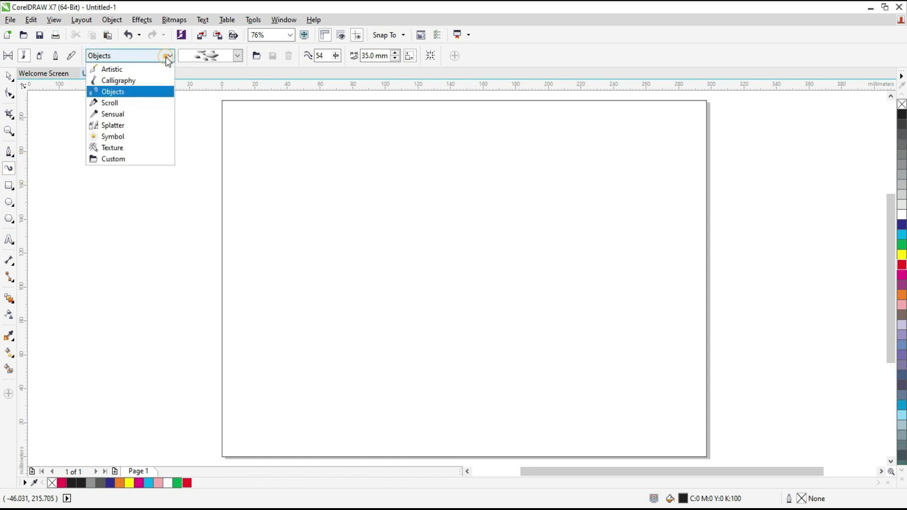
{"action": "left_click", "coordinate": [141, 82]}
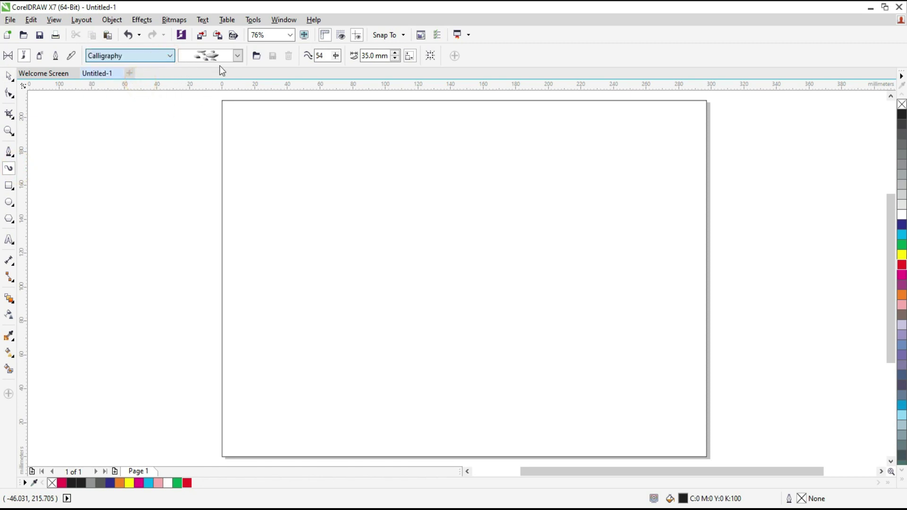
{"action": "left_click", "coordinate": [238, 56]}
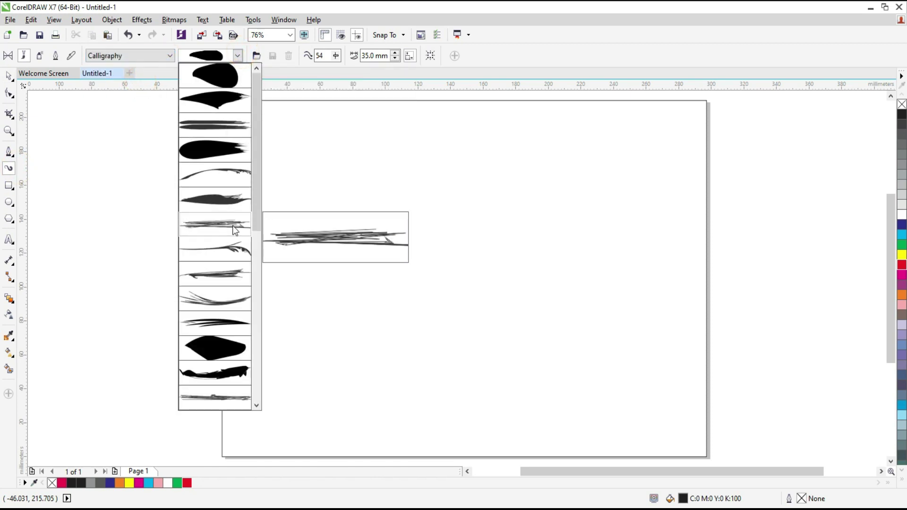
{"action": "left_click_drag", "start_coordinate": [256, 172], "coordinate": [278, 361]}
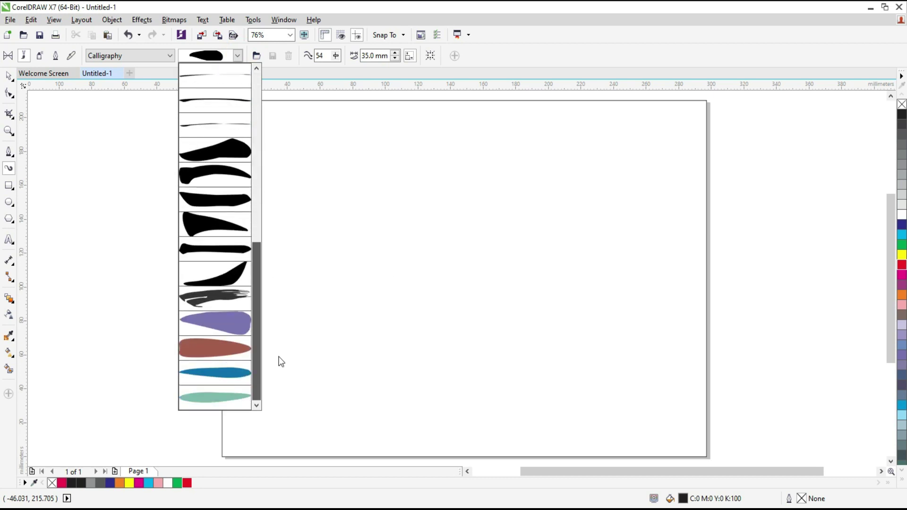
{"action": "left_click", "coordinate": [217, 299]}
{"action": "mouse_move", "coordinate": [345, 272]}
{"action": "left_mouse_down"}
{"action": "mouse_move", "coordinate": [447, 226]}
{"action": "mouse_move", "coordinate": [520, 242]}
{"action": "left_mouse_up"}
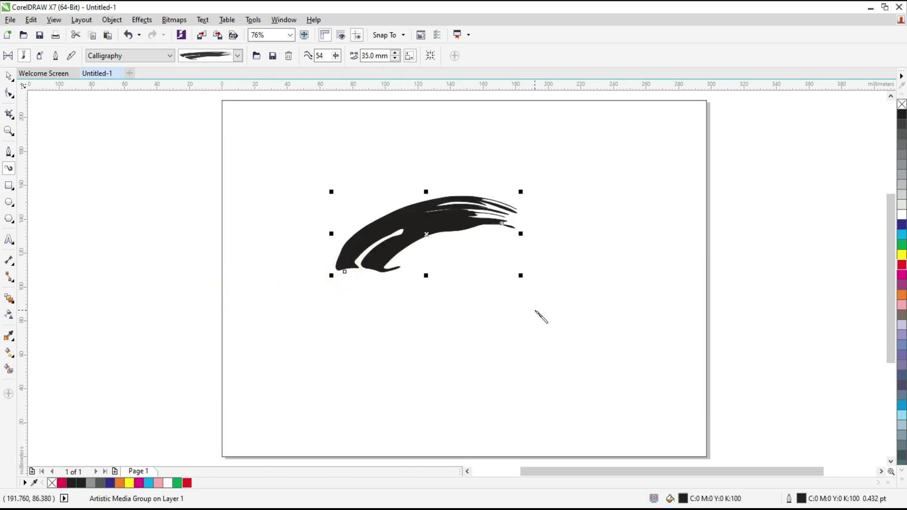
{"action": "left_click_drag", "start_coordinate": [535, 310], "coordinate": [402, 359]}
{"action": "left_click_drag", "start_coordinate": [275, 327], "coordinate": [402, 381]}
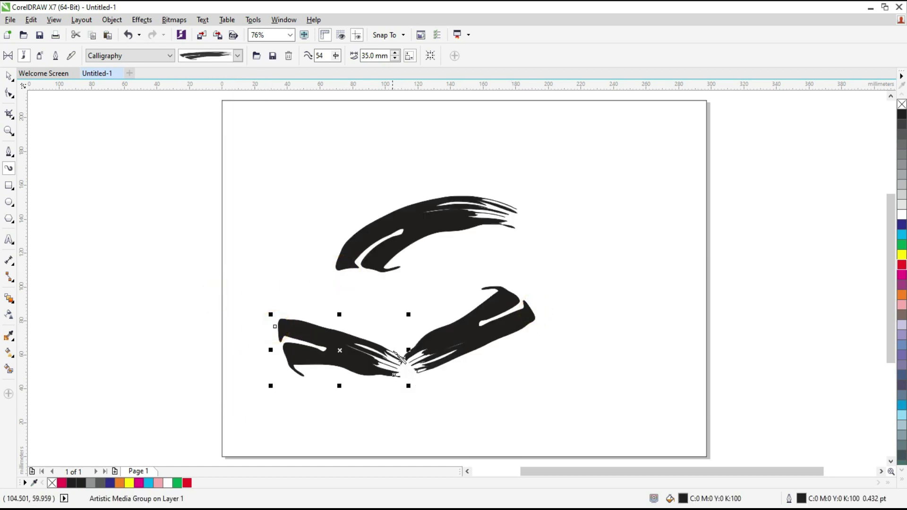
Select the three calligraphy strokes and delete them
{"action": "left_click", "coordinate": [9, 76]}
{"action": "left_click", "coordinate": [91, 137]}
{"action": "left_click_drag", "start_coordinate": [135, 122], "coordinate": [586, 411]}
{"action": "key", "text": "Delete"}
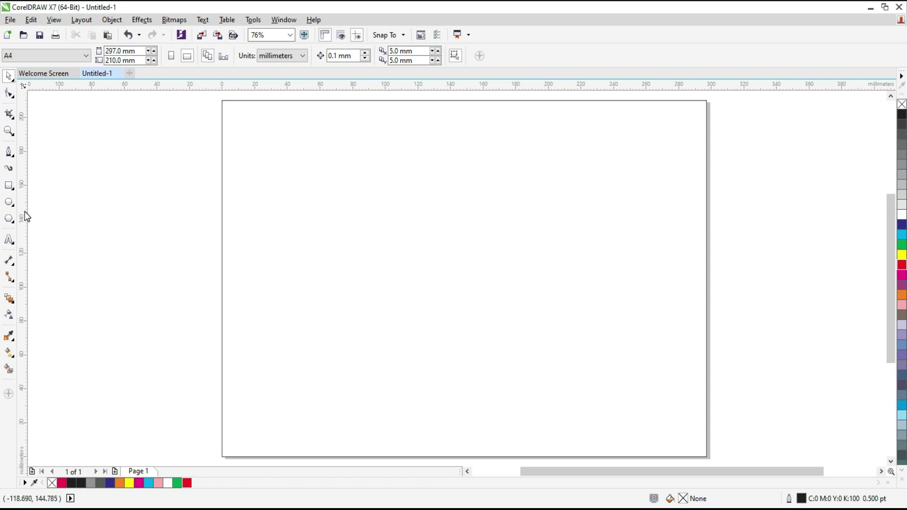
Draw a circle about 101 mm in diameter in the lower left half of the page
{"action": "left_click", "coordinate": [12, 207]}
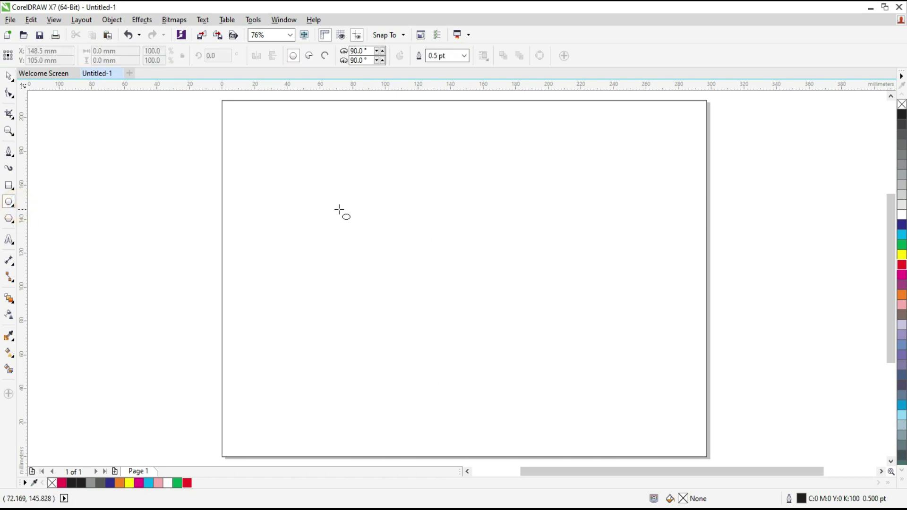
{"action": "mouse_move", "coordinate": [320, 209]}
{"action": "left_mouse_down"}
{"action": "mouse_move", "coordinate": [462, 338]}
{"action": "mouse_move", "coordinate": [486, 381]}
{"action": "left_mouse_up"}
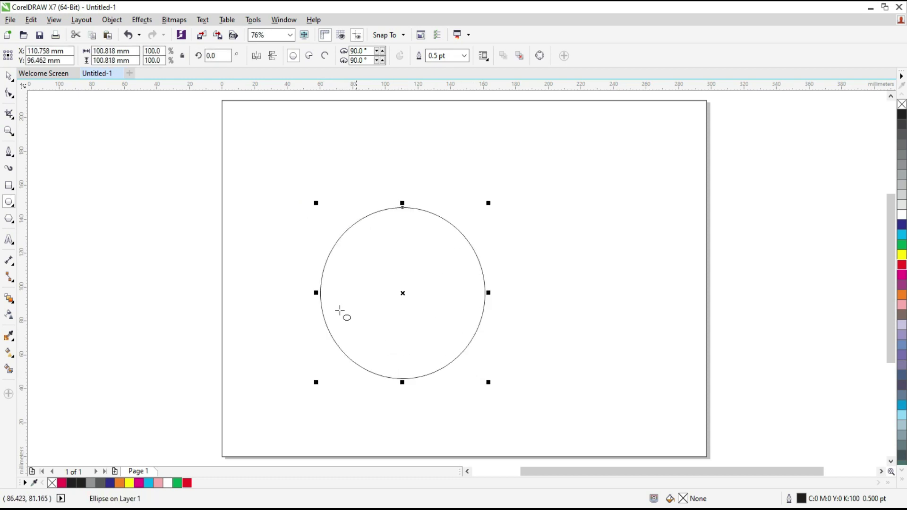
{"action": "left_click", "coordinate": [9, 77]}
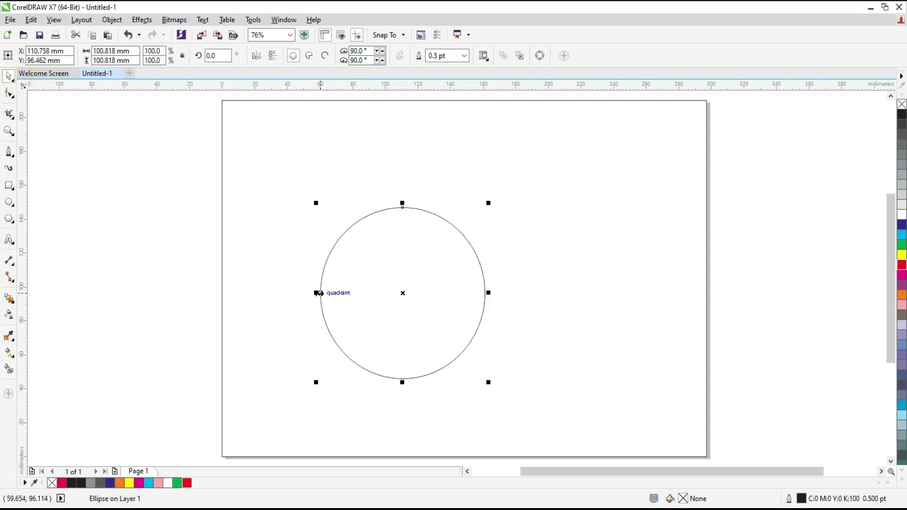
Mirror a copy of the circle beside it, shift the copy to overlap by about 17 mm, and intersect the two circles
{"action": "left_click_drag", "start_coordinate": [318, 293], "coordinate": [513, 304]}
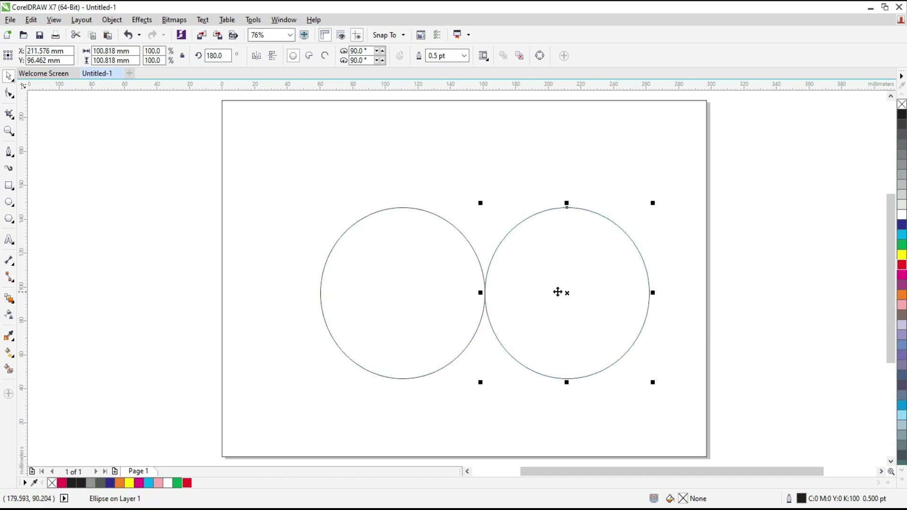
{"action": "left_click_drag", "start_coordinate": [567, 292], "coordinate": [540, 292]}
{"action": "left_click", "coordinate": [654, 304]}
{"action": "left_click_drag", "start_coordinate": [245, 180], "coordinate": [677, 461]}
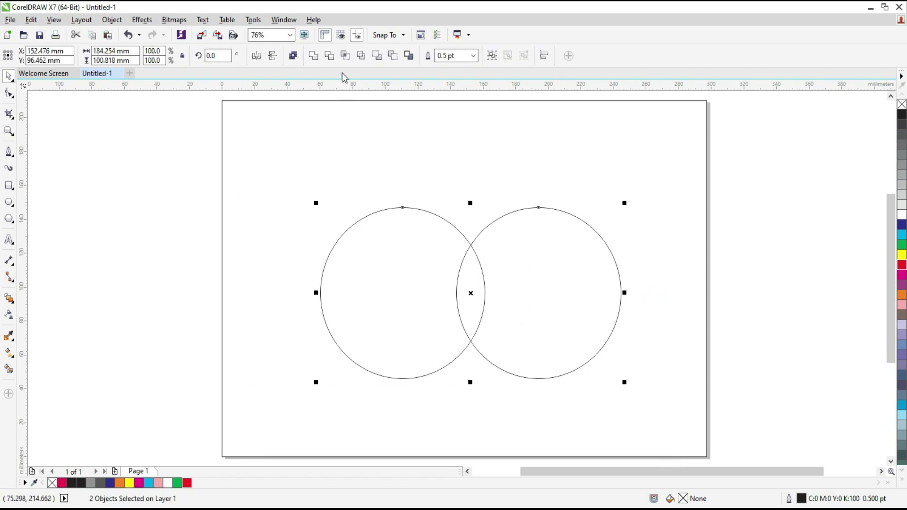
{"action": "left_click", "coordinate": [345, 57]}
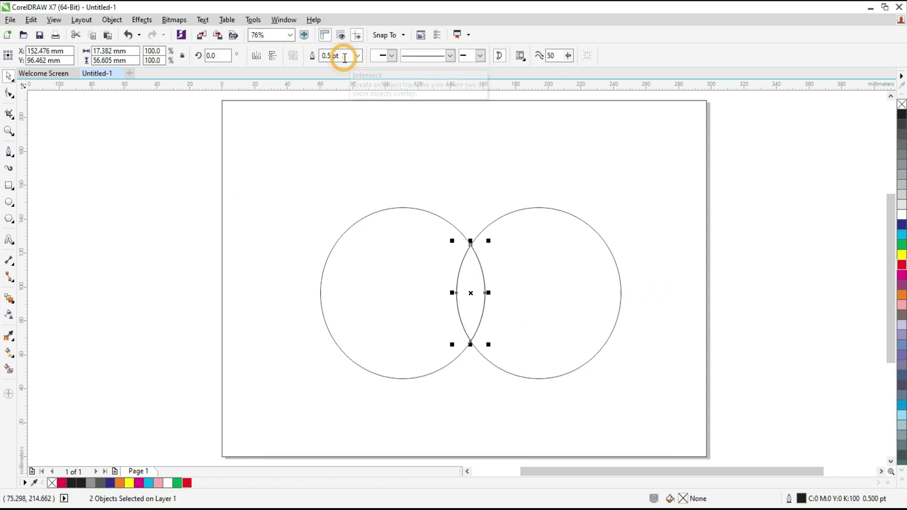
Delete both circles, then move the remaining lens shape up the page and enlarge it to about 26 by 86 mm
{"action": "left_click", "coordinate": [475, 134]}
{"action": "left_click", "coordinate": [525, 208]}
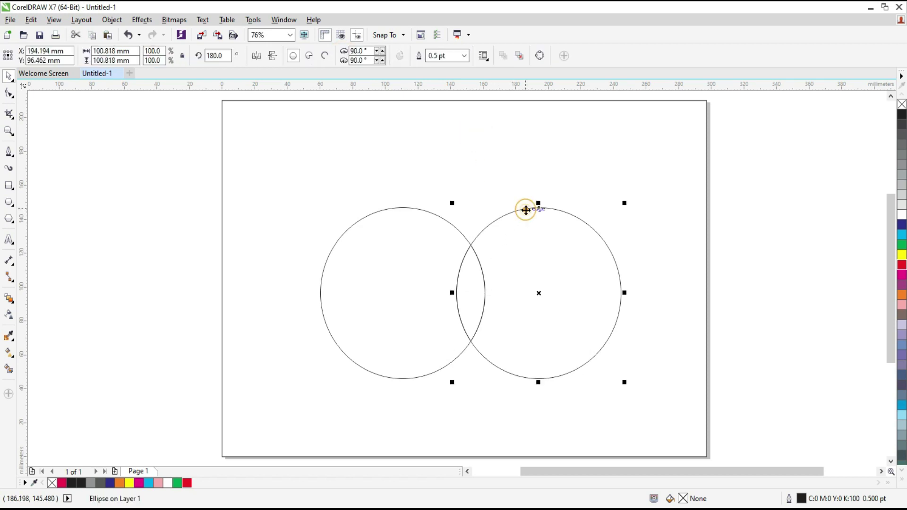
{"action": "key", "text": "Delete"}
{"action": "left_click", "coordinate": [412, 209]}
{"action": "key", "text": "Delete"}
{"action": "left_click_drag", "start_coordinate": [470, 282], "coordinate": [414, 213]}
{"action": "left_click_drag", "start_coordinate": [434, 277], "coordinate": [441, 301]}
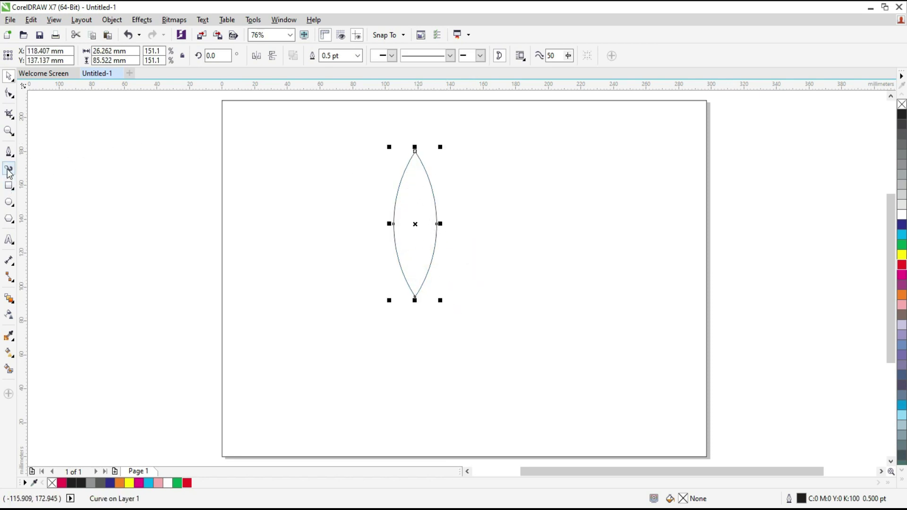
Draw a straight vertical line from the lens shape's upper tip to its lower tip with the Freehand tool
{"action": "left_click", "coordinate": [9, 152]}
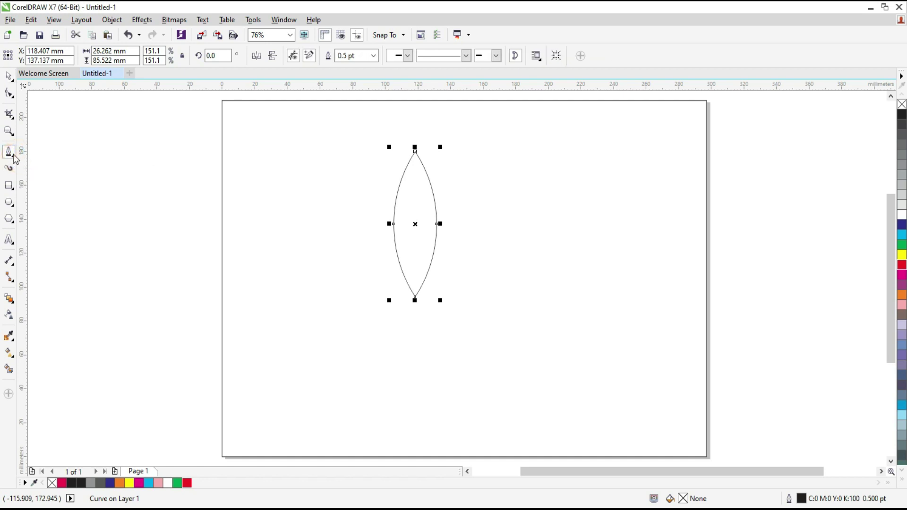
{"action": "left_click", "coordinate": [15, 157]}
{"action": "left_click", "coordinate": [45, 151]}
{"action": "left_click", "coordinate": [415, 151]}
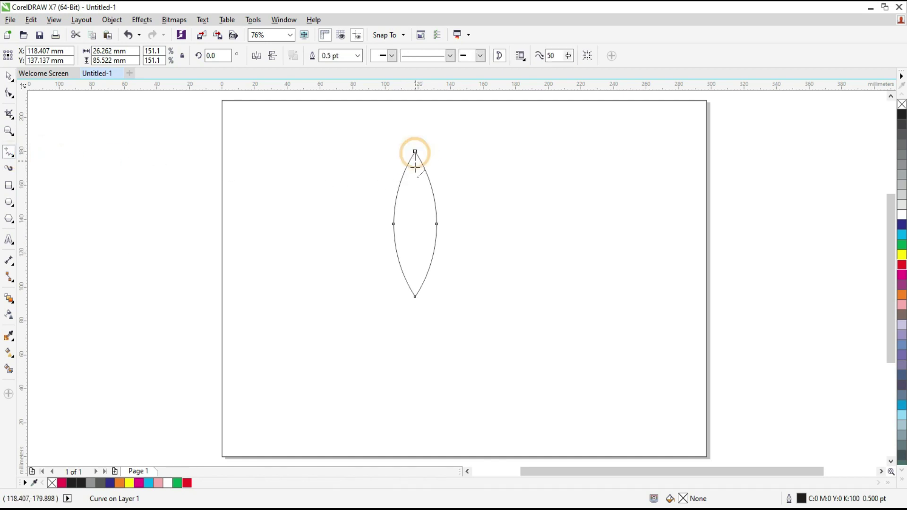
{"action": "left_click", "coordinate": [415, 297]}
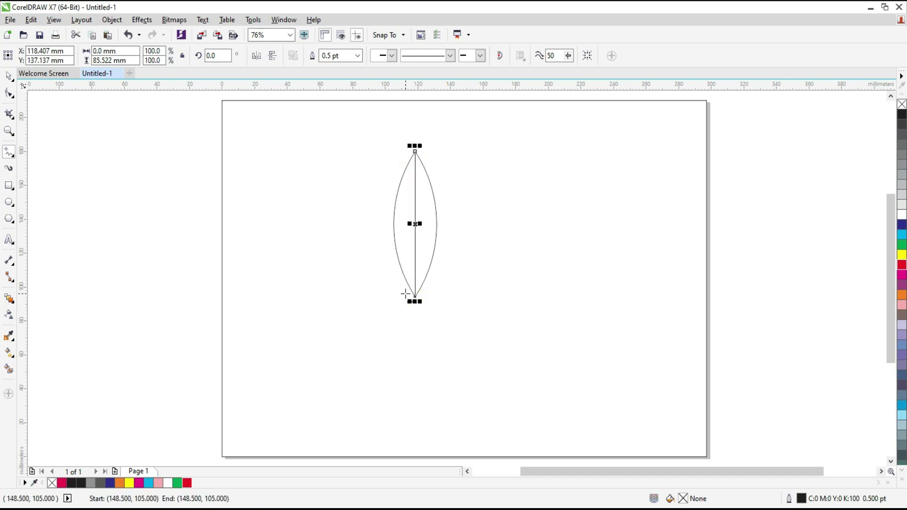
{"action": "key", "text": "Escape"}
{"action": "key", "text": "space"}
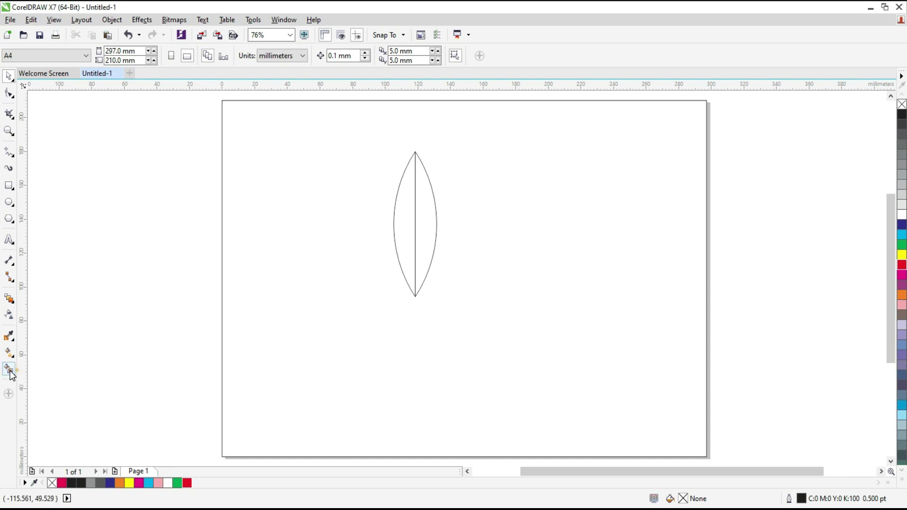
Fill each half of the divided lens with crimson using Smart Fill
{"action": "left_click", "coordinate": [10, 371]}
{"action": "left_click", "coordinate": [421, 203]}
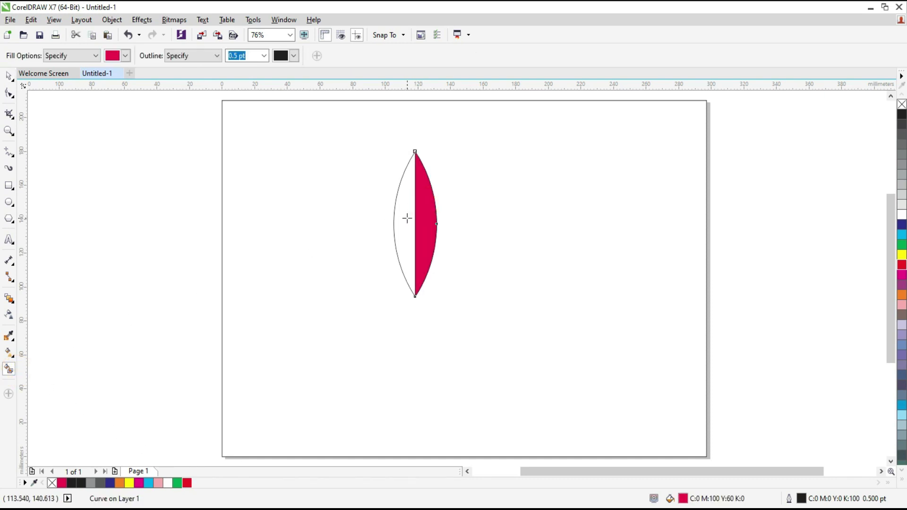
{"action": "left_click", "coordinate": [407, 218]}
{"action": "key", "text": "space"}
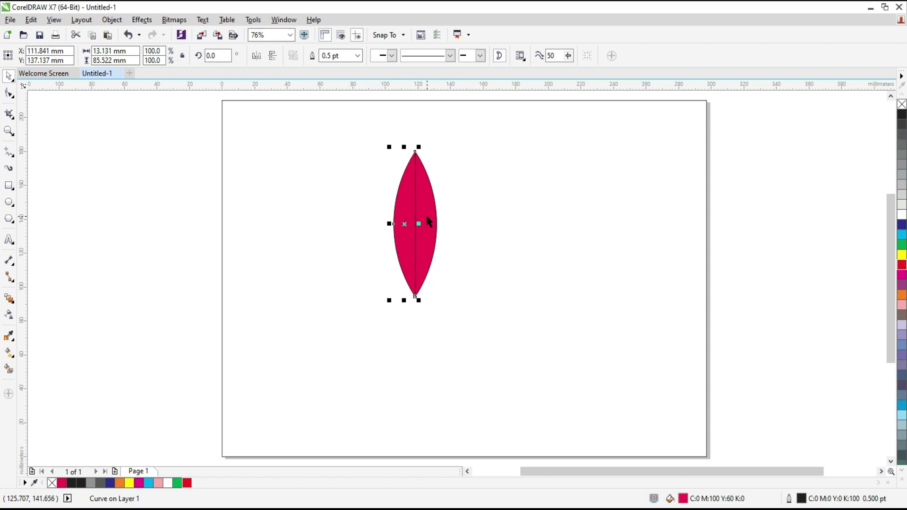
Recolour the leaf's right half green (C100 M0 Y100 K0) and its left half lighter green (C70 M0 Y100 K0)
{"action": "left_click", "coordinate": [902, 245]}
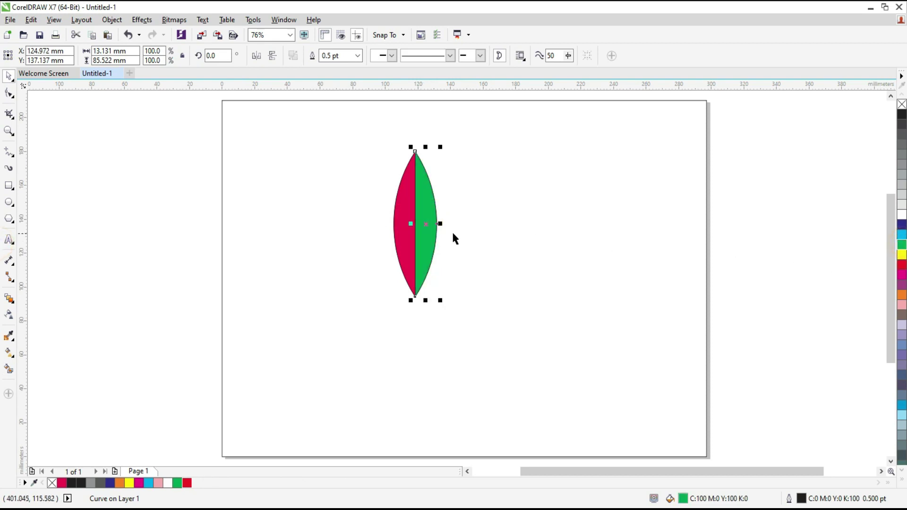
{"action": "left_click", "coordinate": [408, 214]}
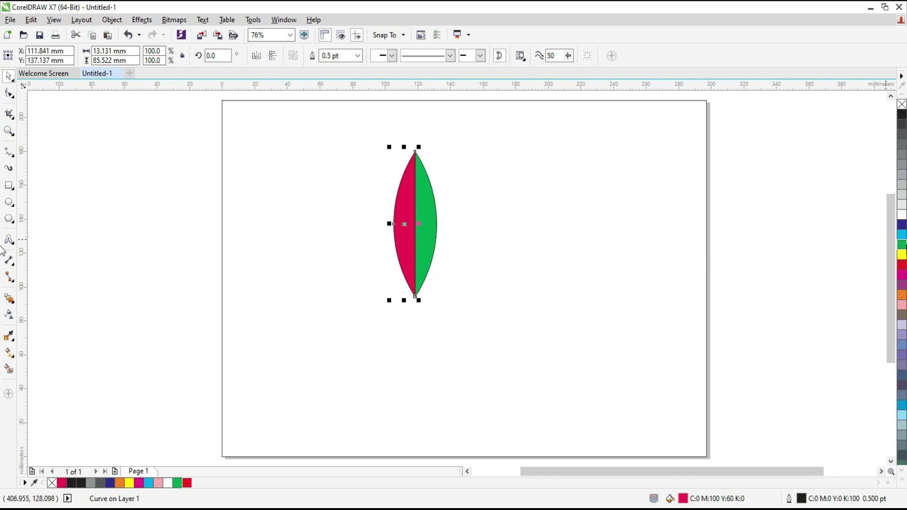
{"action": "left_click", "coordinate": [902, 245]}
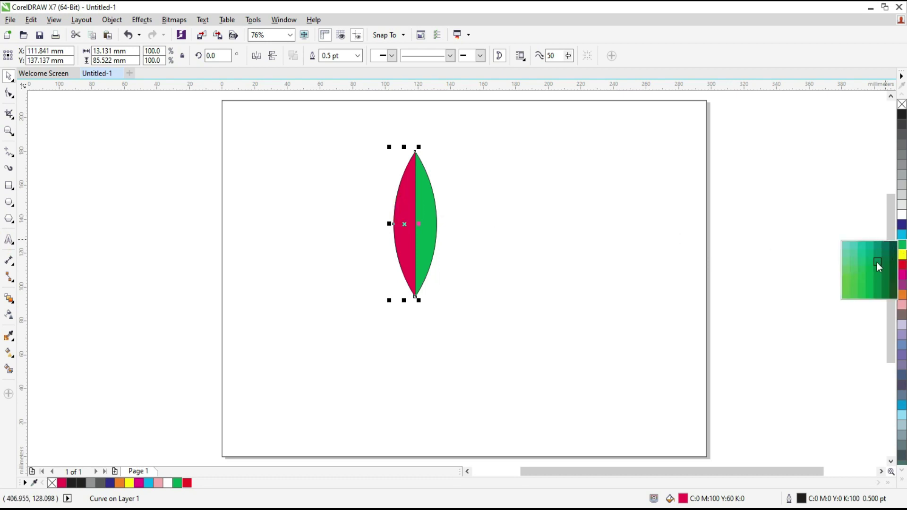
{"action": "left_click", "coordinate": [855, 279]}
{"action": "left_click", "coordinate": [181, 124]}
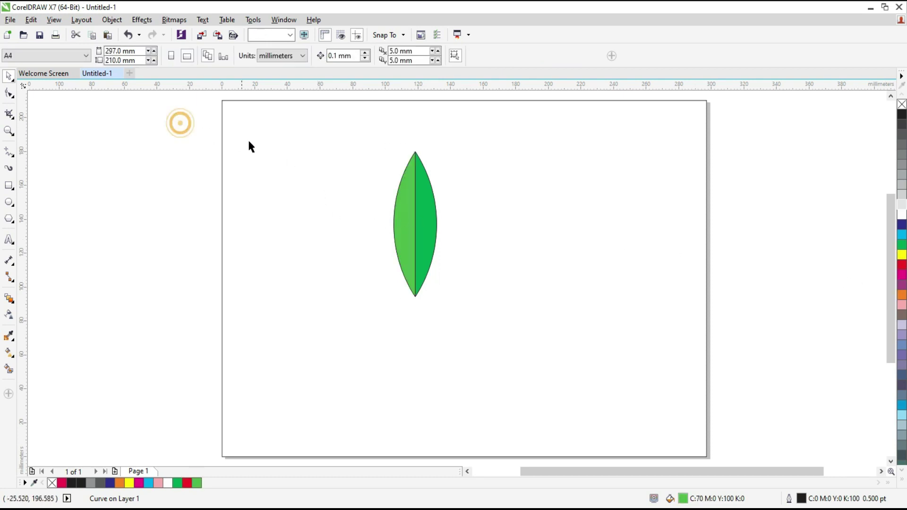
Move the dark green half clear of the lens outline and shift the light green half by the same distance to rejoin it
{"action": "left_click", "coordinate": [416, 203]}
{"action": "left_click", "coordinate": [457, 192]}
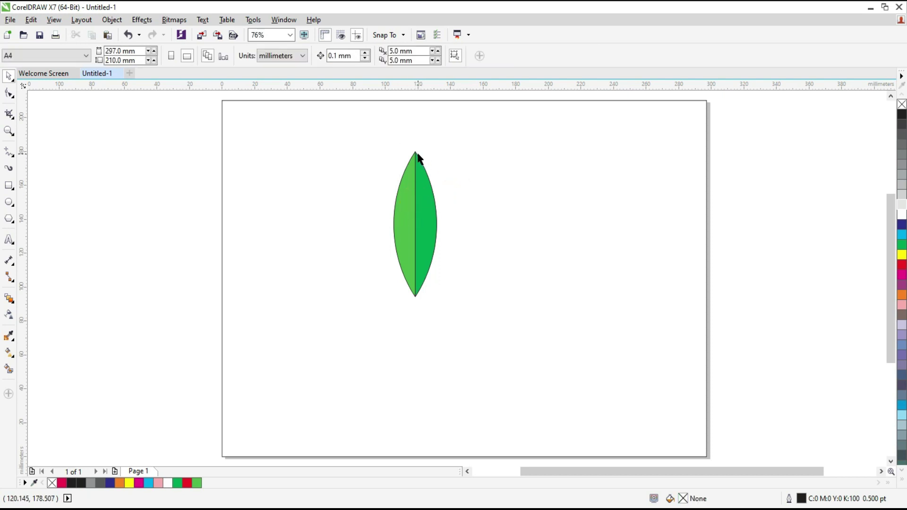
{"action": "left_click", "coordinate": [424, 183]}
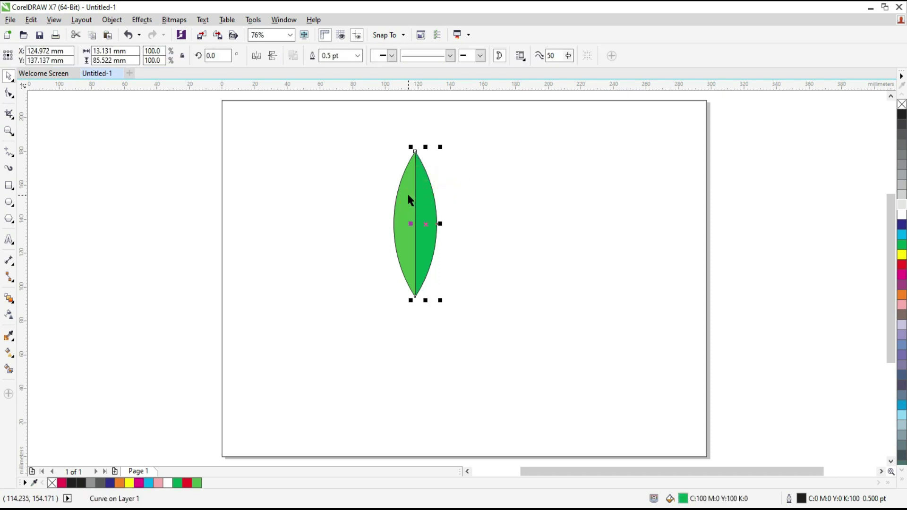
{"action": "left_click_drag", "start_coordinate": [426, 204], "coordinate": [549, 202]}
{"action": "left_click", "coordinate": [410, 220]}
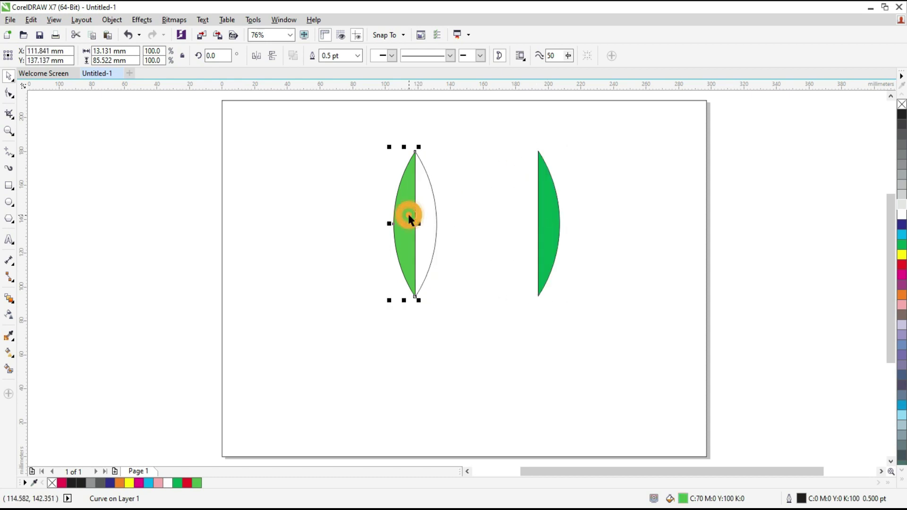
{"action": "key", "text": "ctrl+r"}
Delete the leftover lens outline and its centre line
{"action": "left_click", "coordinate": [482, 225]}
{"action": "left_click_drag", "start_coordinate": [381, 139], "coordinate": [469, 328]}
{"action": "key", "text": "Delete"}
Give both leaf halves a green (C100 M0 Y100 K0) hairline outline
{"action": "left_click_drag", "start_coordinate": [496, 142], "coordinate": [586, 305]}
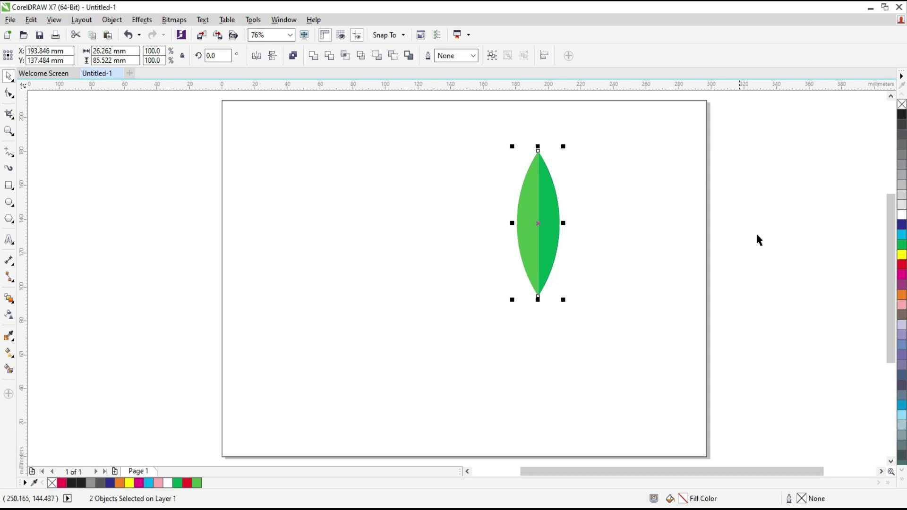
{"action": "right_click", "coordinate": [902, 244]}
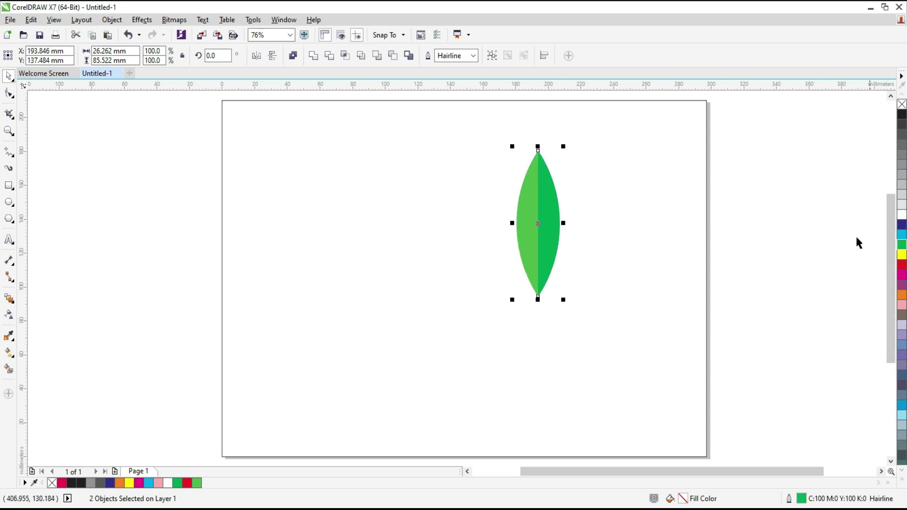
{"action": "left_click", "coordinate": [637, 217]}
Move both leaf halves to the page's left half and rotate them together to about 31.6 degrees
{"action": "left_click_drag", "start_coordinate": [502, 141], "coordinate": [604, 310]}
{"action": "left_click_drag", "start_coordinate": [546, 232], "coordinate": [429, 237]}
{"action": "left_click", "coordinate": [425, 263]}
{"action": "left_click_drag", "start_coordinate": [446, 305], "coordinate": [467, 267]}
Shrink the tilted leaf to about 15 by 24 mm and place it in the page's upper left area
{"action": "left_click", "coordinate": [395, 186]}
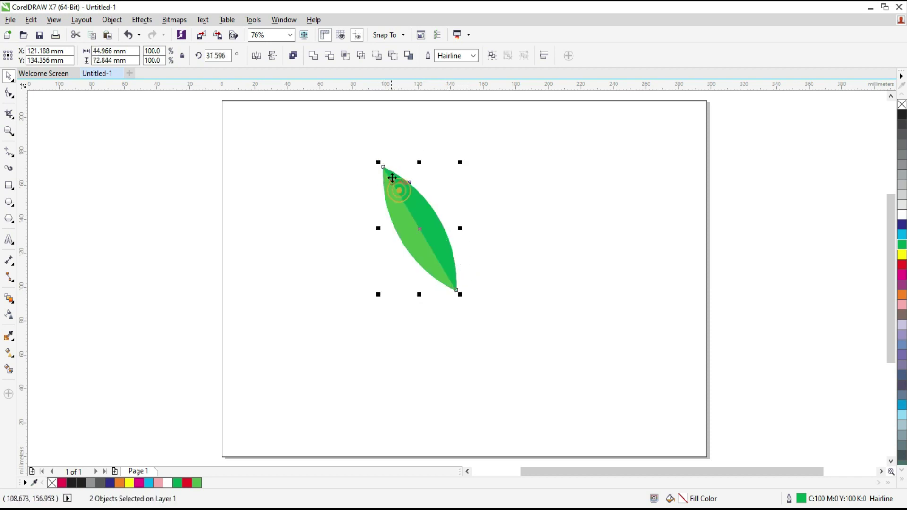
{"action": "left_click_drag", "start_coordinate": [379, 163], "coordinate": [416, 223]}
{"action": "left_click_drag", "start_coordinate": [433, 257], "coordinate": [372, 185]}
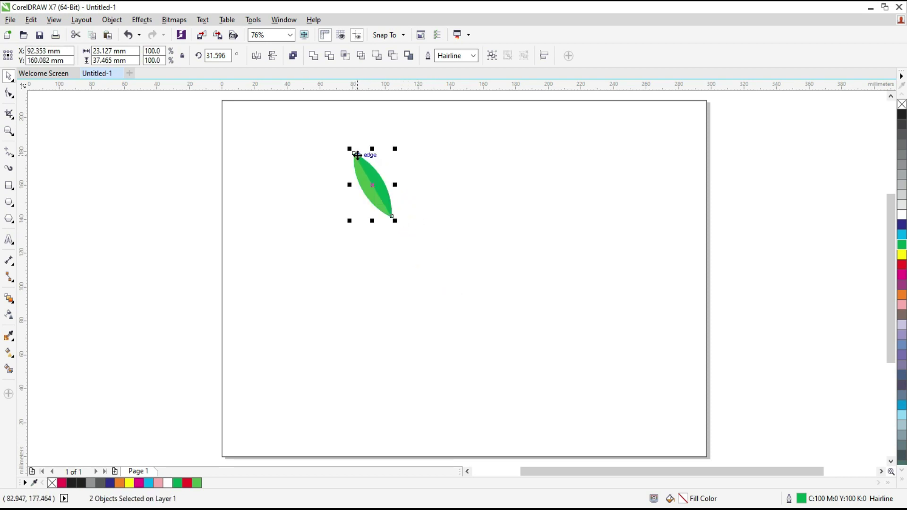
{"action": "left_click_drag", "start_coordinate": [354, 153], "coordinate": [364, 173]}
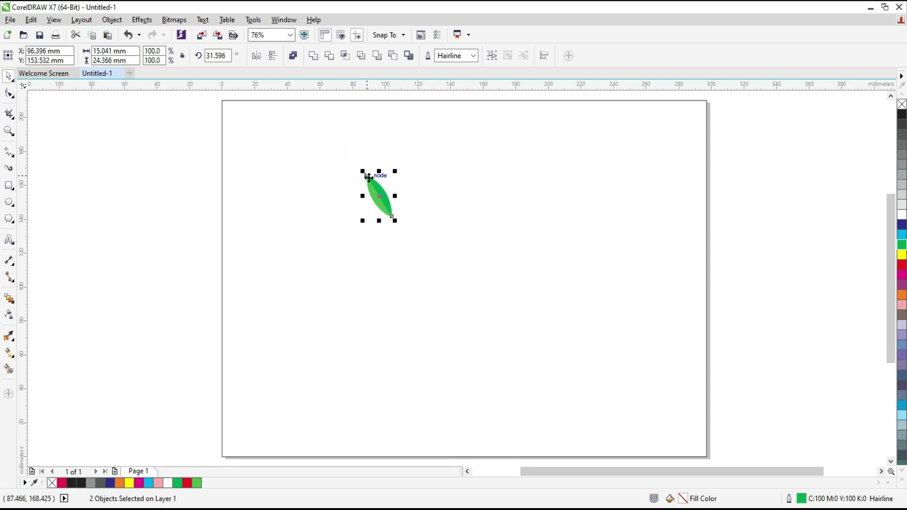
Rotate a copy of the leaf about its lower tip and spread the two leaves into a V-shaped pair about 45 mm wide
{"action": "left_click", "coordinate": [377, 195]}
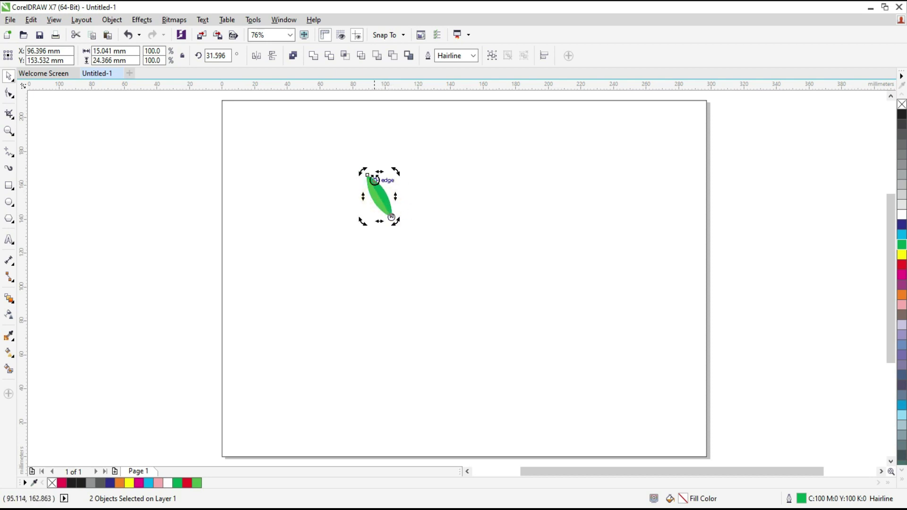
{"action": "left_click_drag", "start_coordinate": [364, 172], "coordinate": [435, 203]}
{"action": "left_click_drag", "start_coordinate": [345, 159], "coordinate": [438, 225]}
{"action": "left_click", "coordinate": [423, 209]}
{"action": "left_click", "coordinate": [441, 223]}
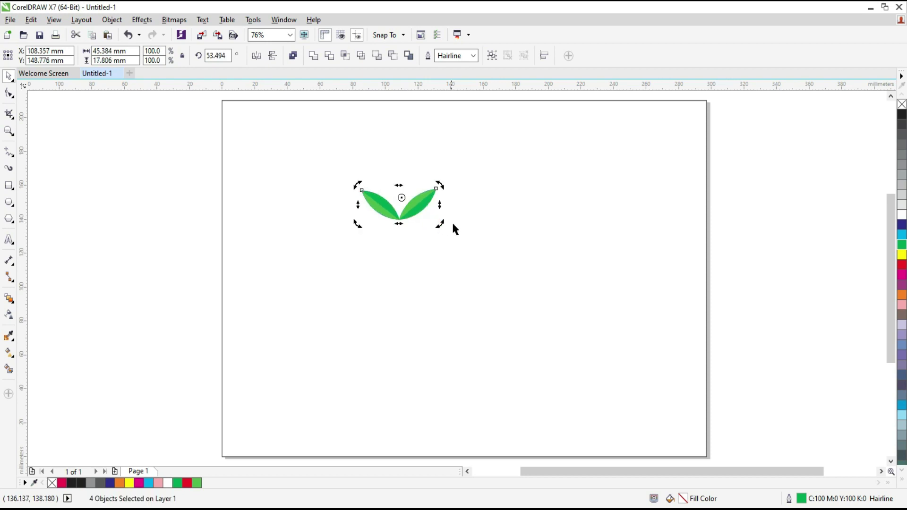
{"action": "left_click", "coordinate": [453, 224]}
{"action": "left_click_drag", "start_coordinate": [487, 266], "coordinate": [486, 264]}
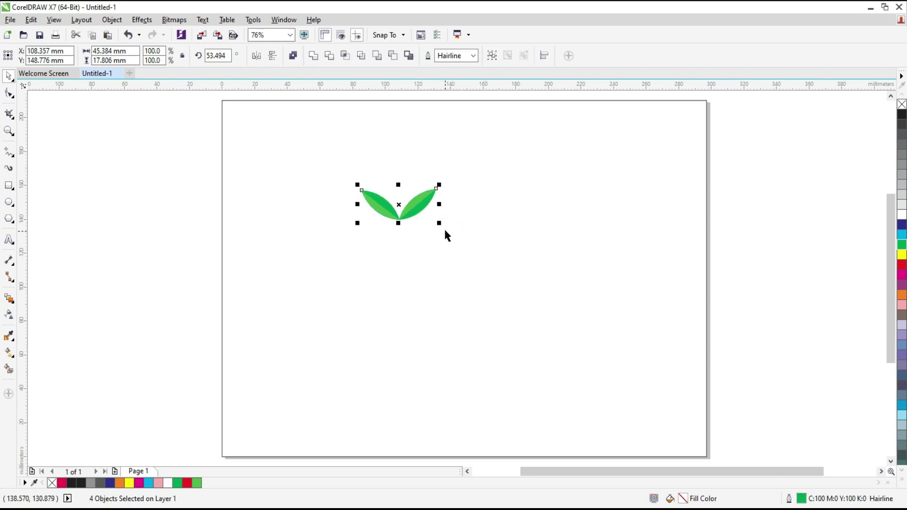
{"action": "left_click", "coordinate": [439, 223]}
{"action": "left_click", "coordinate": [463, 218]}
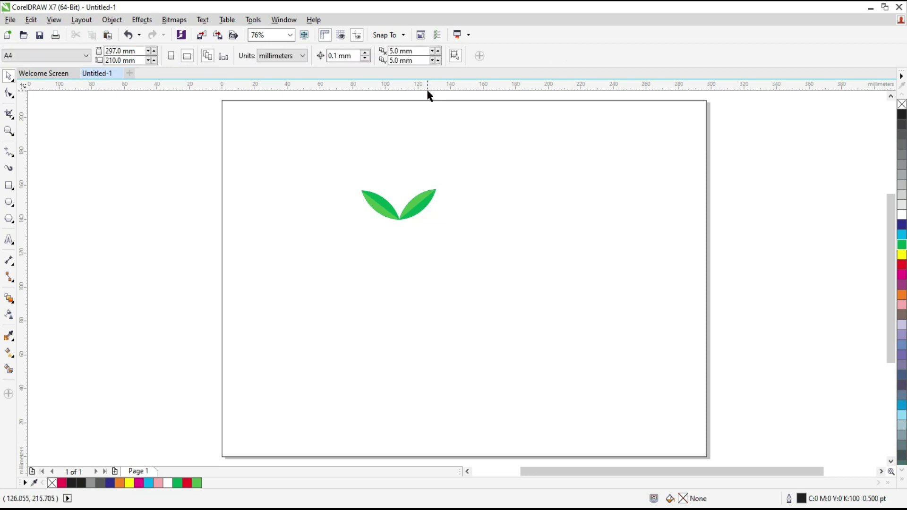
Add a horizontal guideline at about Y 136 mm and move the leaf pair down so its joined tips sit on it
{"action": "left_click_drag", "start_coordinate": [429, 90], "coordinate": [433, 225]}
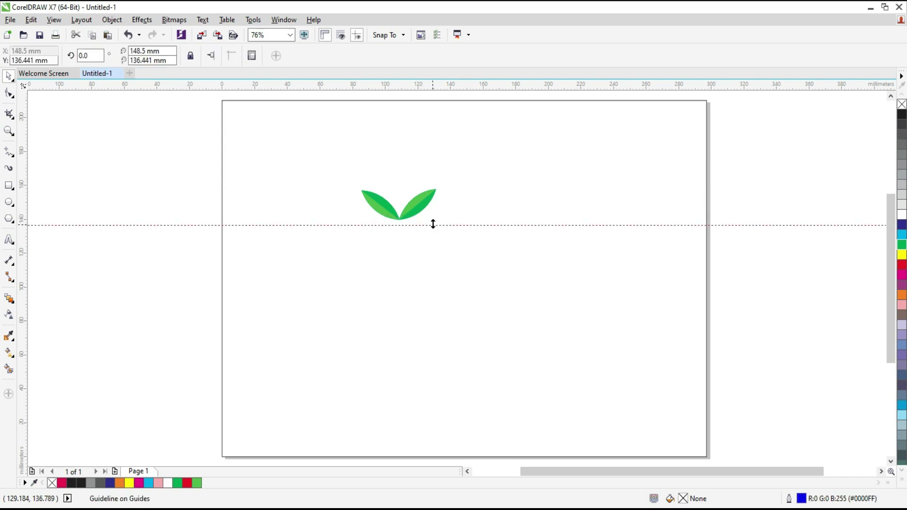
{"action": "left_click_drag", "start_coordinate": [346, 170], "coordinate": [444, 228]}
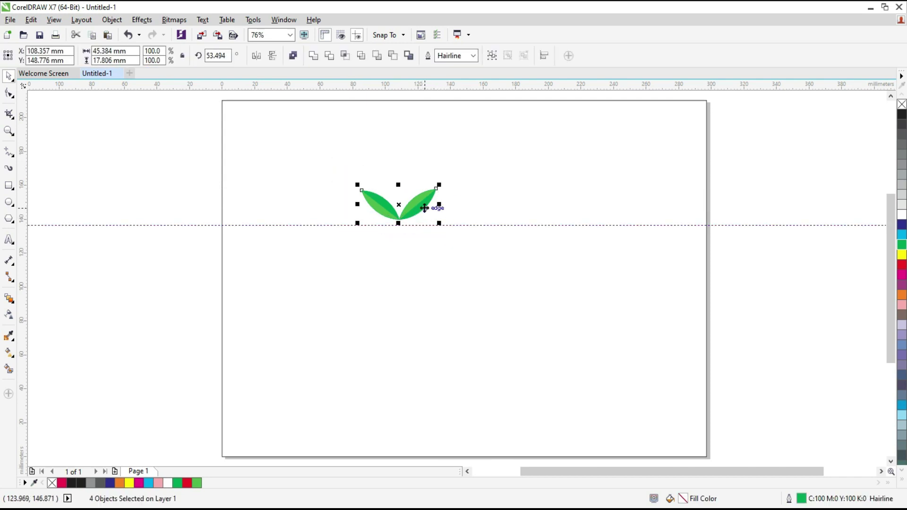
{"action": "key", "text": "z"}
{"action": "left_click_drag", "start_coordinate": [324, 168], "coordinate": [519, 287]}
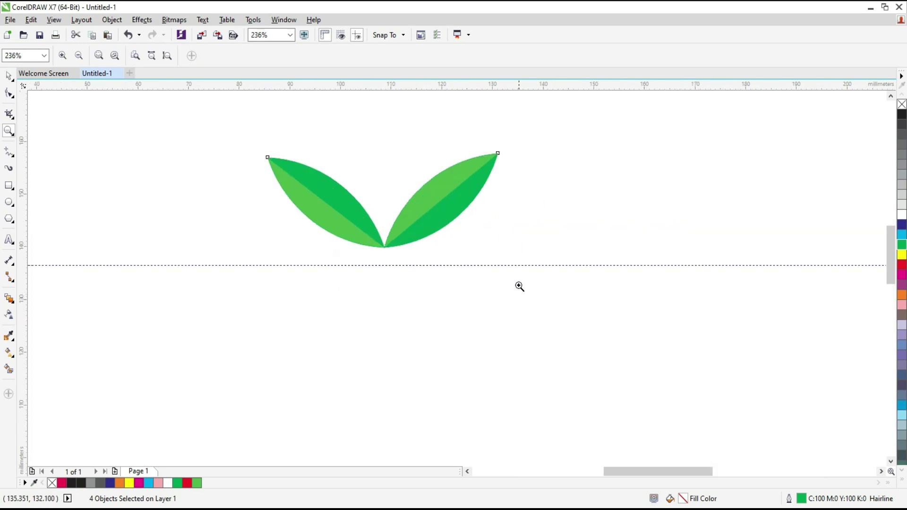
{"action": "left_click_drag", "start_coordinate": [222, 127], "coordinate": [653, 391]}
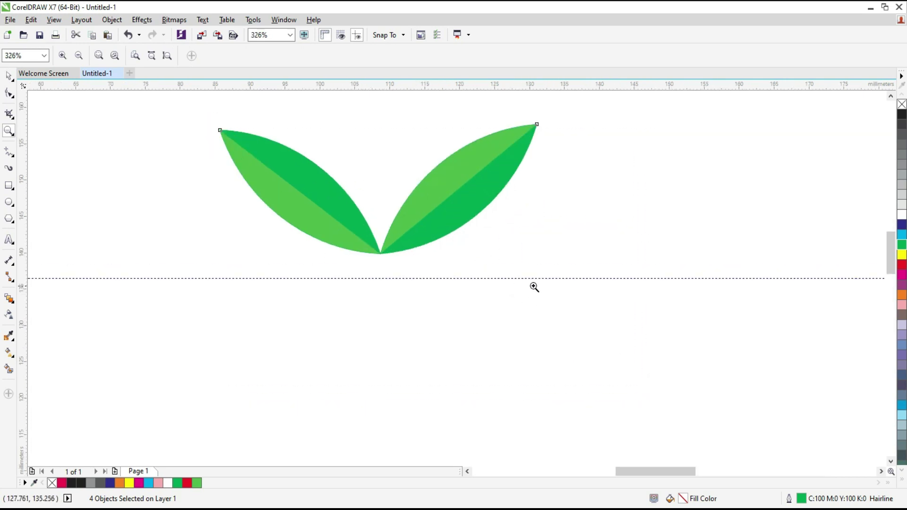
{"action": "key", "text": "space"}
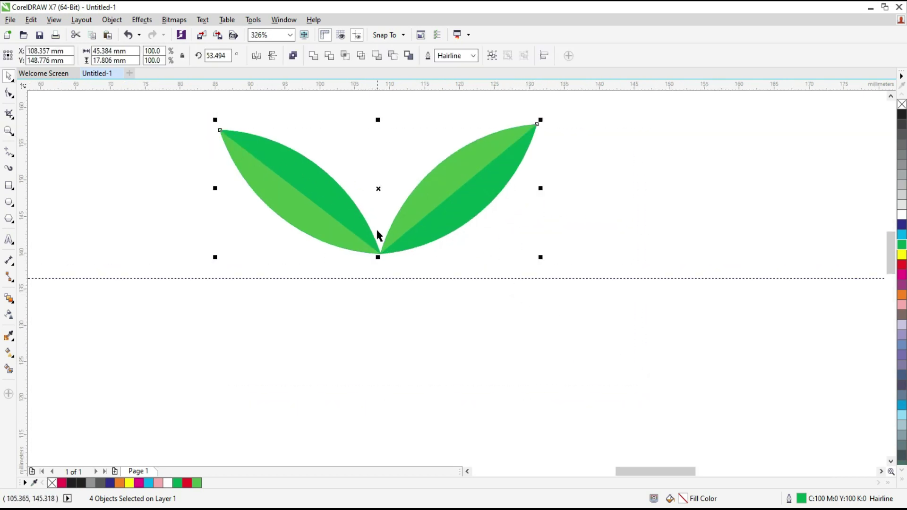
{"action": "left_click_drag", "start_coordinate": [363, 239], "coordinate": [364, 265]}
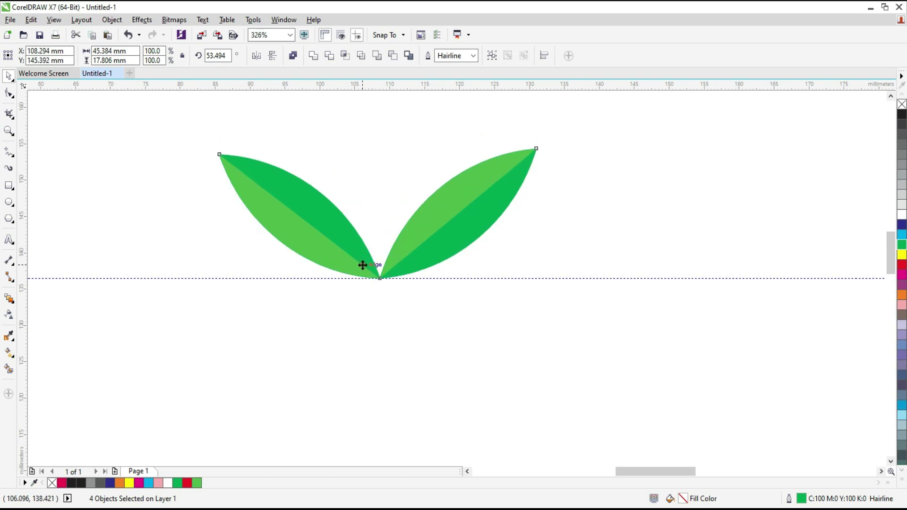
{"action": "left_click", "coordinate": [393, 305]}
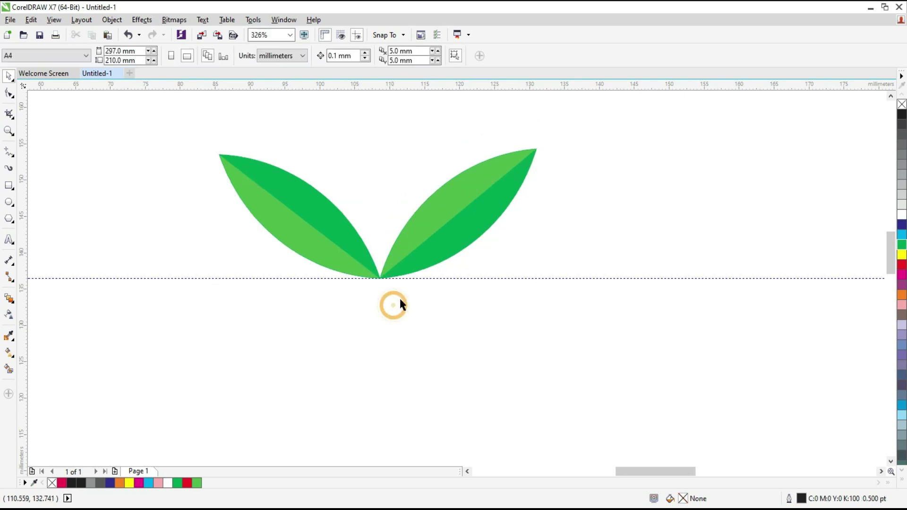
Delete the horizontal guideline running through the leaf pair's joined tips
{"action": "left_click", "coordinate": [459, 278]}
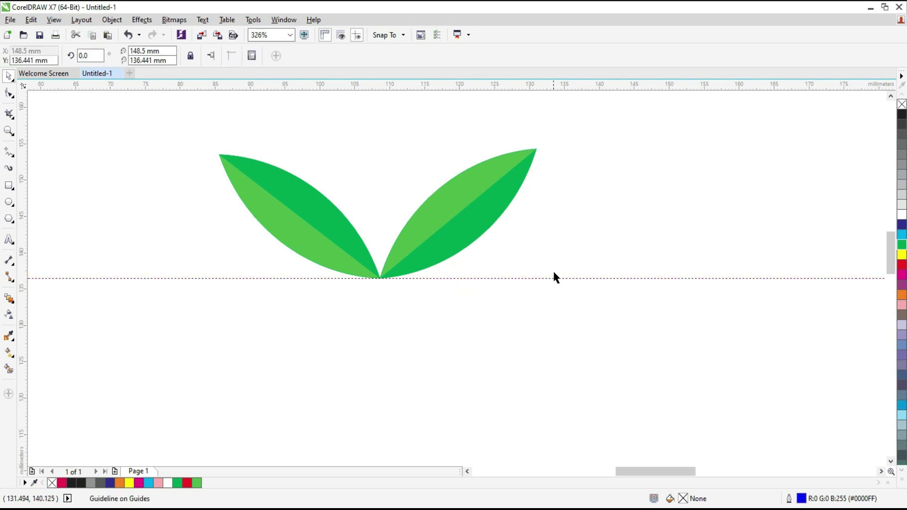
{"action": "left_click", "coordinate": [272, 279]}
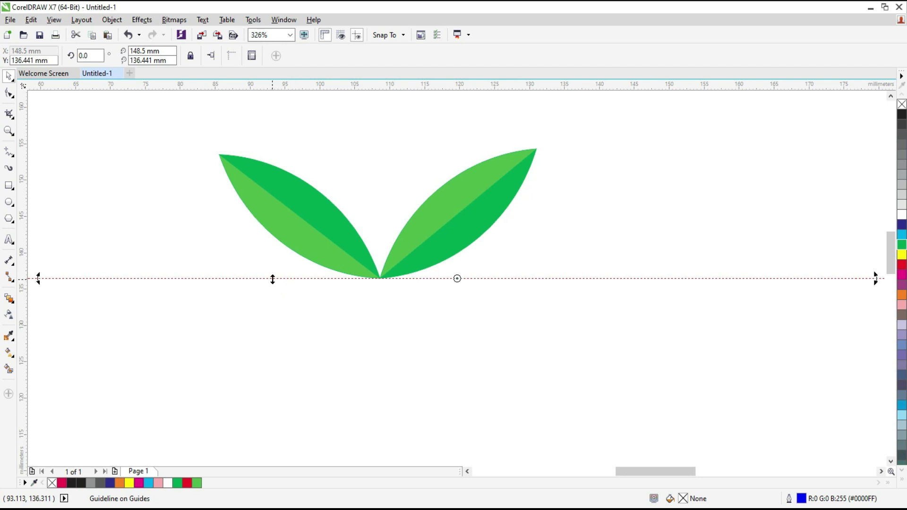
{"action": "key", "text": "Delete"}
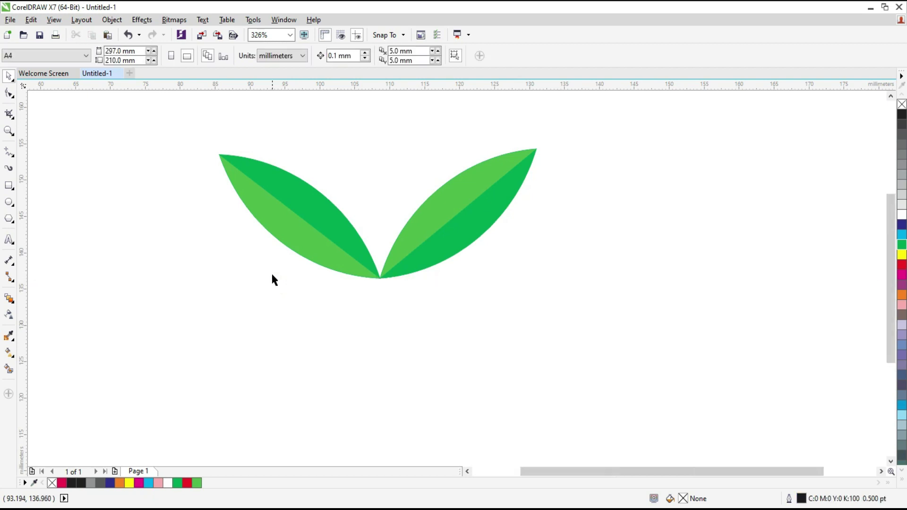
Select all four leaf halves with the whole page in view and group them into one object
{"action": "key", "text": "shift+F4"}
{"action": "left_click", "coordinate": [172, 174]}
{"action": "left_click_drag", "start_coordinate": [320, 176], "coordinate": [459, 267]}
{"action": "right_click", "coordinate": [421, 209]}
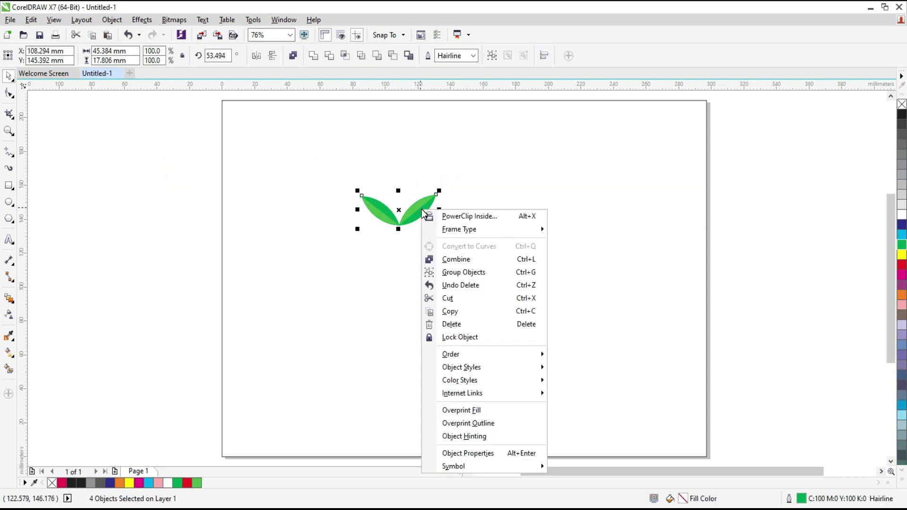
{"action": "left_click", "coordinate": [474, 273]}
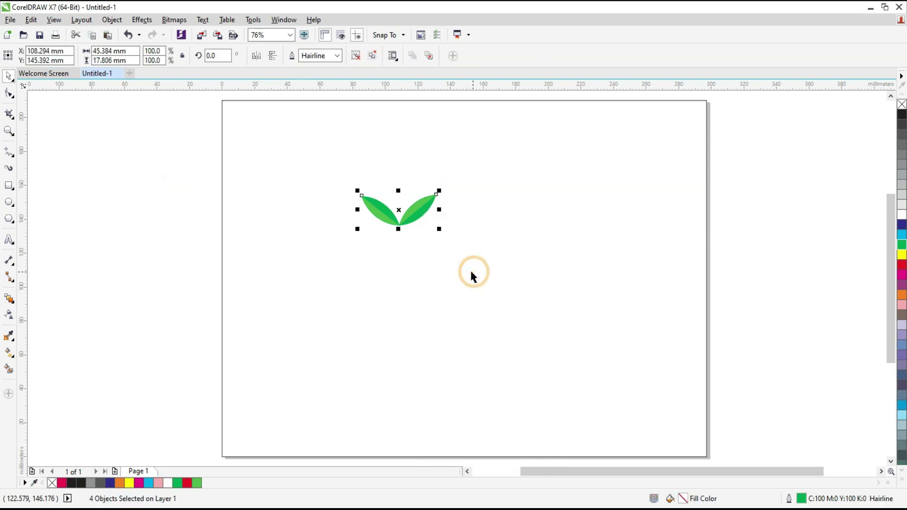
Place a copy of the grouped leaf pair directly below it near the page's lower edge, at about Y 41 mm
{"action": "left_click", "coordinate": [398, 257]}
{"action": "left_click", "coordinate": [398, 227]}
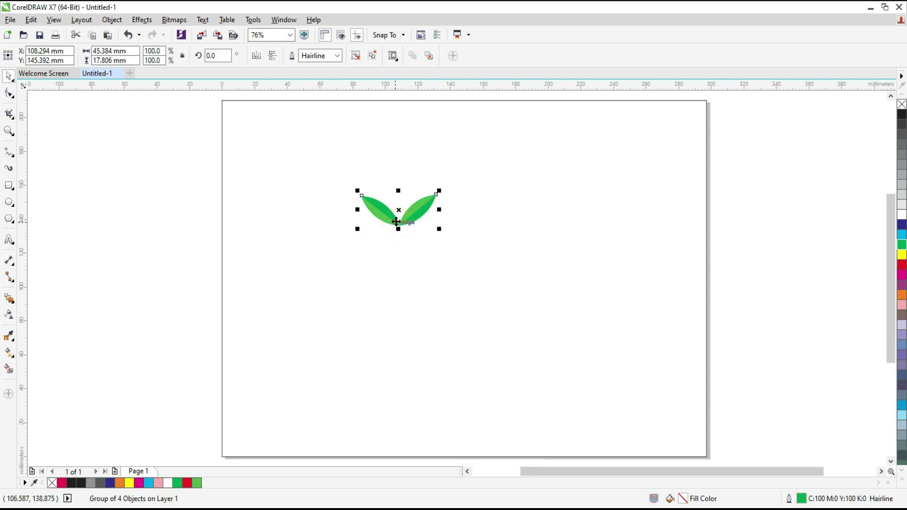
{"action": "left_click_drag", "start_coordinate": [397, 222], "coordinate": [394, 400]}
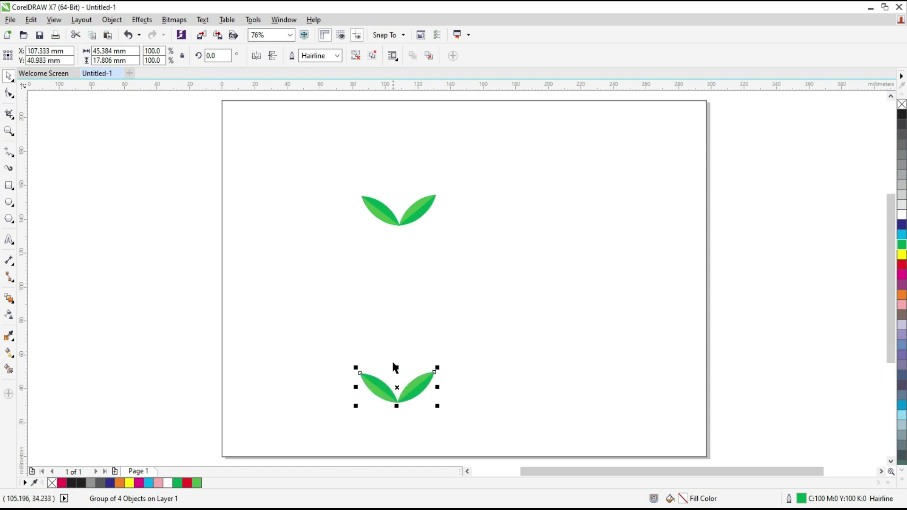
Shrink the upper leaf pair about its centre to about 30 by 12 mm
{"action": "left_click", "coordinate": [392, 211]}
{"action": "left_click_drag", "start_coordinate": [438, 190], "coordinate": [432, 193]}
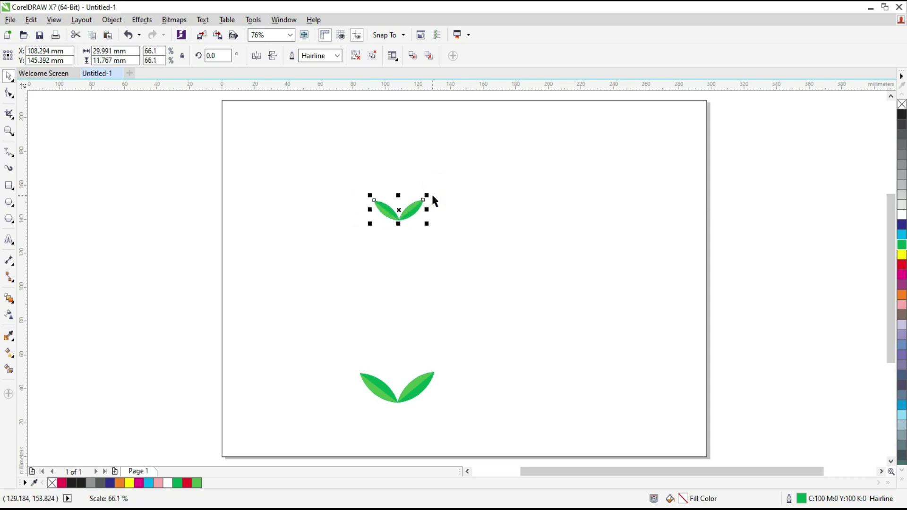
{"action": "left_click", "coordinate": [454, 214]}
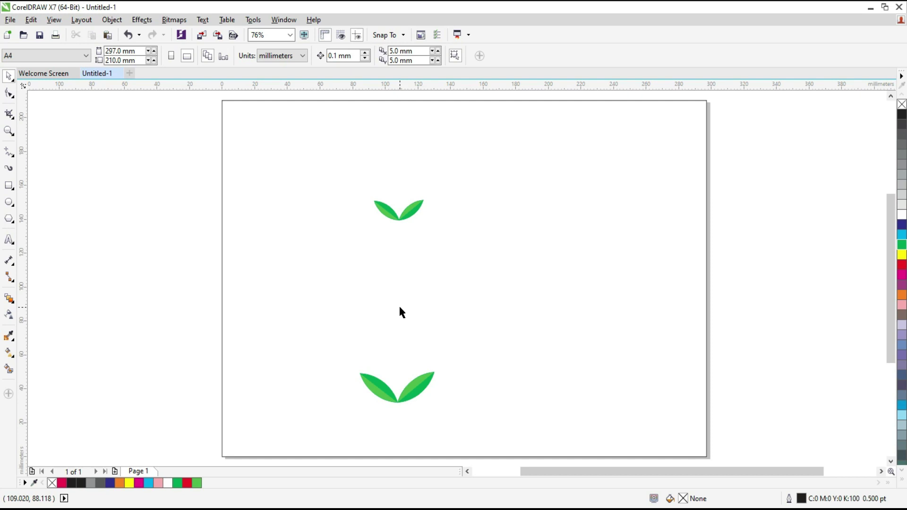
Draw a circle about 70 by 68 mm on the page's right half and add a concentric copy about 11.6 mm wide
{"action": "left_click", "coordinate": [8, 203]}
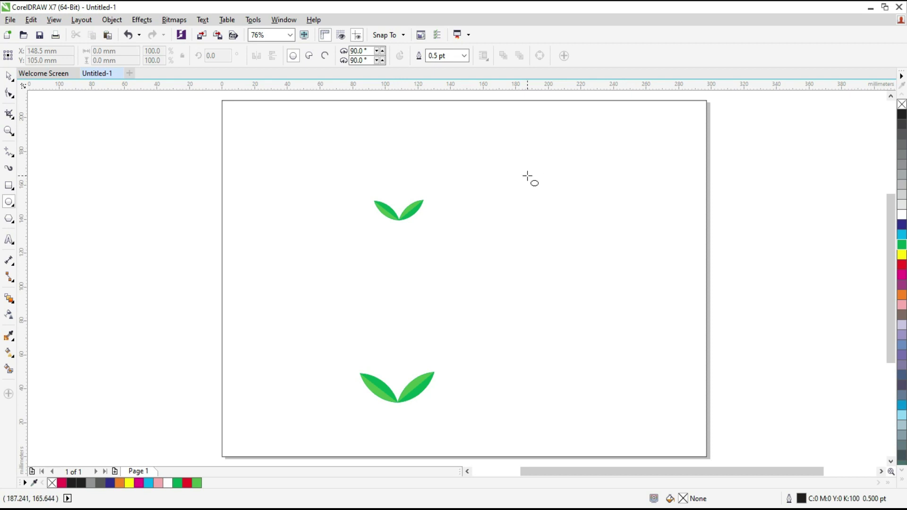
{"action": "left_click_drag", "start_coordinate": [562, 204], "coordinate": [621, 241]}
{"action": "key", "text": "space"}
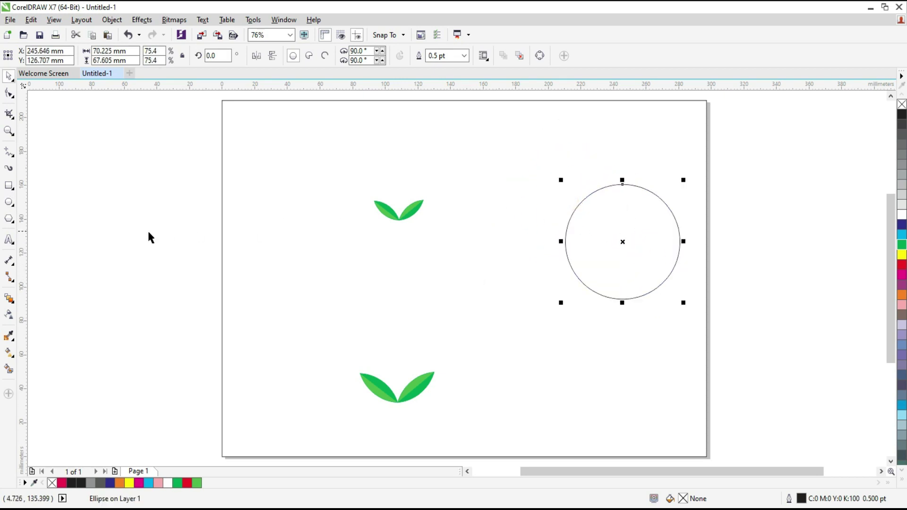
{"action": "left_click", "coordinate": [10, 203]}
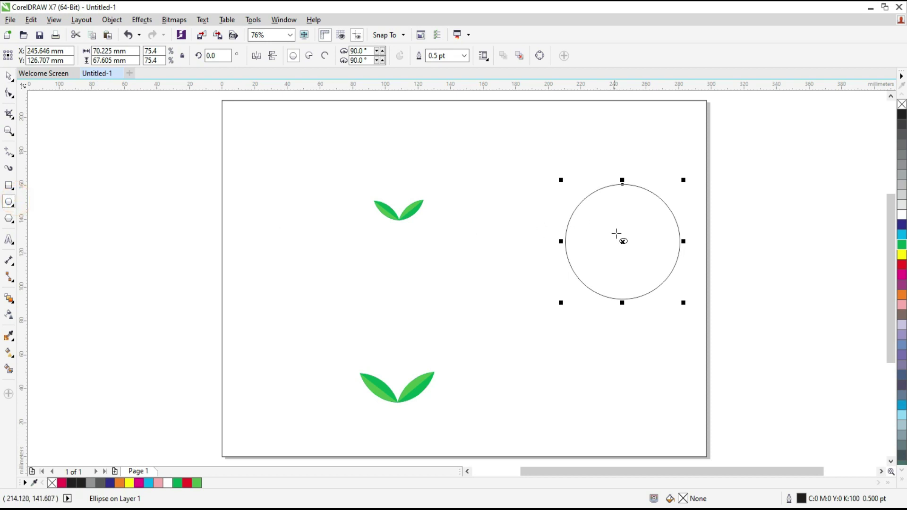
{"action": "left_click_drag", "start_coordinate": [561, 180], "coordinate": [600, 229]}
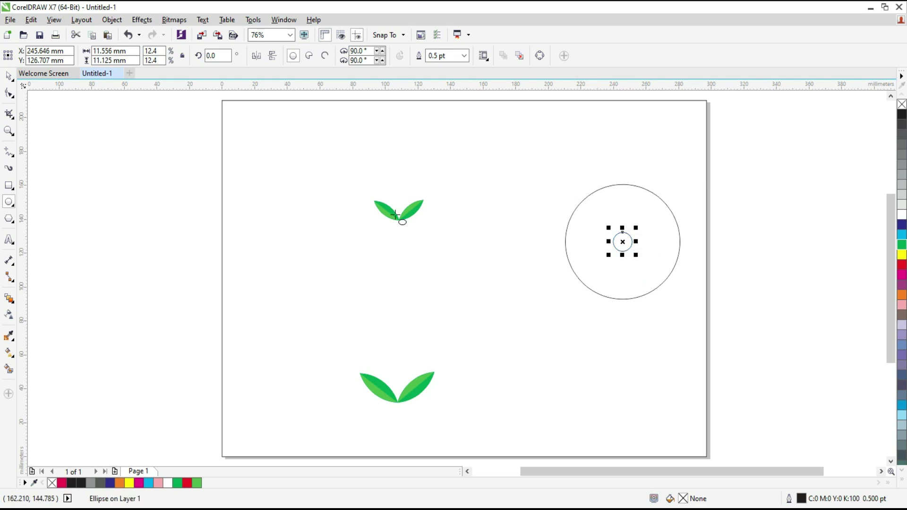
Blend the small inner circle with the large outer circle
{"action": "left_click", "coordinate": [10, 78]}
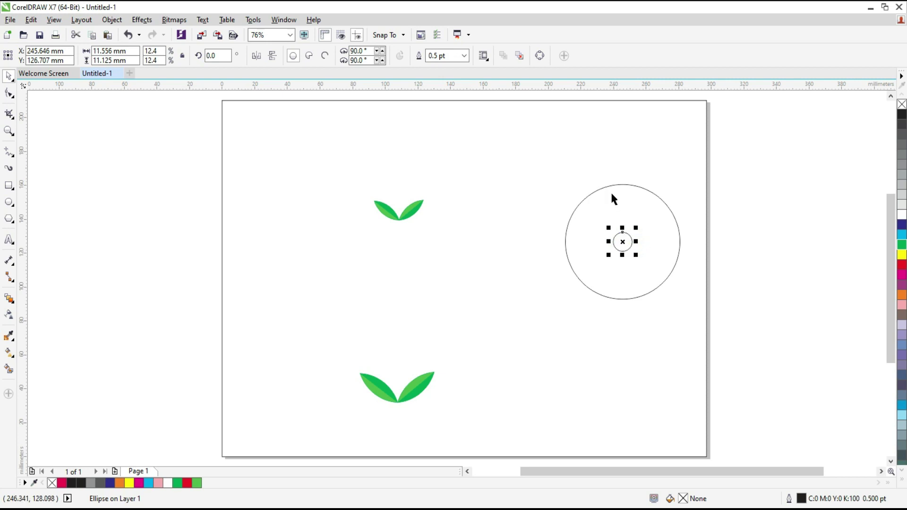
{"action": "left_click", "coordinate": [9, 298]}
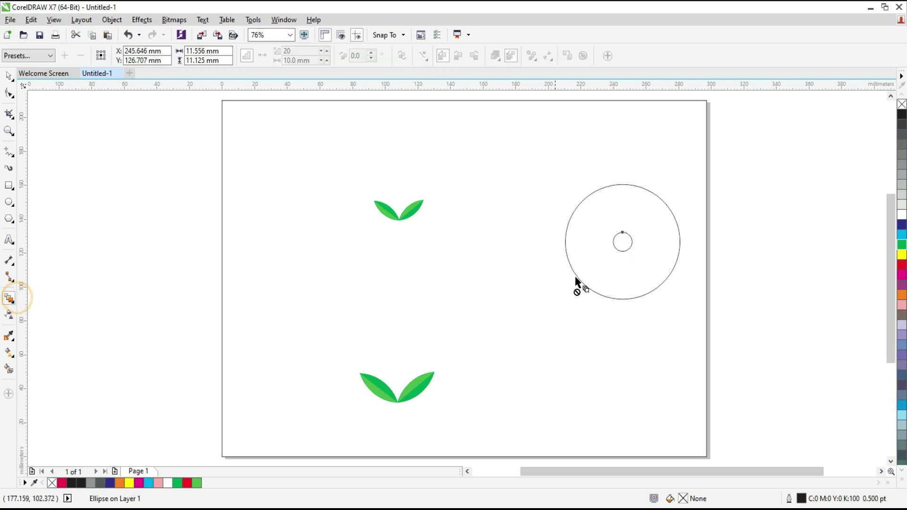
{"action": "left_click_drag", "start_coordinate": [622, 236], "coordinate": [610, 199]}
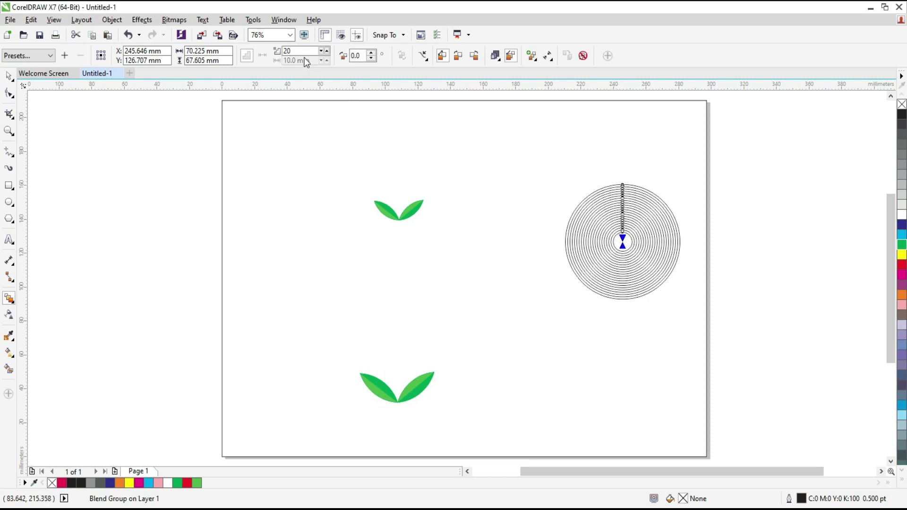
Raise the number of steps in the circle blend to 80 and deselect it
{"action": "left_click", "coordinate": [326, 51]}
{"action": "left_click", "coordinate": [326, 51]}
{"action": "left_click", "coordinate": [327, 51]}
{"action": "left_click", "coordinate": [326, 51]}
{"action": "left_click", "coordinate": [327, 51]}
{"action": "left_click", "coordinate": [327, 51]}
{"action": "left_click", "coordinate": [327, 51]}
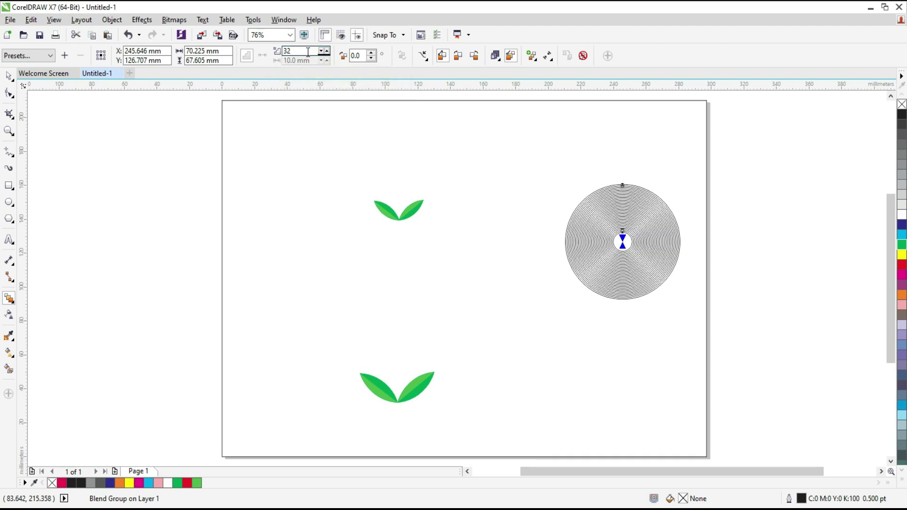
{"action": "type", "text": "80"}
{"action": "key", "text": "Return"}
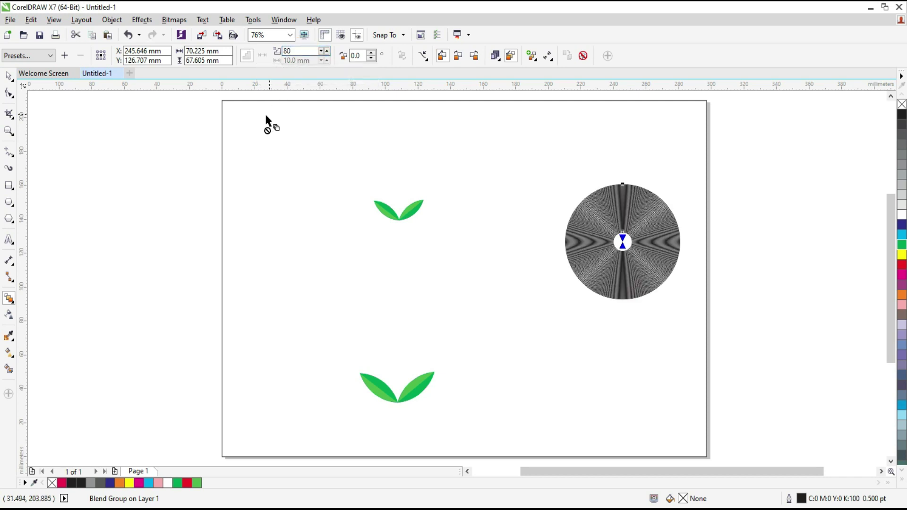
{"action": "left_click", "coordinate": [9, 75]}
{"action": "left_click", "coordinate": [474, 241]}
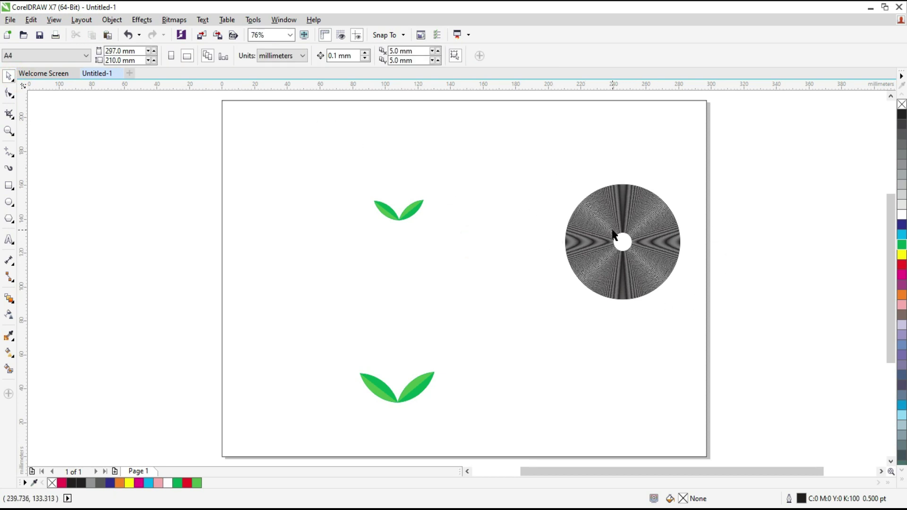
Reduce the number of steps in the circle blend to 10
{"action": "left_click", "coordinate": [613, 234]}
{"action": "left_click", "coordinate": [301, 49]}
{"action": "type", "text": "10"}
{"action": "key", "text": "Return"}
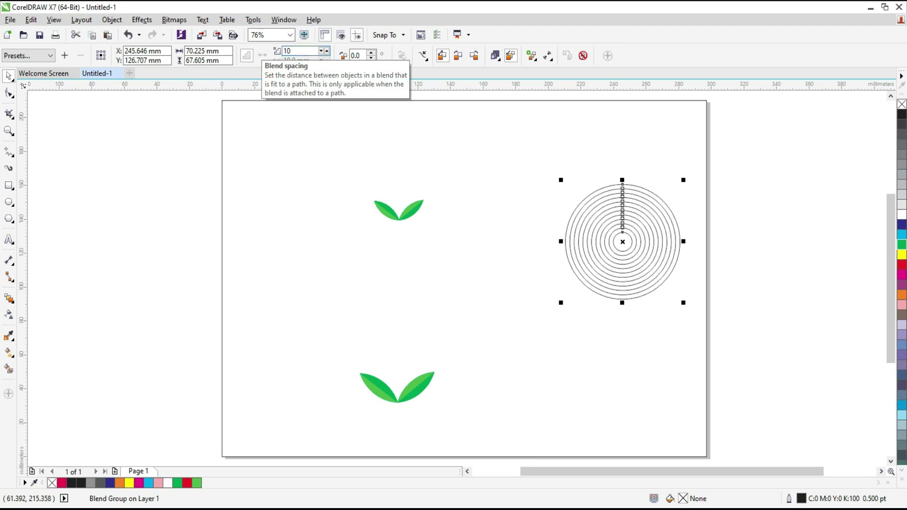
Delete the whole blended circle group
{"action": "left_click", "coordinate": [82, 131]}
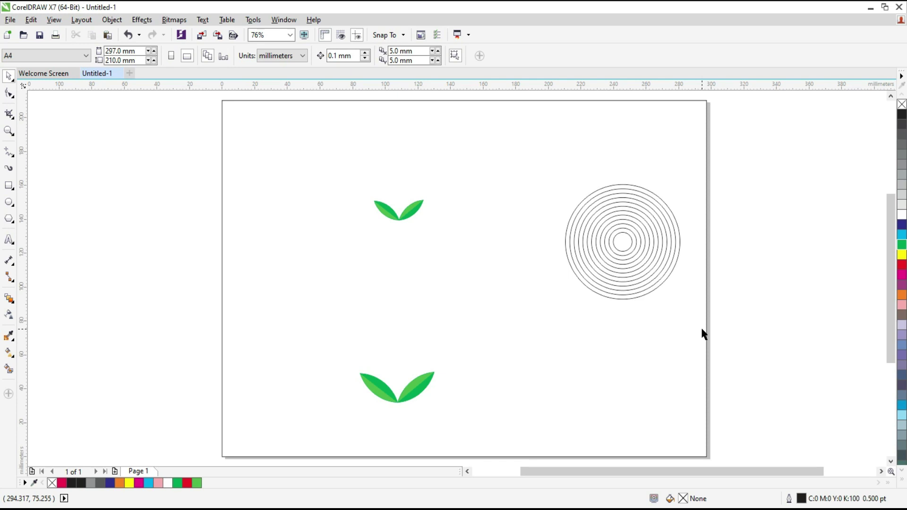
{"action": "left_click_drag", "start_coordinate": [541, 165], "coordinate": [700, 325]}
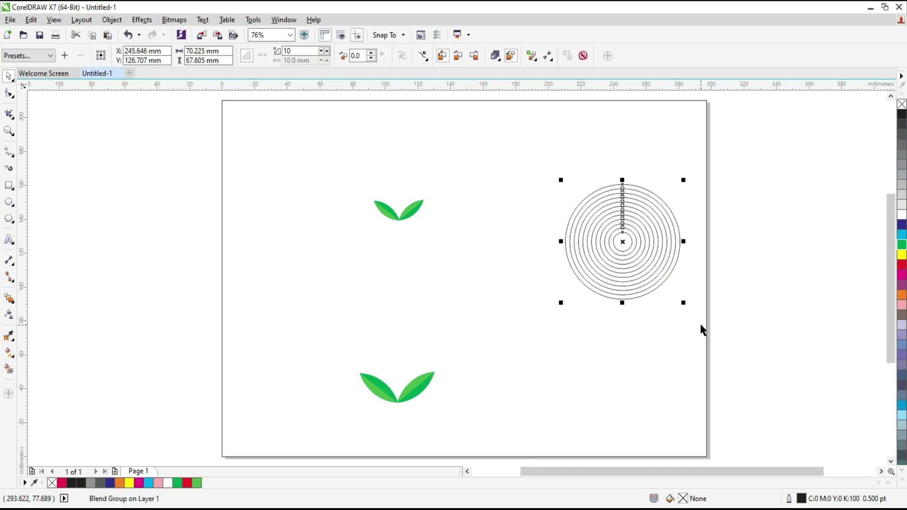
{"action": "key", "text": "Delete"}
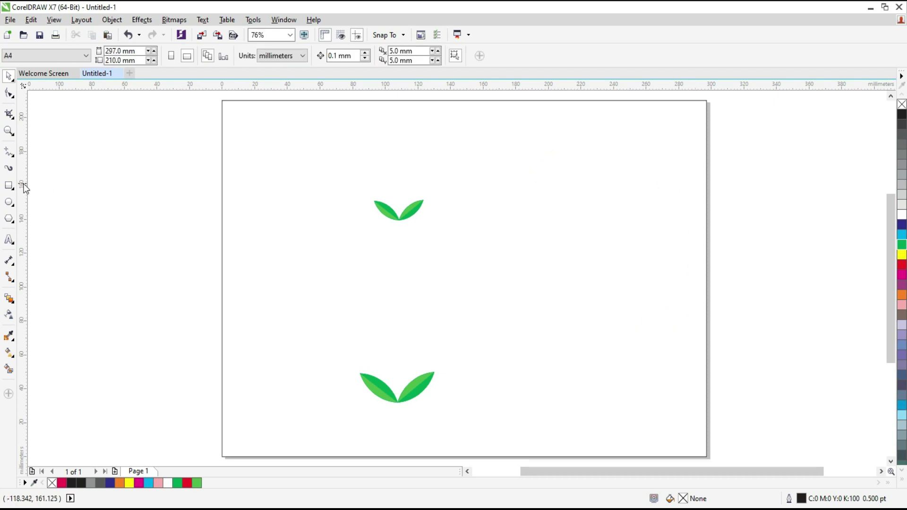
Draw a square about 25 by 24 mm beside the upper leaf pair, fill it with magenta and remove its outline
{"action": "left_click", "coordinate": [8, 186]}
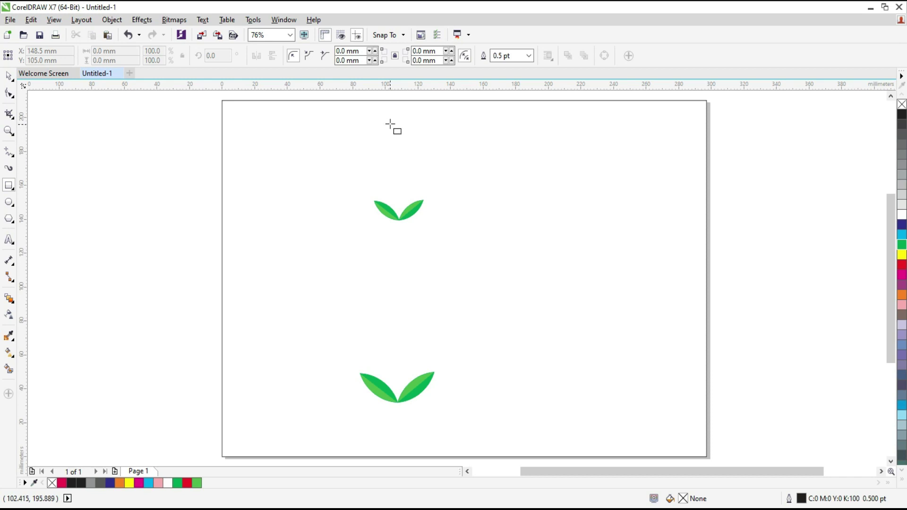
{"action": "left_click_drag", "start_coordinate": [470, 170], "coordinate": [512, 212]}
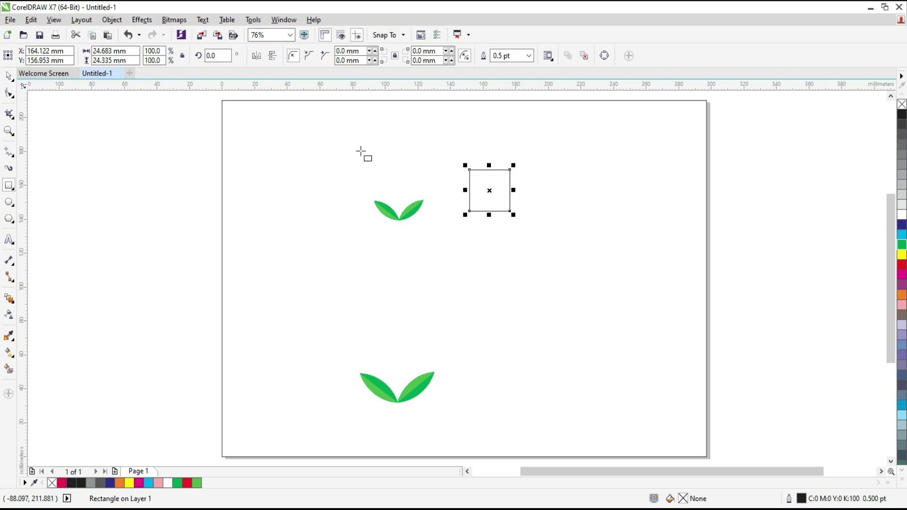
{"action": "key", "text": "space"}
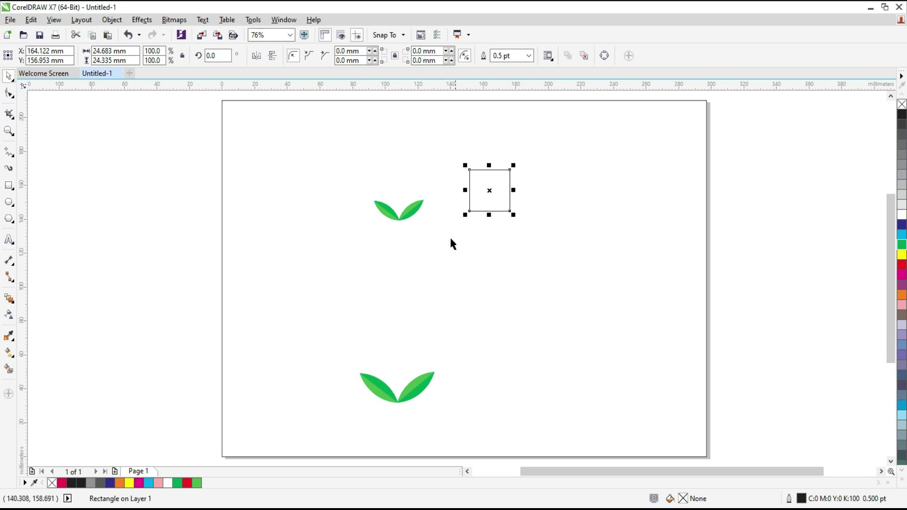
{"action": "left_click", "coordinate": [140, 483]}
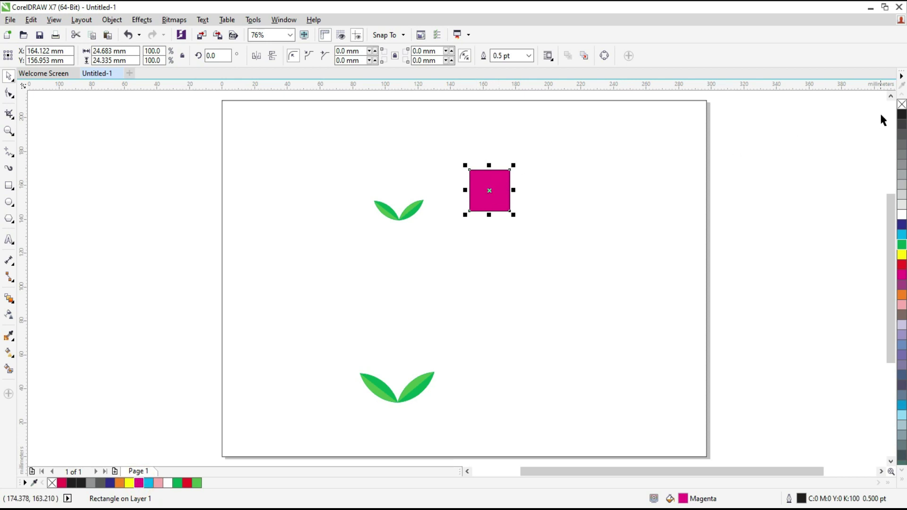
{"action": "right_click", "coordinate": [902, 104]}
Copy the magenta square horizontally to the page's right edge and fill the copy with pale pink (C0 M40 Y20 K0)
{"action": "left_click_drag", "start_coordinate": [497, 191], "coordinate": [684, 199]}
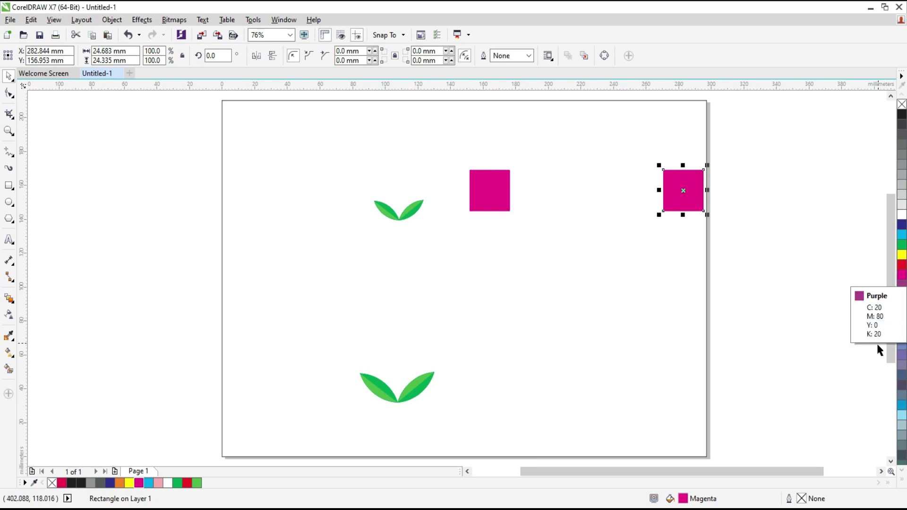
{"action": "left_click", "coordinate": [901, 304]}
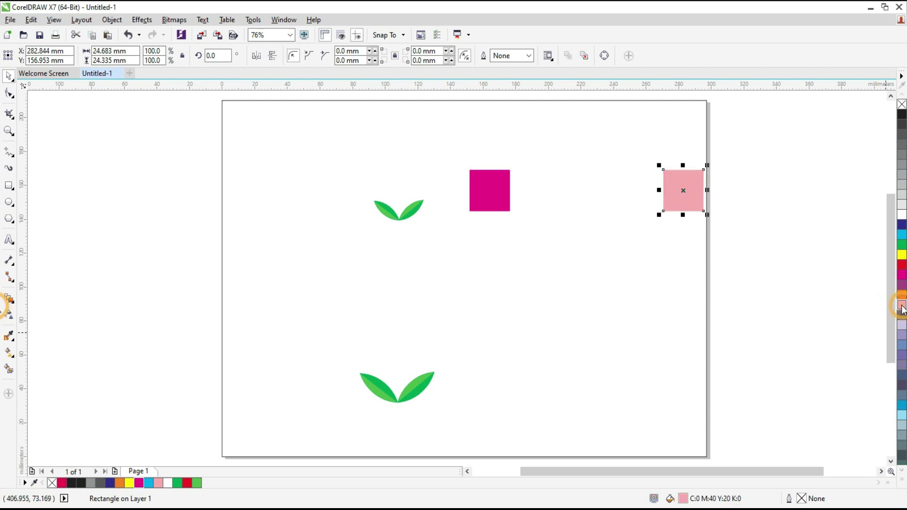
{"action": "left_click", "coordinate": [784, 237]}
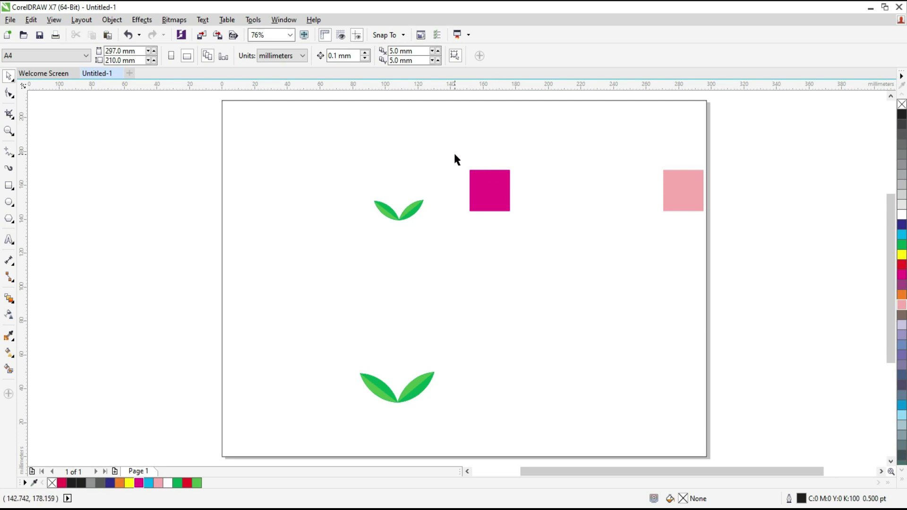
Blend the magenta square into the pale pink square with 20 steps
{"action": "left_click", "coordinate": [485, 189]}
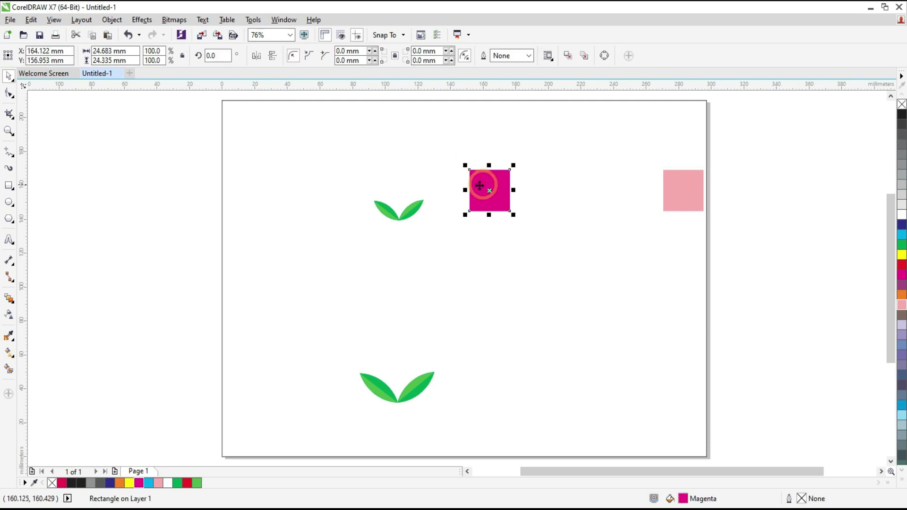
{"action": "left_click", "coordinate": [9, 298]}
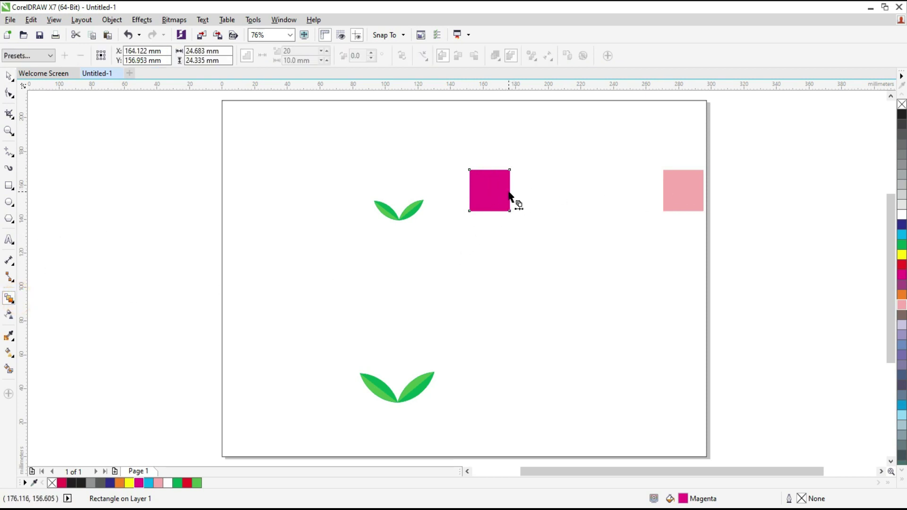
{"action": "left_click_drag", "start_coordinate": [509, 192], "coordinate": [665, 195]}
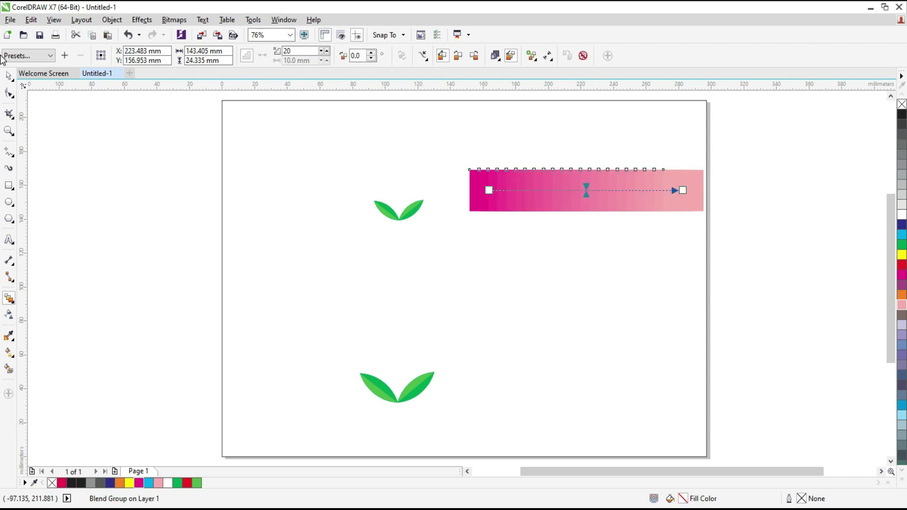
{"action": "left_click", "coordinate": [11, 78]}
{"action": "left_click", "coordinate": [482, 247]}
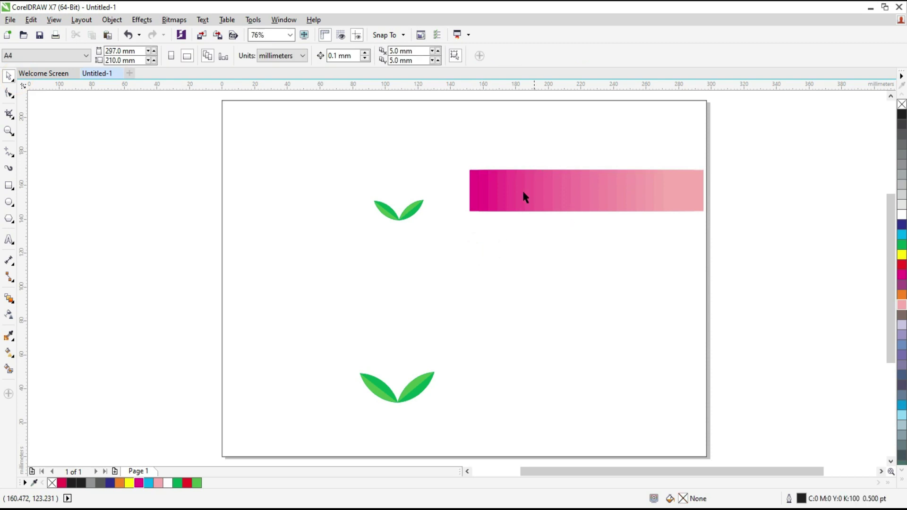
Move the magenta-to-pink blend strip closer to the page's upper edge and break the blend group apart
{"action": "left_click_drag", "start_coordinate": [647, 204], "coordinate": [618, 168]}
{"action": "left_click", "coordinate": [627, 249]}
{"action": "right_click", "coordinate": [618, 175]}
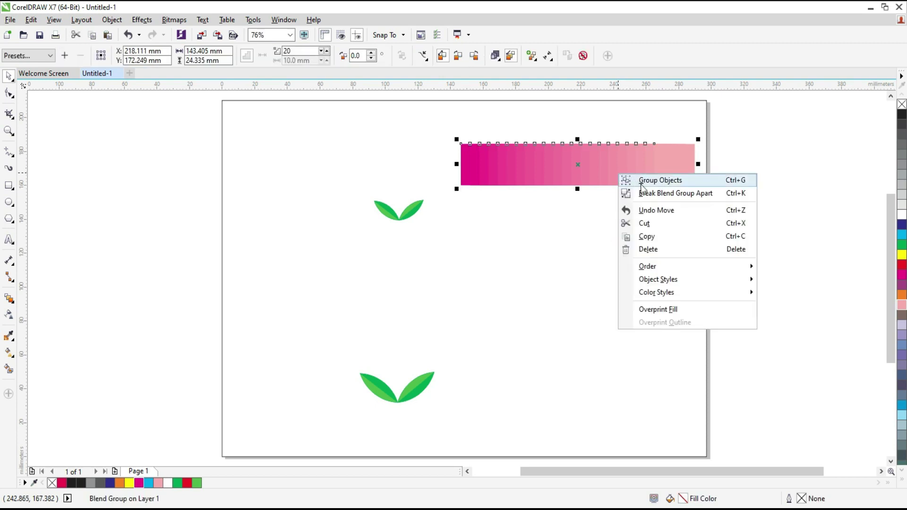
{"action": "left_click", "coordinate": [676, 194]}
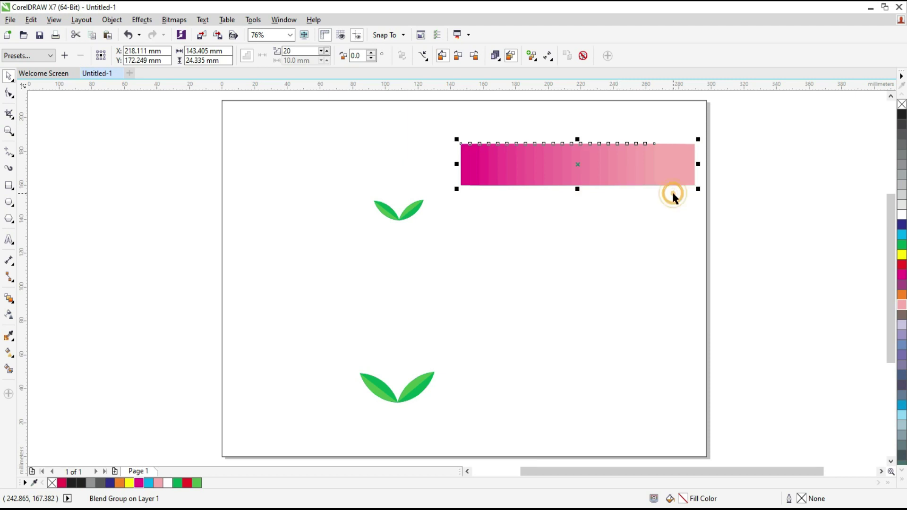
{"action": "left_click", "coordinate": [628, 215]}
Ungroup the strip's intermediate squares and pull five single squares, including both end squares, out below the strip
{"action": "left_click", "coordinate": [614, 172]}
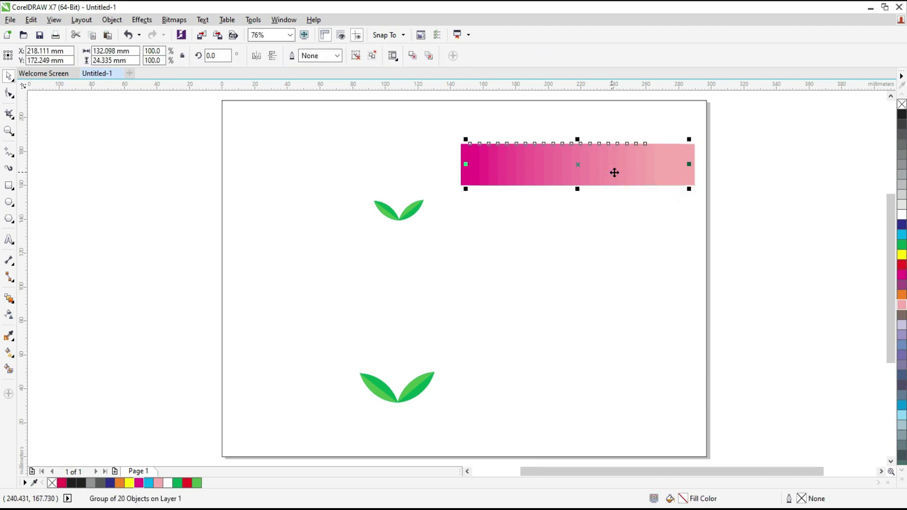
{"action": "right_click", "coordinate": [614, 173]}
{"action": "left_click", "coordinate": [658, 233]}
{"action": "left_click", "coordinate": [609, 176]}
{"action": "left_click_drag", "start_coordinate": [616, 171], "coordinate": [621, 222]}
{"action": "left_click_drag", "start_coordinate": [563, 186], "coordinate": [568, 237]}
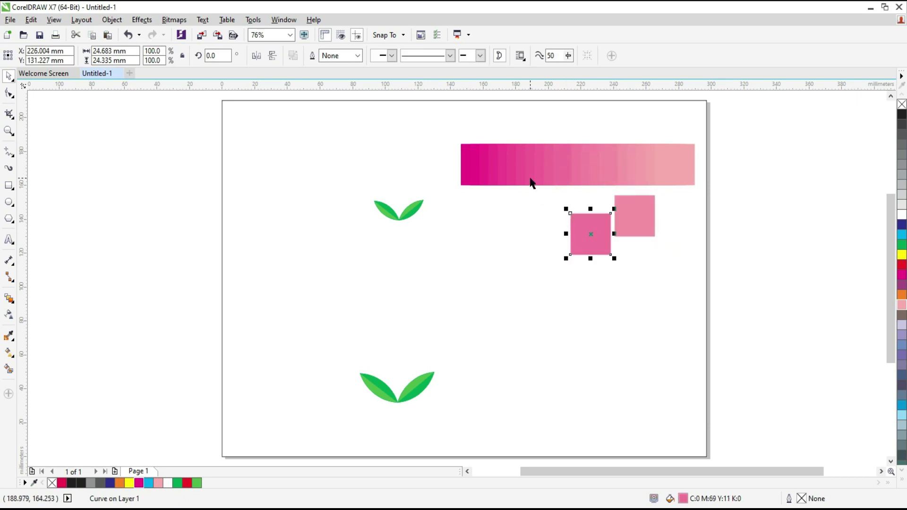
{"action": "left_click_drag", "start_coordinate": [531, 183], "coordinate": [537, 290]}
{"action": "left_click_drag", "start_coordinate": [468, 183], "coordinate": [499, 264]}
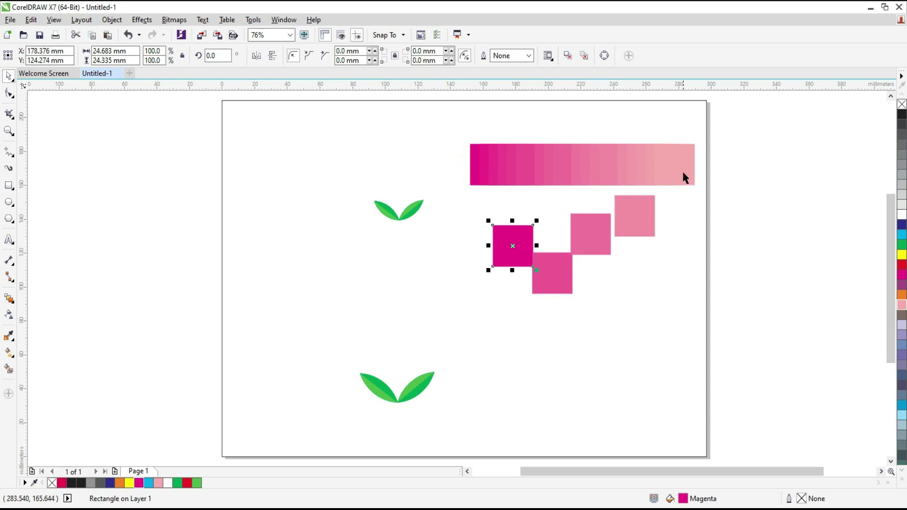
{"action": "left_click_drag", "start_coordinate": [685, 178], "coordinate": [683, 249]}
{"action": "left_click", "coordinate": [623, 353]}
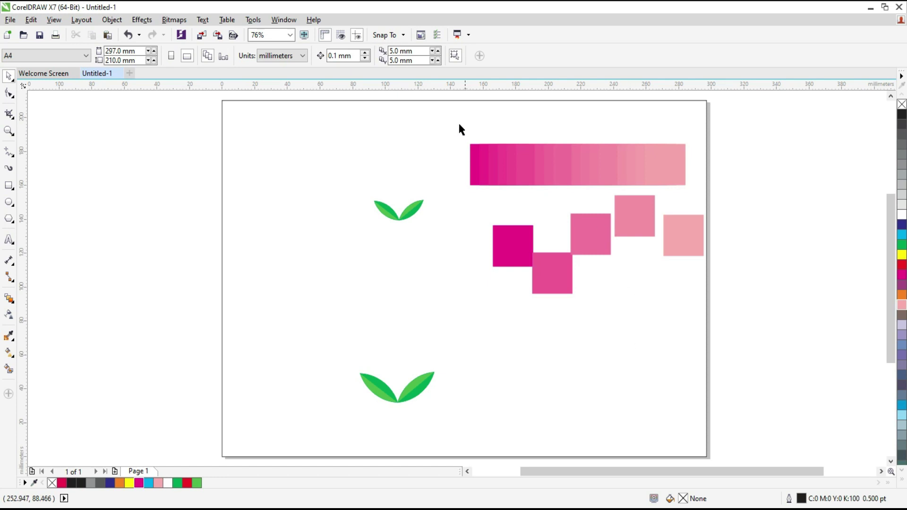
Delete the loose squares and the rest of the pink strip, leaving only the two leaf pairs
{"action": "left_click_drag", "start_coordinate": [752, 193], "coordinate": [426, 309]}
{"action": "key", "text": "Delete"}
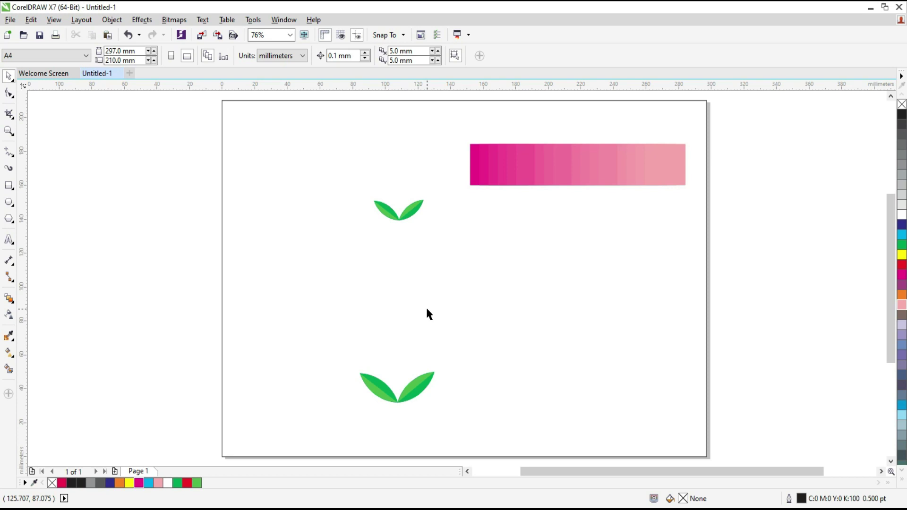
{"action": "left_click_drag", "start_coordinate": [464, 139], "coordinate": [700, 216]}
{"action": "key", "text": "Delete"}
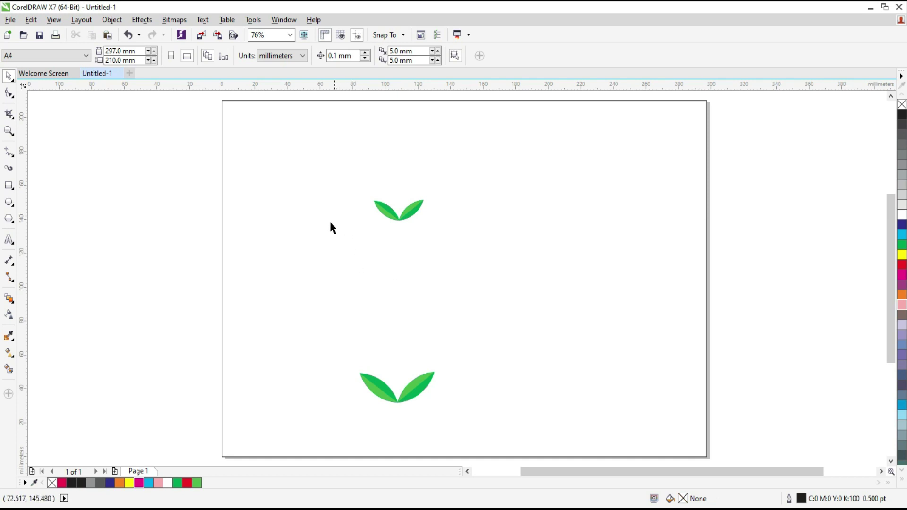
Blend the large lower leaf pair into the small upper leaf pair and set the blend to 10 steps
{"action": "left_click", "coordinate": [403, 399]}
{"action": "left_click", "coordinate": [404, 401]}
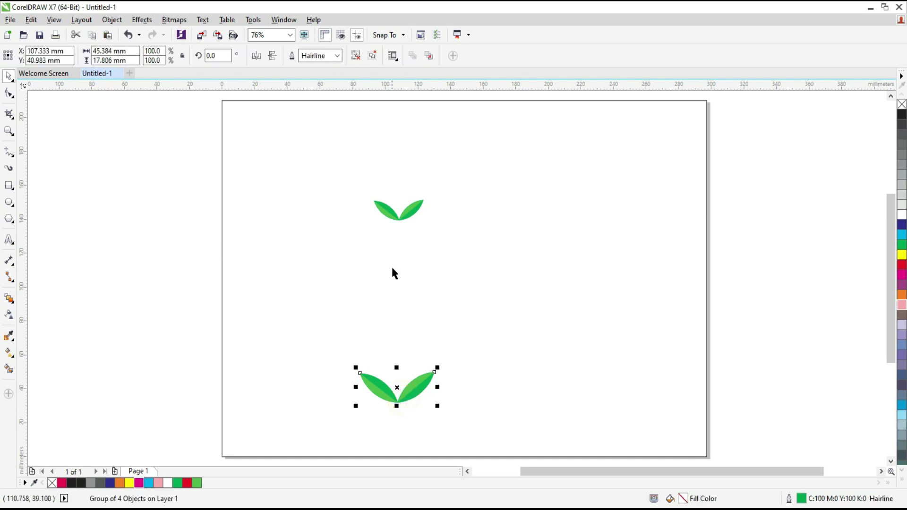
{"action": "left_click", "coordinate": [399, 226]}
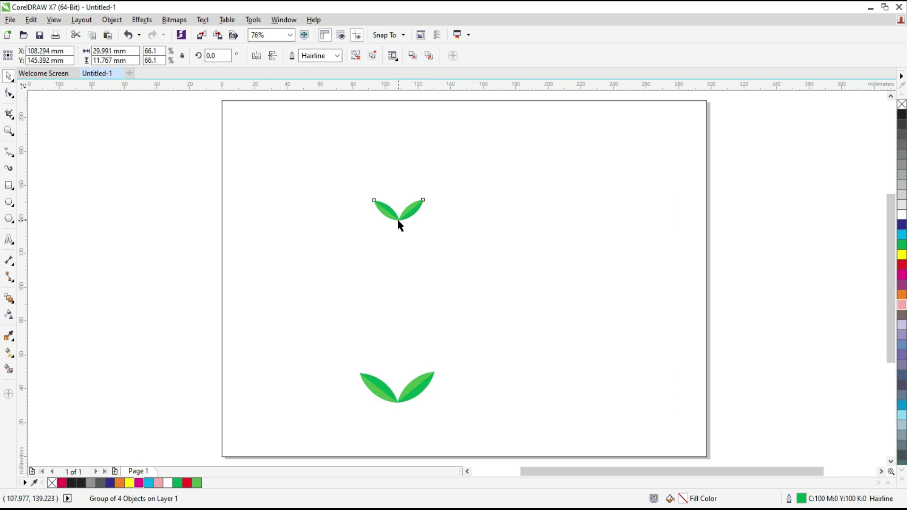
{"action": "left_click", "coordinate": [17, 300]}
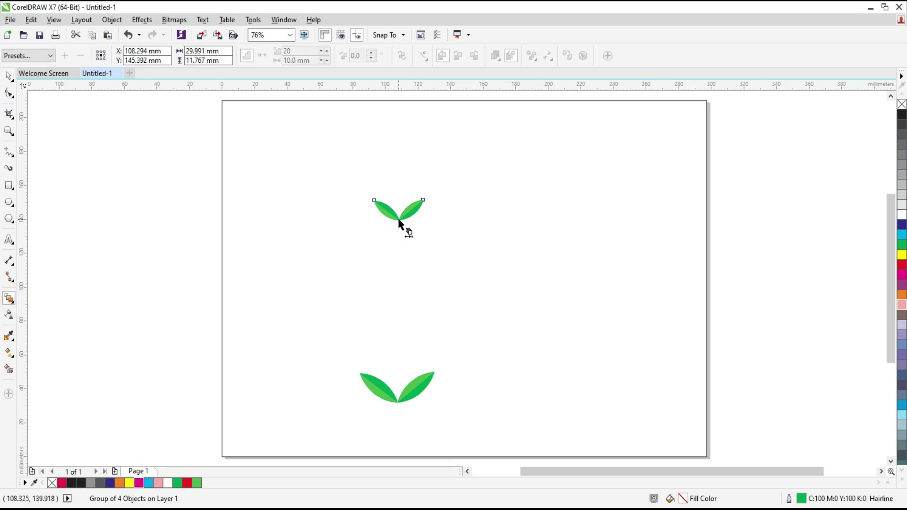
{"action": "left_click_drag", "start_coordinate": [396, 402], "coordinate": [399, 221]}
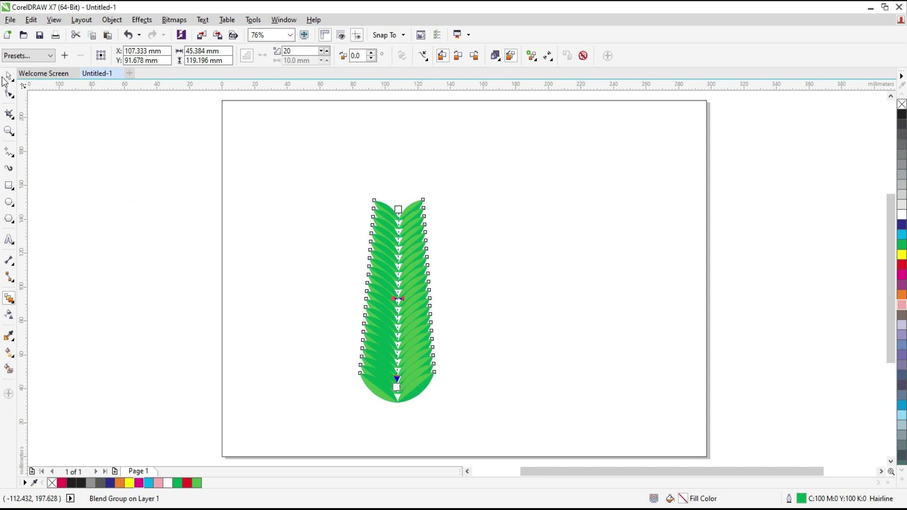
{"action": "double_click", "coordinate": [299, 50]}
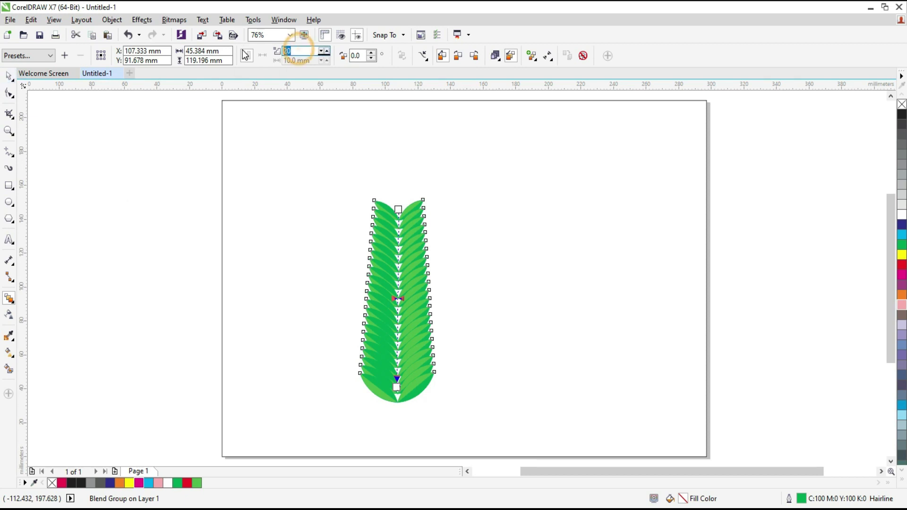
{"action": "type", "text": "1"}
{"action": "key", "text": "Return"}
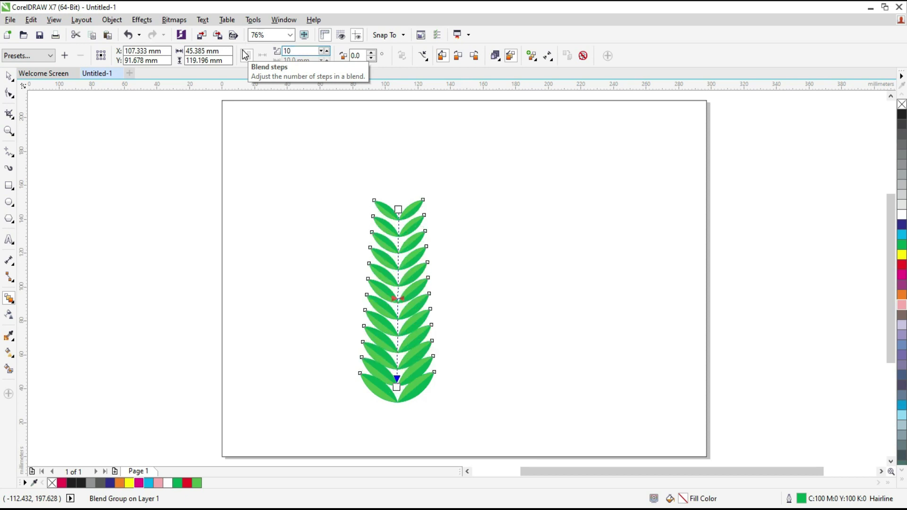
Move the leaf blend toward the page's left edge, leaving the middle of the page free
{"action": "left_click", "coordinate": [10, 77]}
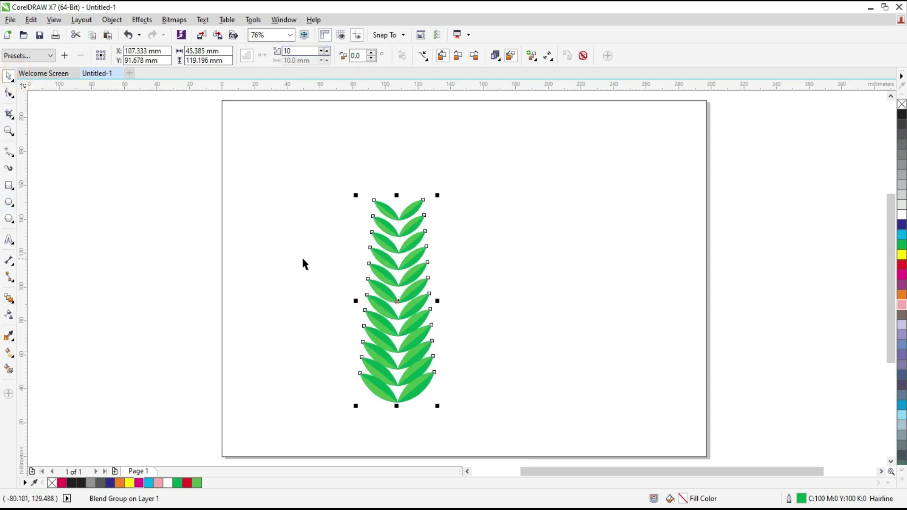
{"action": "left_click", "coordinate": [388, 300]}
{"action": "left_click_drag", "start_coordinate": [385, 300], "coordinate": [271, 289]}
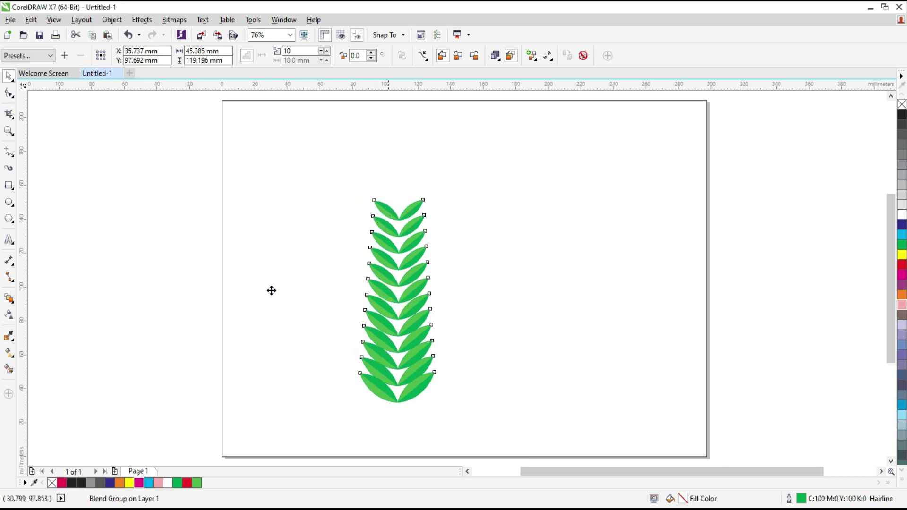
Draw an ellipse about 115 by 122 mm in the middle of the page and convert it to a 270° arc
{"action": "left_click", "coordinate": [9, 203]}
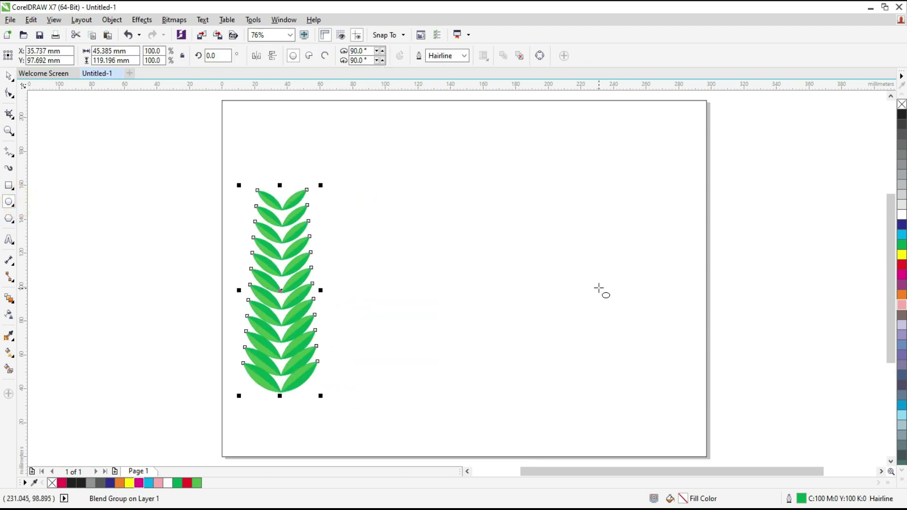
{"action": "left_click_drag", "start_coordinate": [481, 271], "coordinate": [570, 377]}
{"action": "key", "text": "space"}
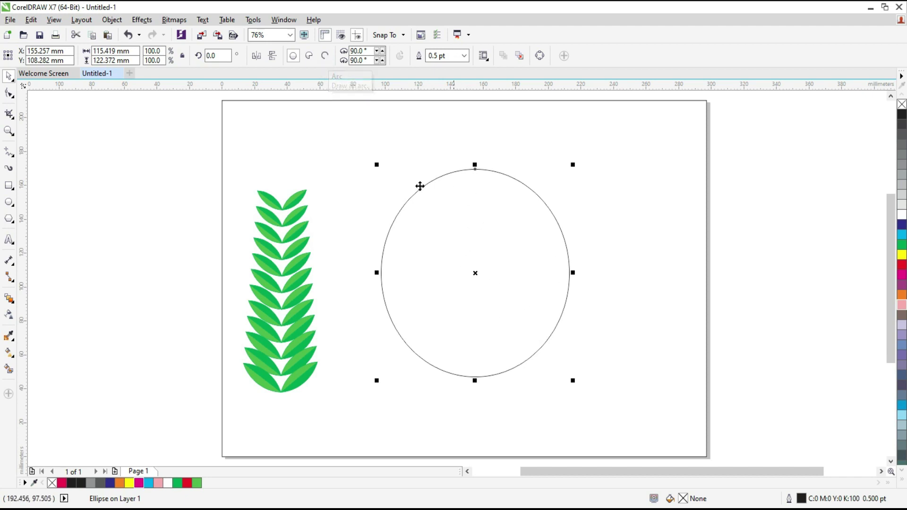
{"action": "left_click", "coordinate": [324, 56]}
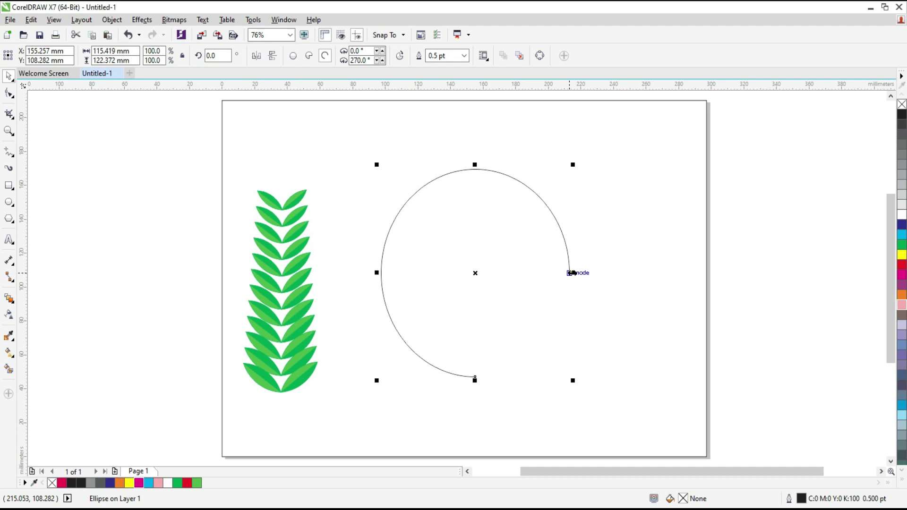
Rotate the arc about 135° so that its opening faces the page's upper edge
{"action": "left_click", "coordinate": [569, 255]}
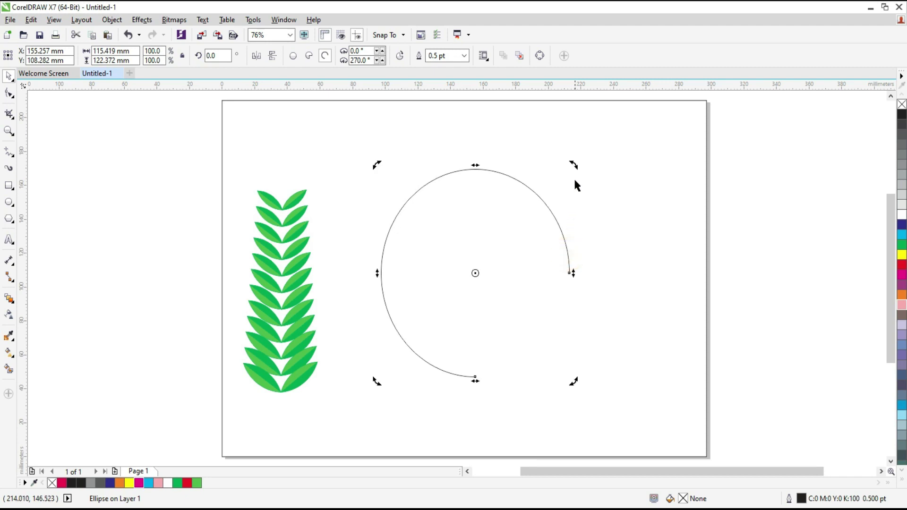
{"action": "left_click_drag", "start_coordinate": [572, 166], "coordinate": [393, 267]}
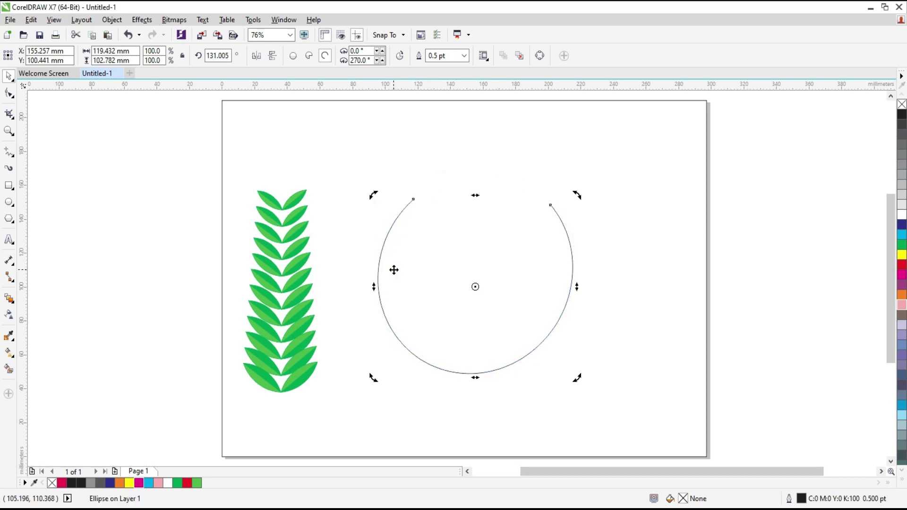
{"action": "left_click_drag", "start_coordinate": [371, 195], "coordinate": [367, 199]}
{"action": "left_click", "coordinate": [475, 163]}
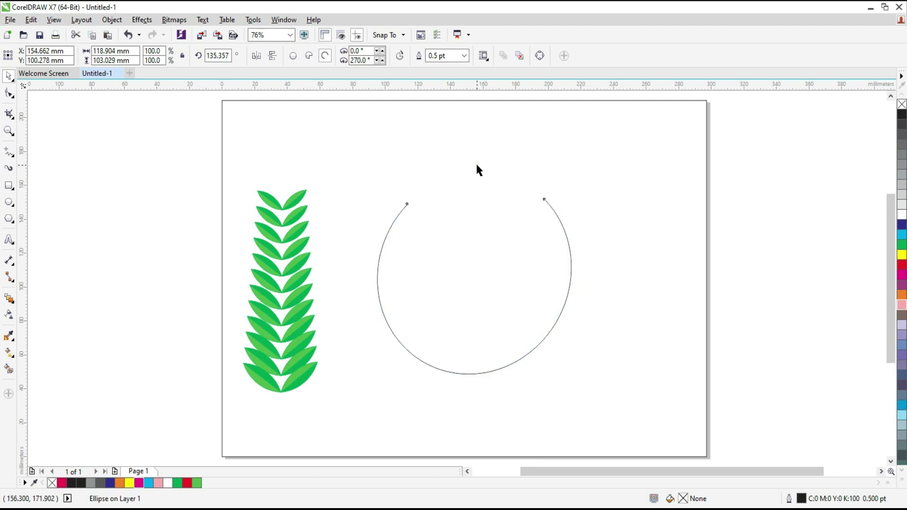
Attach the leaf blend to the arc as its new path
{"action": "left_click", "coordinate": [298, 248]}
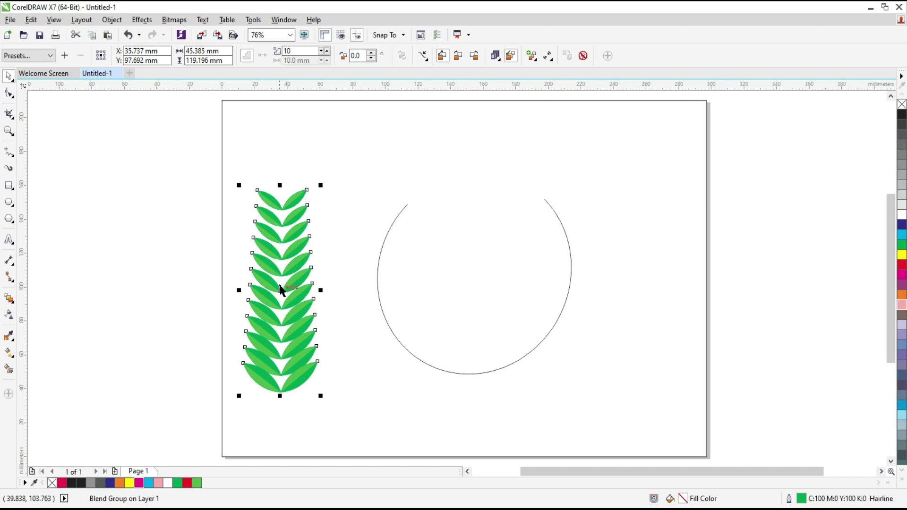
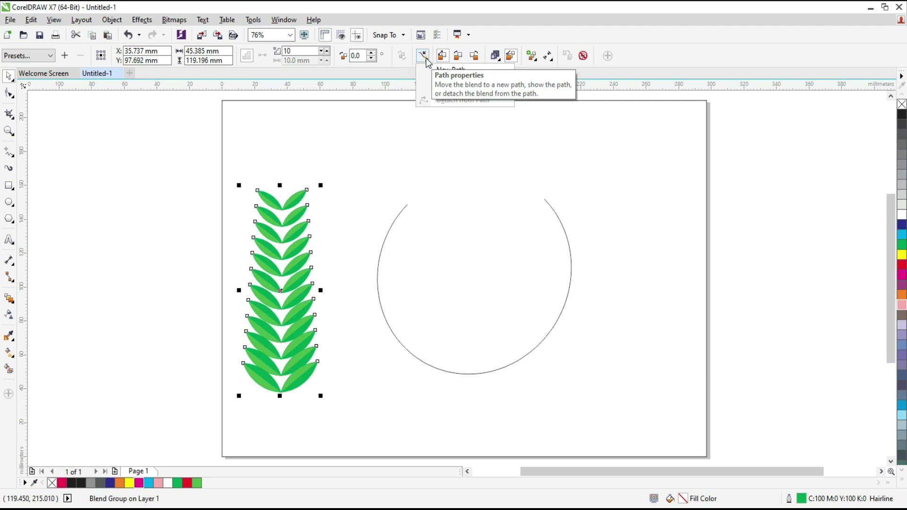
{"action": "left_click", "coordinate": [424, 57]}
{"action": "left_click", "coordinate": [424, 56]}
{"action": "left_click", "coordinate": [424, 56]}
{"action": "left_click", "coordinate": [424, 56]}
{"action": "left_click", "coordinate": [424, 56]}
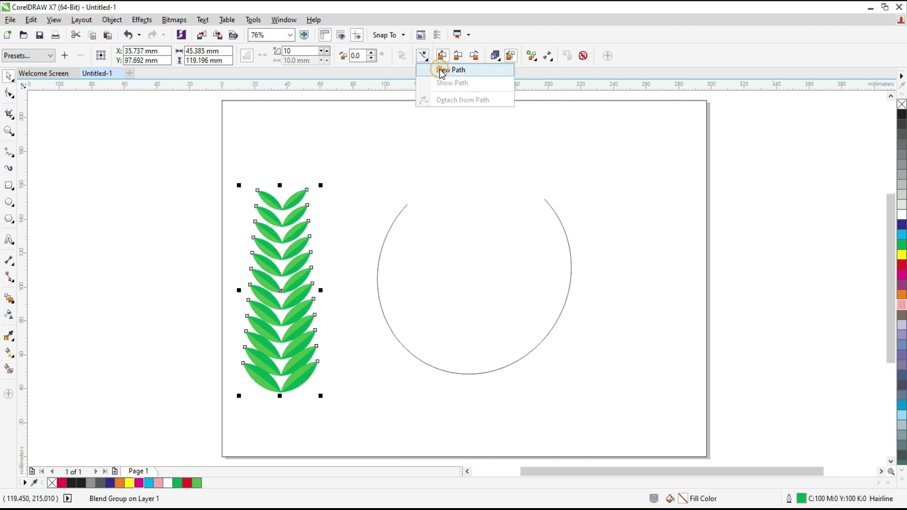
{"action": "left_click", "coordinate": [440, 69]}
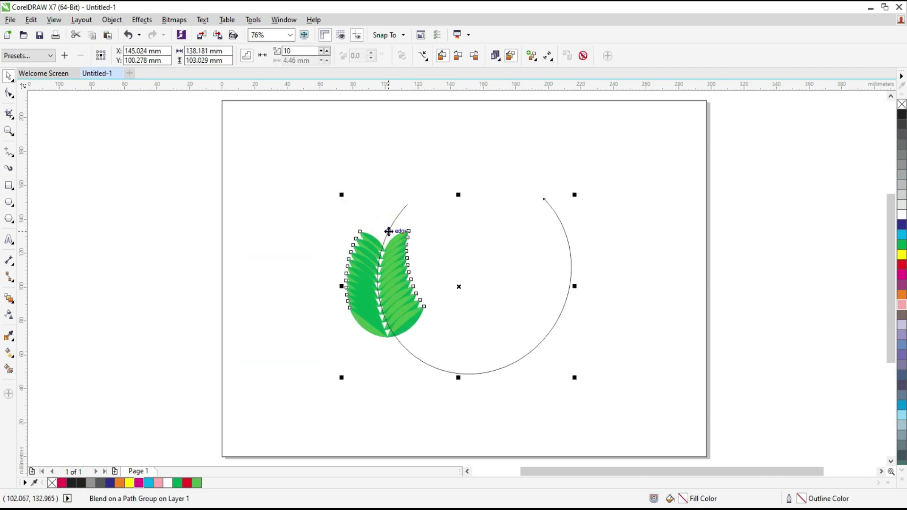
{"action": "left_click", "coordinate": [379, 369]}
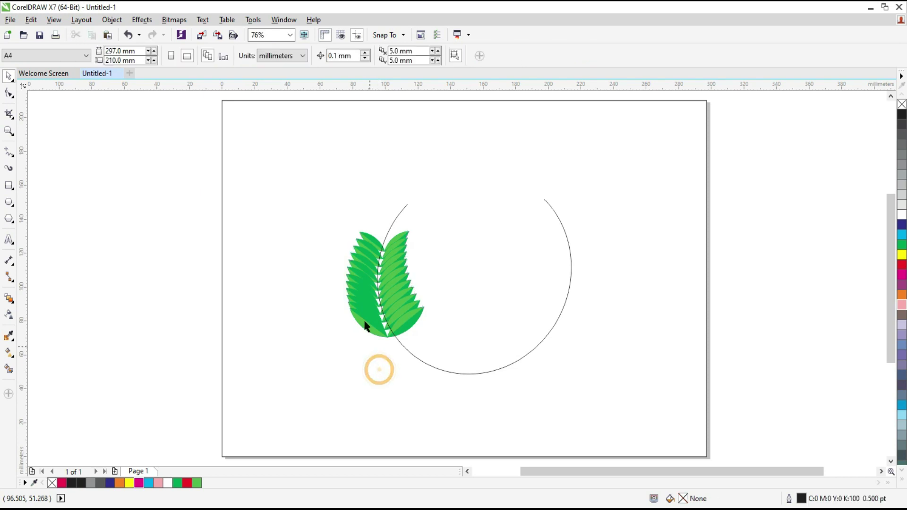
Spread the blend along the arc by moving the small leaf pair toward its upper end and the large pair toward its lowest point
{"action": "left_click", "coordinate": [373, 246]}
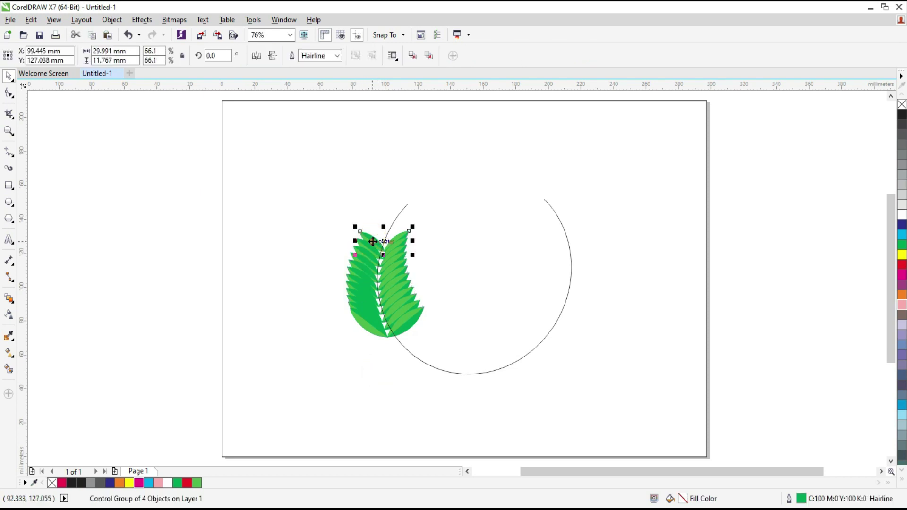
{"action": "left_click", "coordinate": [372, 328]}
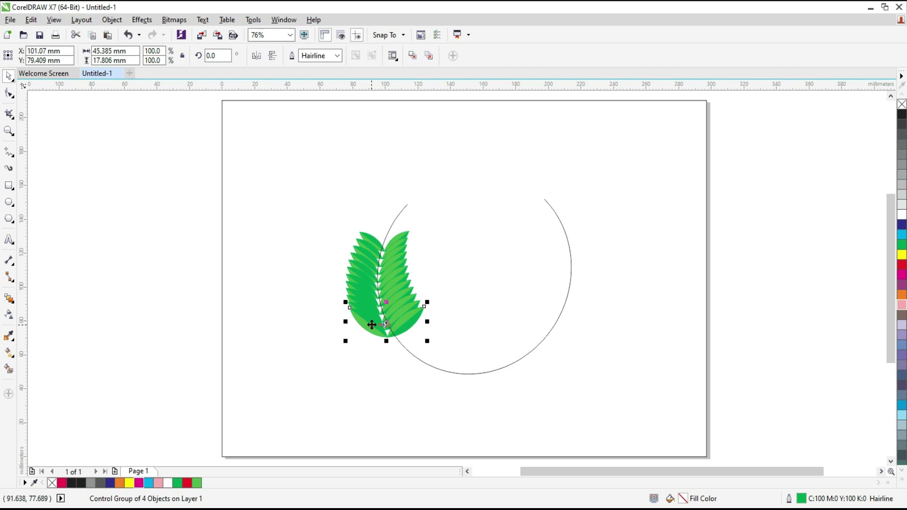
{"action": "left_click", "coordinate": [362, 241]}
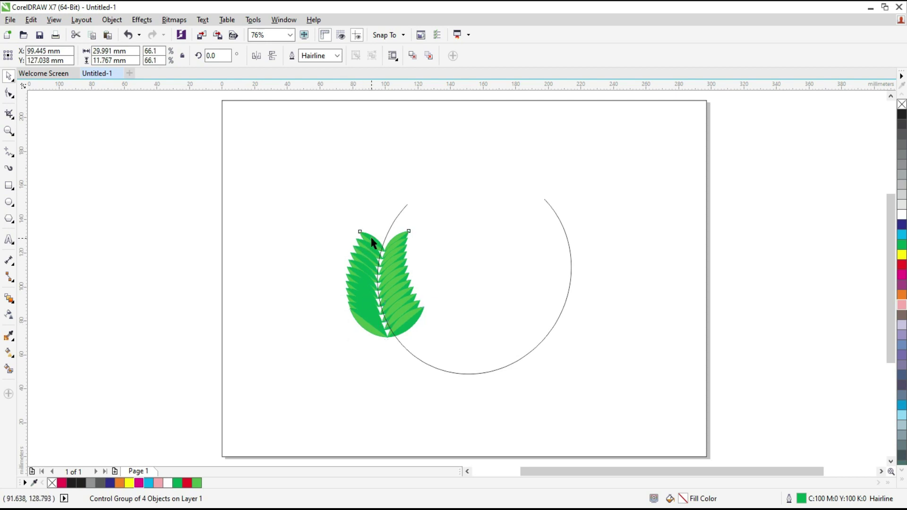
{"action": "key", "text": "z"}
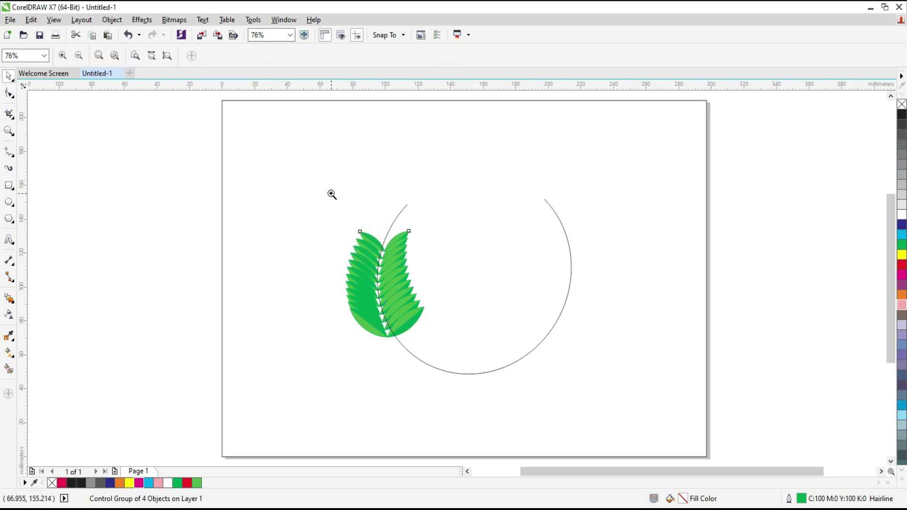
{"action": "left_click_drag", "start_coordinate": [317, 178], "coordinate": [571, 399]}
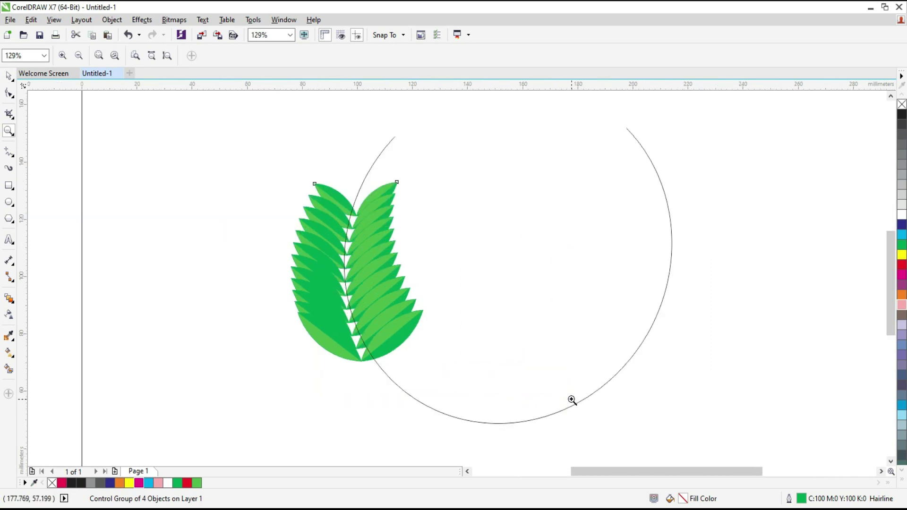
{"action": "key", "text": "space"}
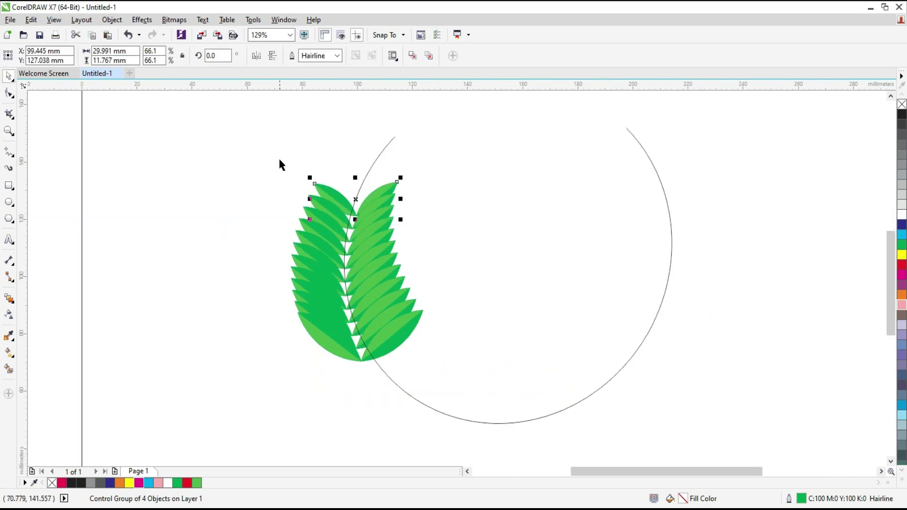
{"action": "left_click", "coordinate": [263, 209]}
{"action": "left_click", "coordinate": [335, 194]}
{"action": "left_click_drag", "start_coordinate": [335, 190], "coordinate": [359, 153]}
{"action": "left_click_drag", "start_coordinate": [337, 349], "coordinate": [438, 430]}
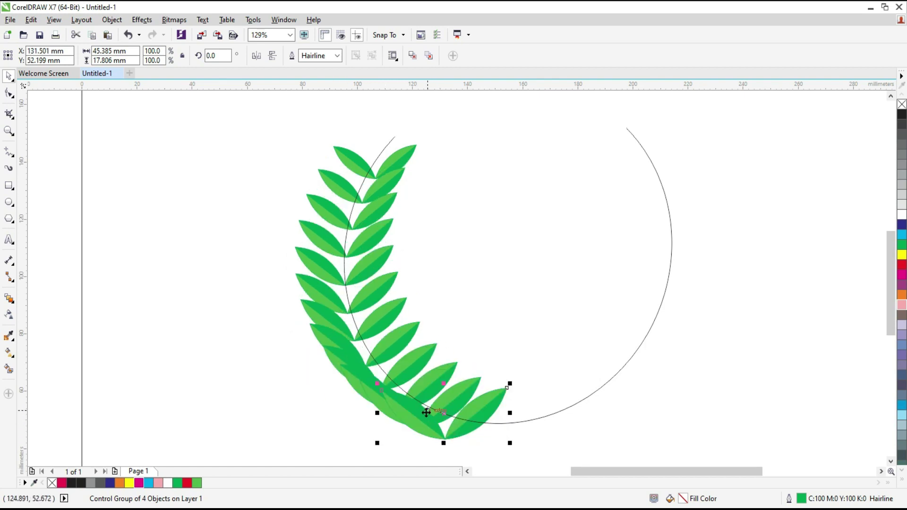
Rotate the large leaf pair at the blend's lower end by about 72° to follow the arc
{"action": "left_click", "coordinate": [423, 428]}
{"action": "left_click_drag", "start_coordinate": [510, 386], "coordinate": [441, 375]}
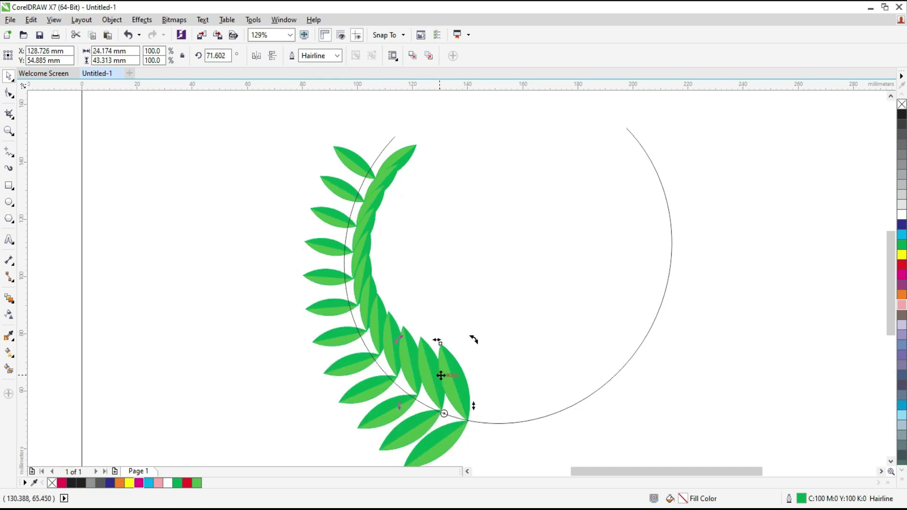
Rotate the small leaf pair at the blend's upper end to about 331° so it follows the arc
{"action": "left_click", "coordinate": [399, 159]}
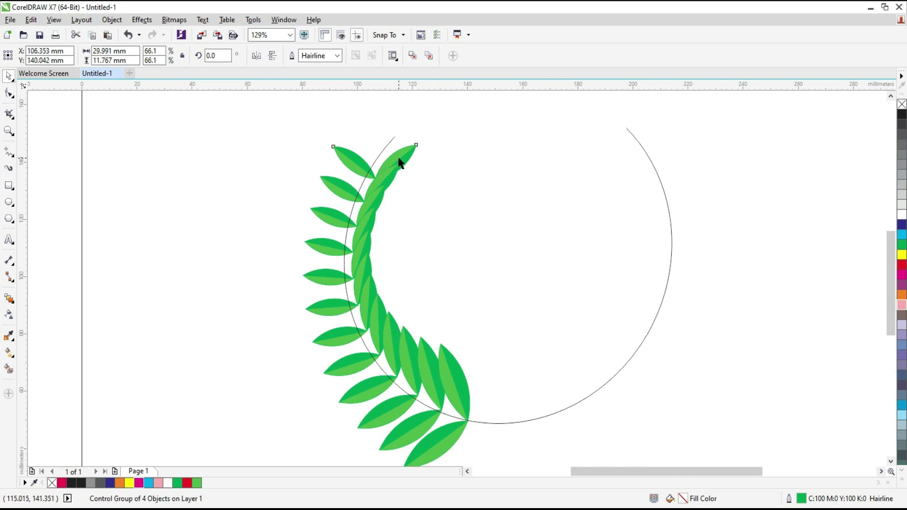
{"action": "left_click", "coordinate": [412, 149]}
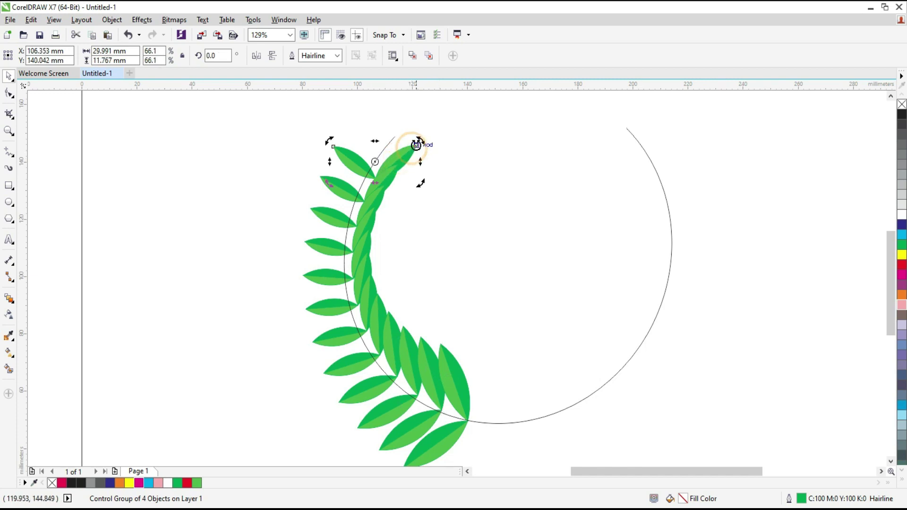
{"action": "left_click_drag", "start_coordinate": [419, 142], "coordinate": [419, 171]}
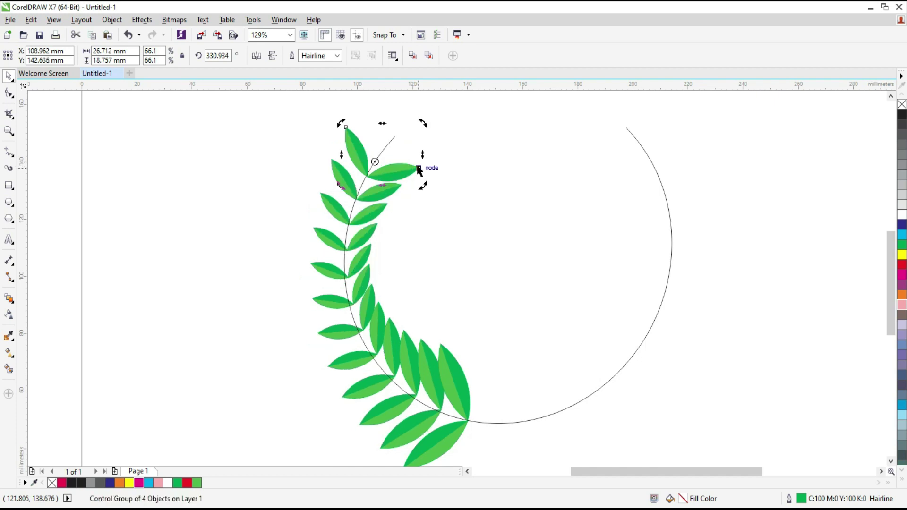
Rotate the large leaf pair at the blend's lower end to about 66°
{"action": "left_click", "coordinate": [452, 371]}
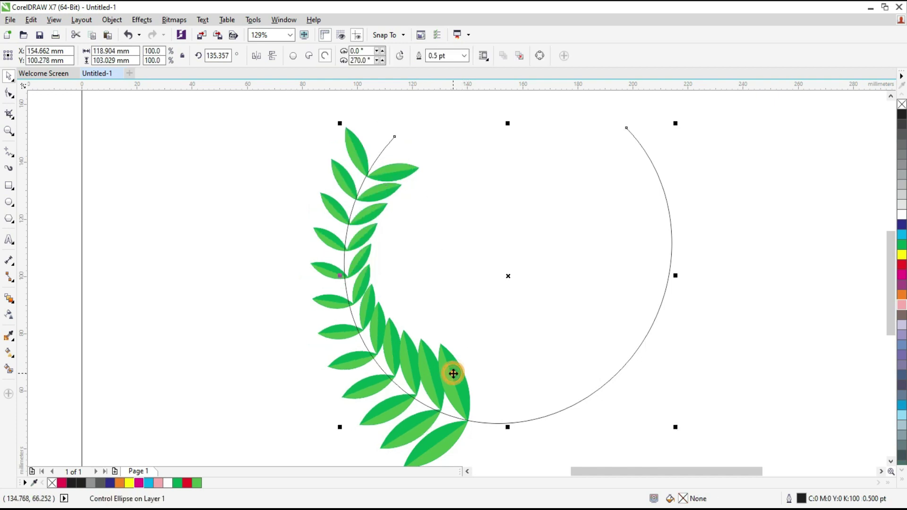
{"action": "left_click", "coordinate": [266, 290]}
{"action": "left_click", "coordinate": [449, 441]}
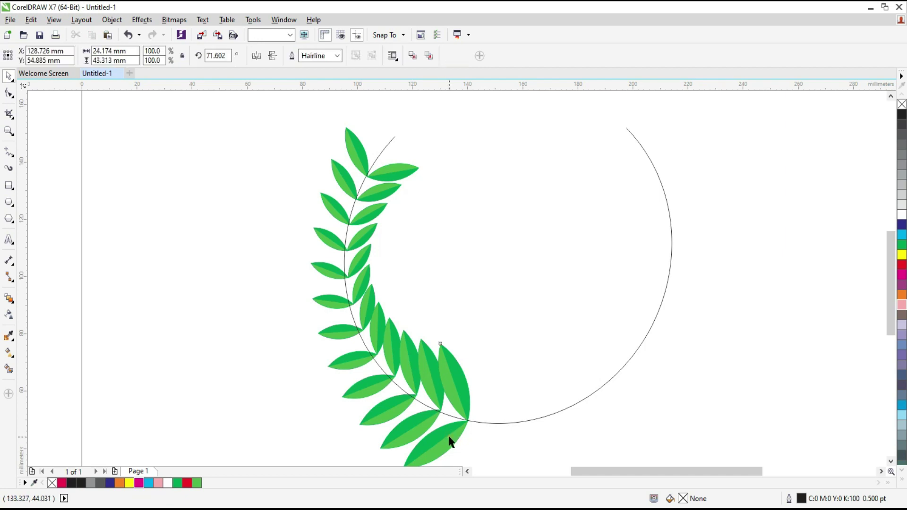
{"action": "left_click", "coordinate": [441, 439]}
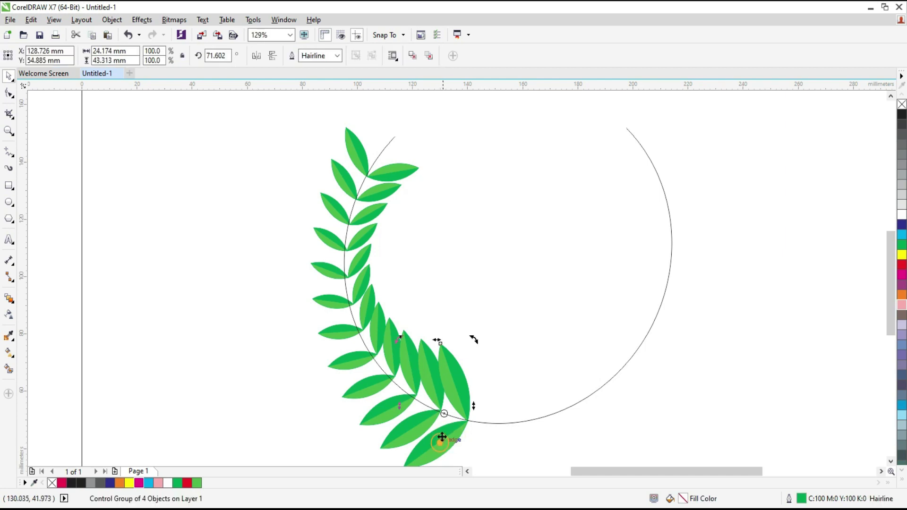
{"action": "left_click_drag", "start_coordinate": [473, 340], "coordinate": [477, 351]}
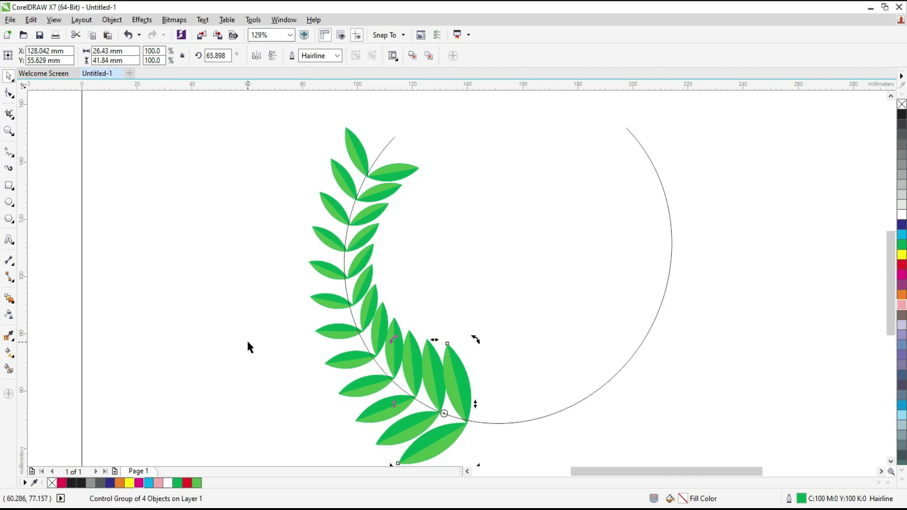
{"action": "left_click", "coordinate": [136, 373]}
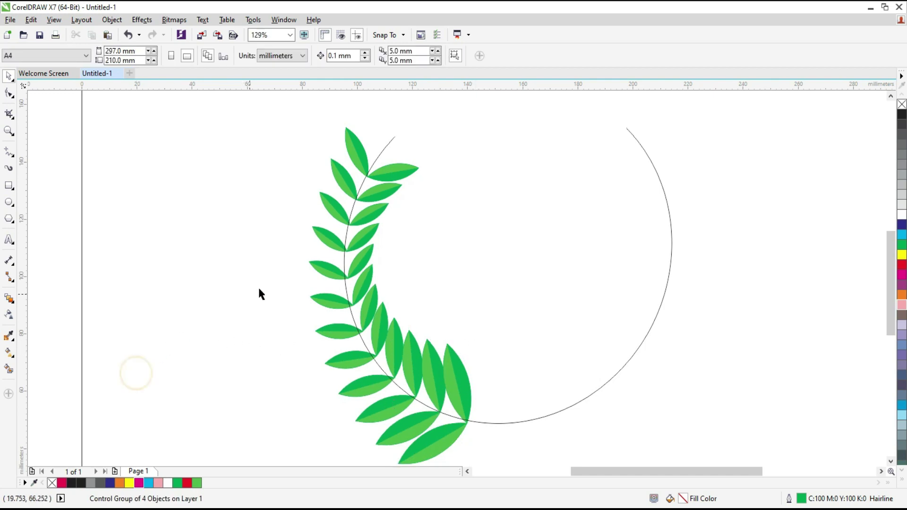
Reduce the leaf blend on the arc to 7 steps
{"action": "left_click", "coordinate": [318, 269]}
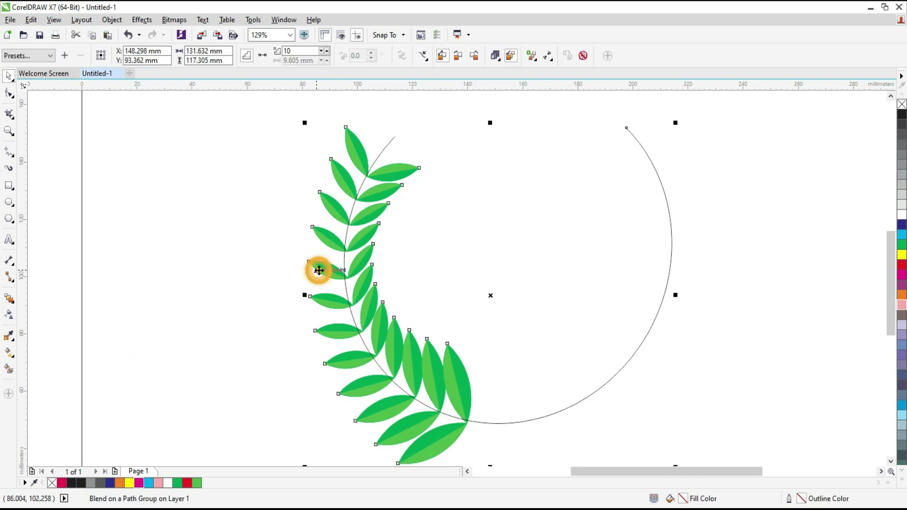
{"action": "left_click", "coordinate": [324, 55]}
{"action": "left_click", "coordinate": [324, 55]}
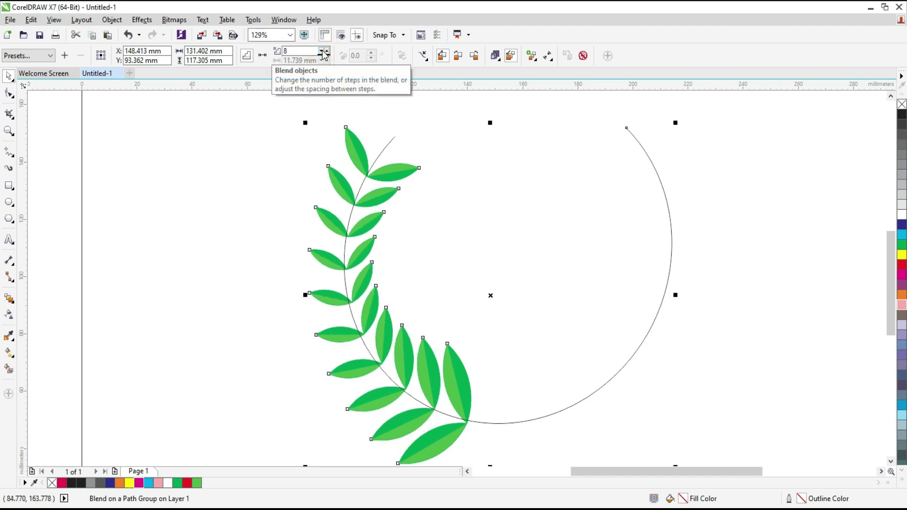
{"action": "left_click", "coordinate": [255, 235]}
Scale the small leaf pair at the upper end to about 45% and rotate it slightly clockwise
{"action": "left_click", "coordinate": [356, 151]}
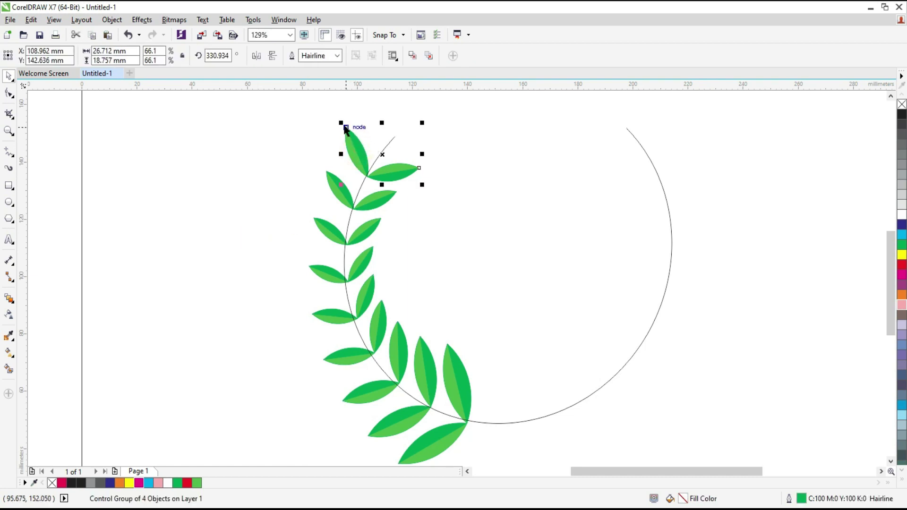
{"action": "left_click", "coordinate": [346, 126]}
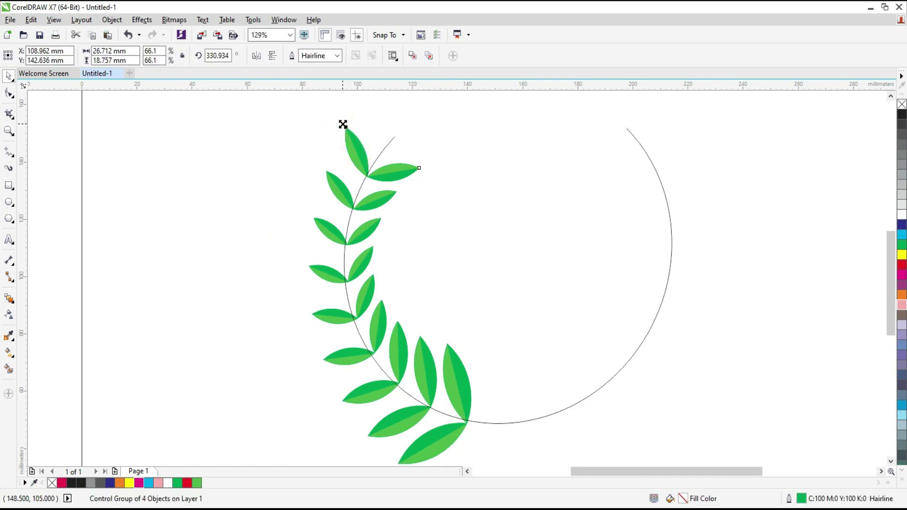
{"action": "left_click_drag", "start_coordinate": [343, 125], "coordinate": [348, 135]}
{"action": "left_click", "coordinate": [396, 170]}
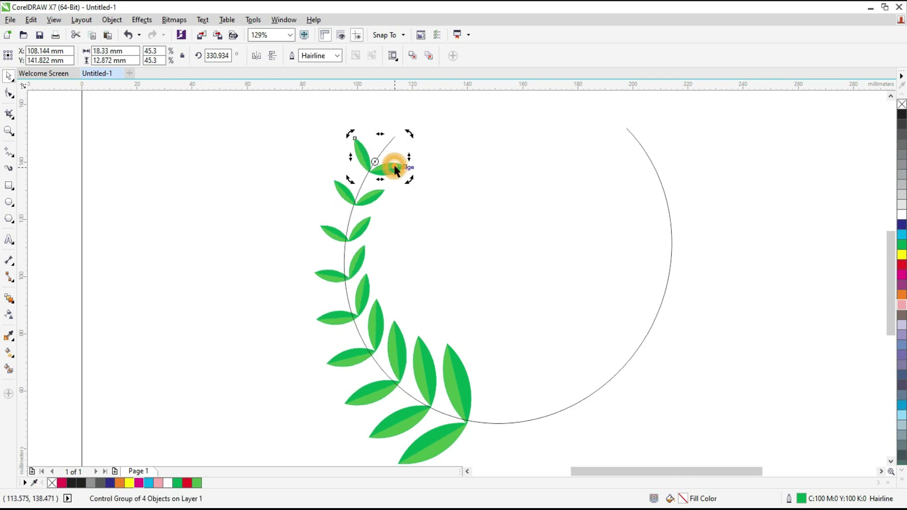
{"action": "left_click_drag", "start_coordinate": [409, 179], "coordinate": [409, 184]}
Scale the large leaf pair at the arc's lower end to about 72%
{"action": "left_click", "coordinate": [463, 393]}
{"action": "left_click", "coordinate": [455, 379]}
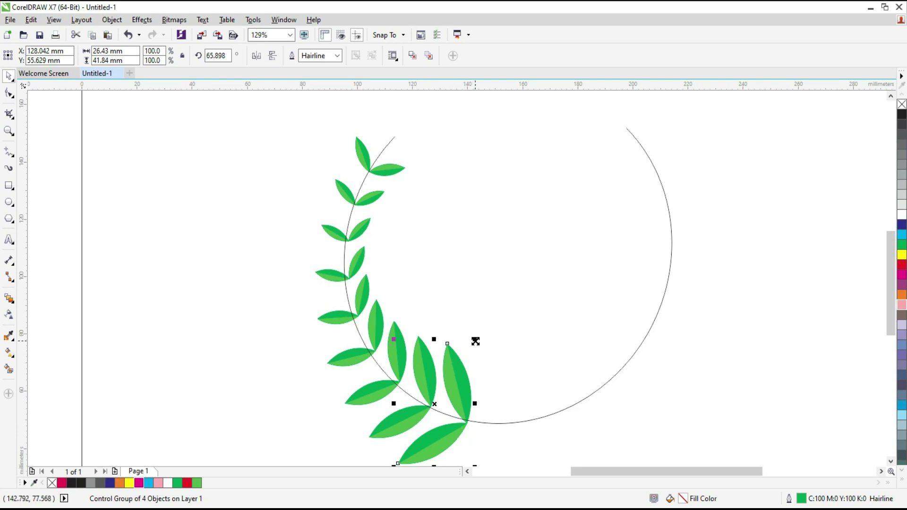
{"action": "left_click_drag", "start_coordinate": [474, 339], "coordinate": [469, 360]}
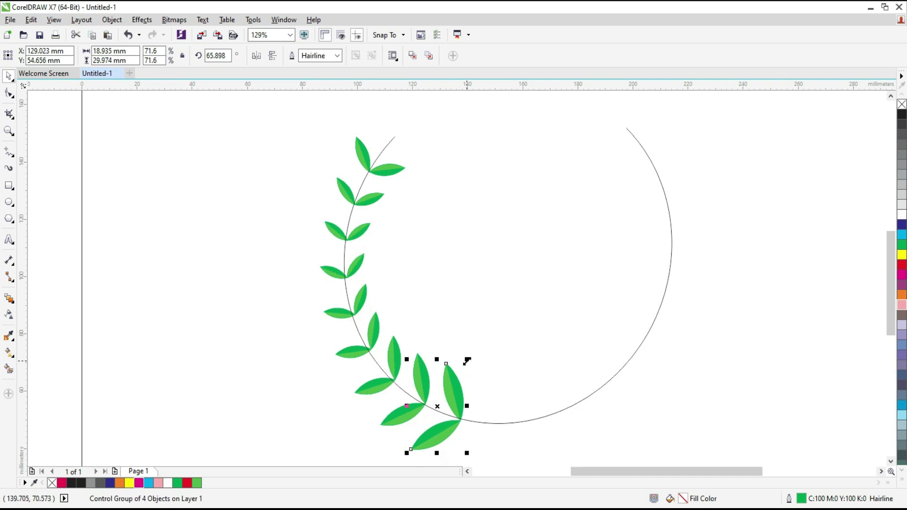
{"action": "left_click", "coordinate": [269, 219]}
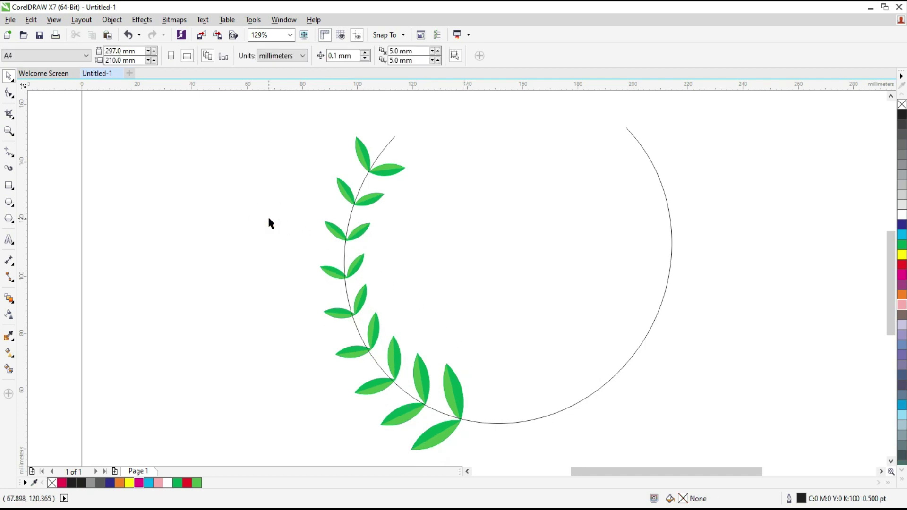
Adjust the blend's linked object and color acceleration slightly so the in-between leaf pairs shift toward the arc's upper end
{"action": "left_click", "coordinate": [359, 208]}
{"action": "left_click", "coordinate": [245, 197]}
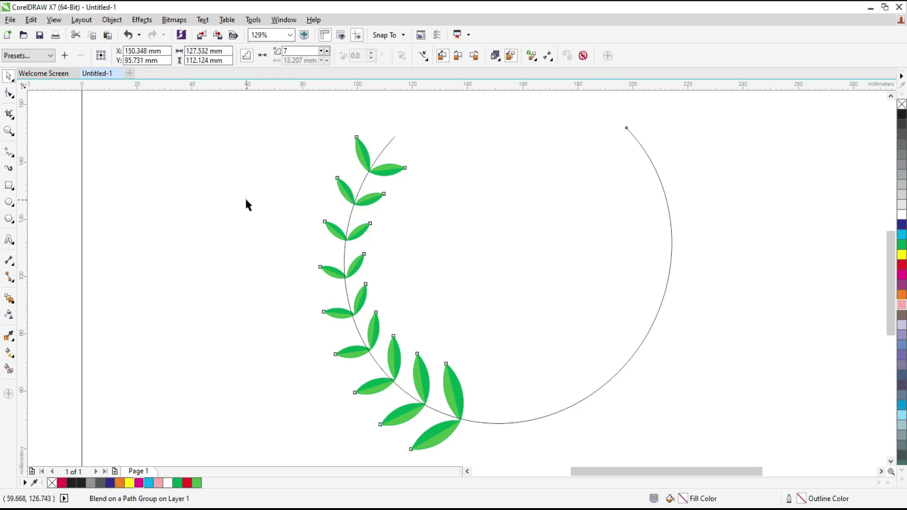
{"action": "left_click", "coordinate": [348, 200]}
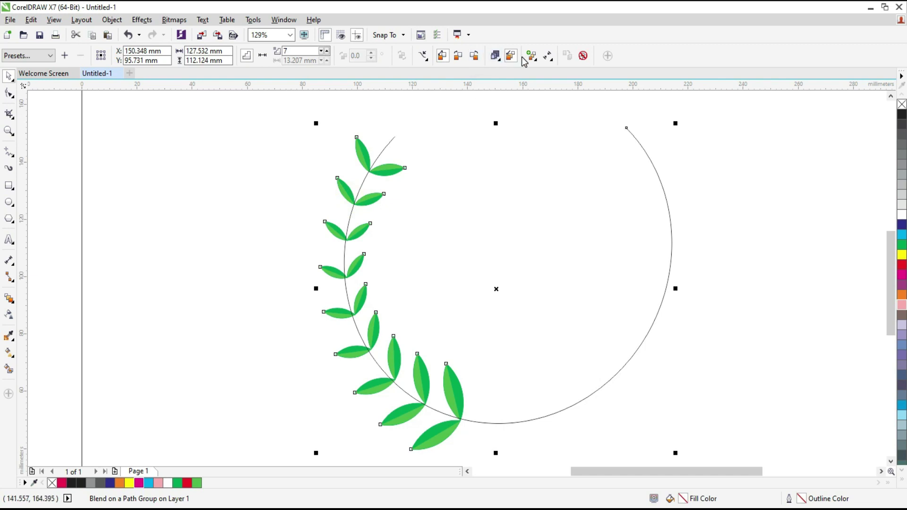
{"action": "left_click", "coordinate": [535, 60]}
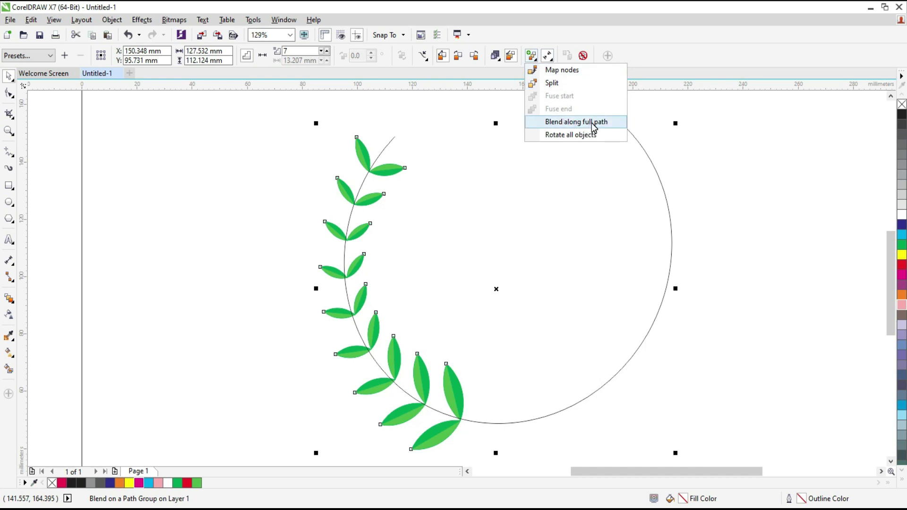
{"action": "left_click", "coordinate": [497, 59]}
{"action": "left_click", "coordinate": [497, 58]}
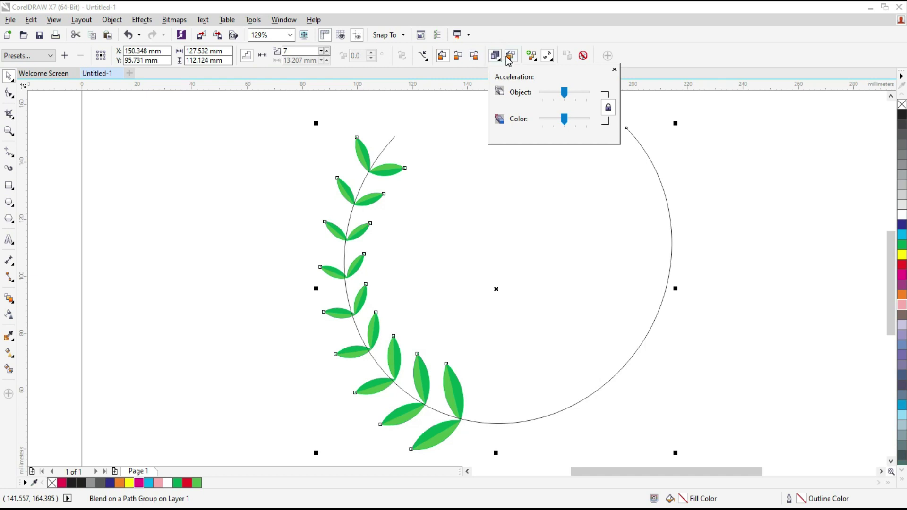
{"action": "left_click", "coordinate": [509, 60]}
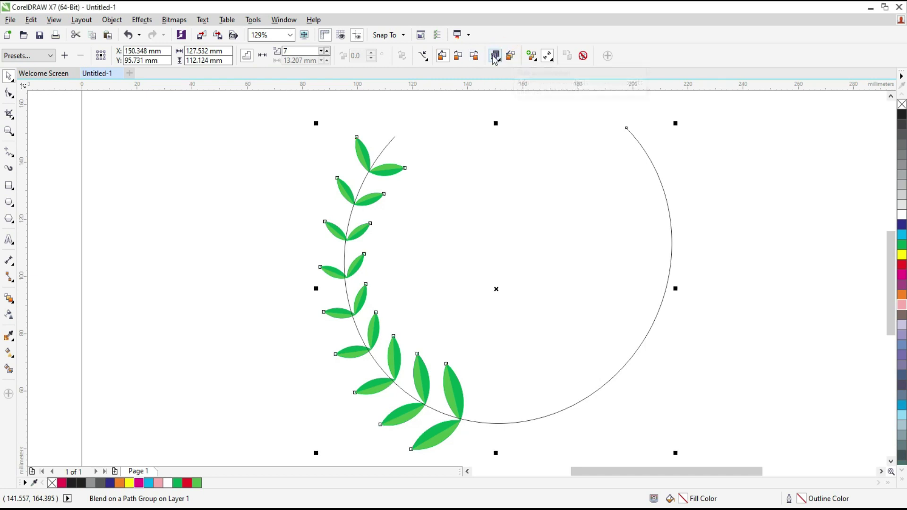
{"action": "left_click", "coordinate": [494, 57]}
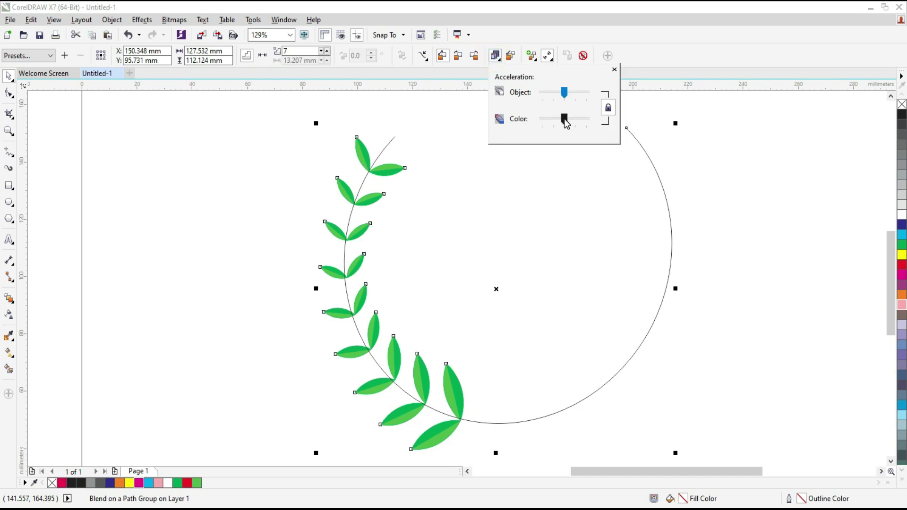
{"action": "left_click_drag", "start_coordinate": [574, 118], "coordinate": [565, 121]}
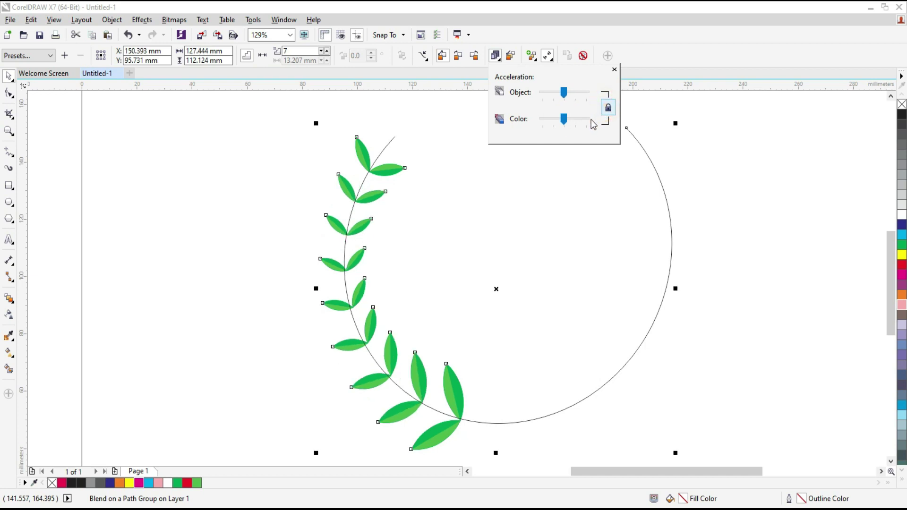
{"action": "left_click_drag", "start_coordinate": [565, 119], "coordinate": [566, 96]}
{"action": "left_click", "coordinate": [615, 69]}
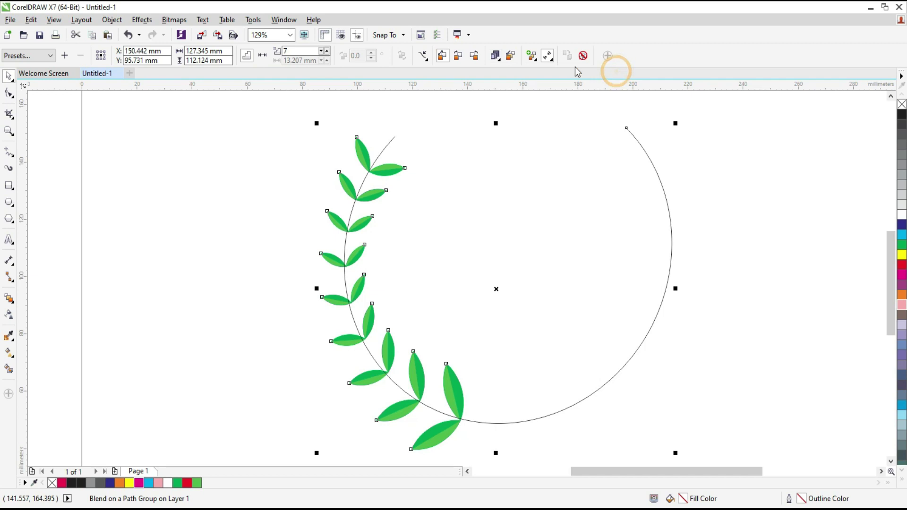
Try the clockwise and counterclockwise color blends on the leaves, and return the blend to direct color
{"action": "left_click", "coordinate": [460, 60]}
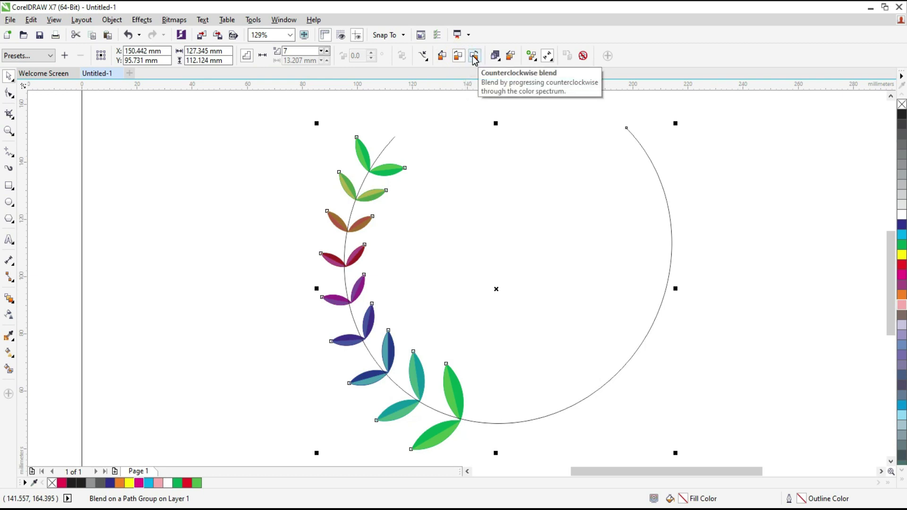
{"action": "left_click", "coordinate": [474, 57]}
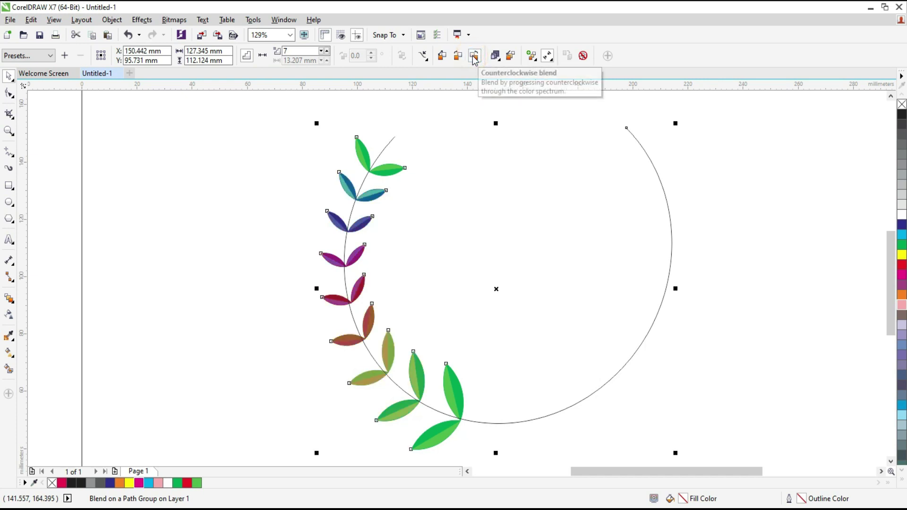
{"action": "left_click", "coordinate": [442, 57]}
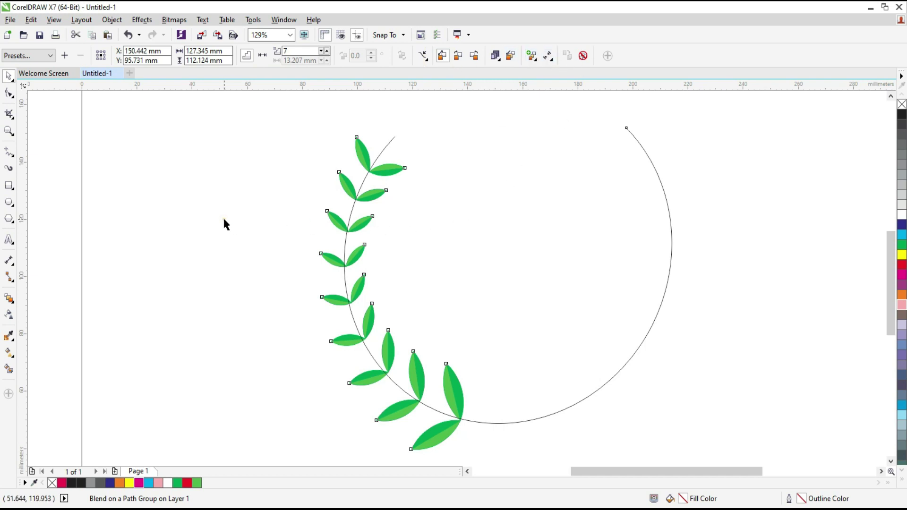
{"action": "left_click", "coordinate": [246, 231]}
Set the number of steps in the leaf blend to 9
{"action": "left_click", "coordinate": [346, 254]}
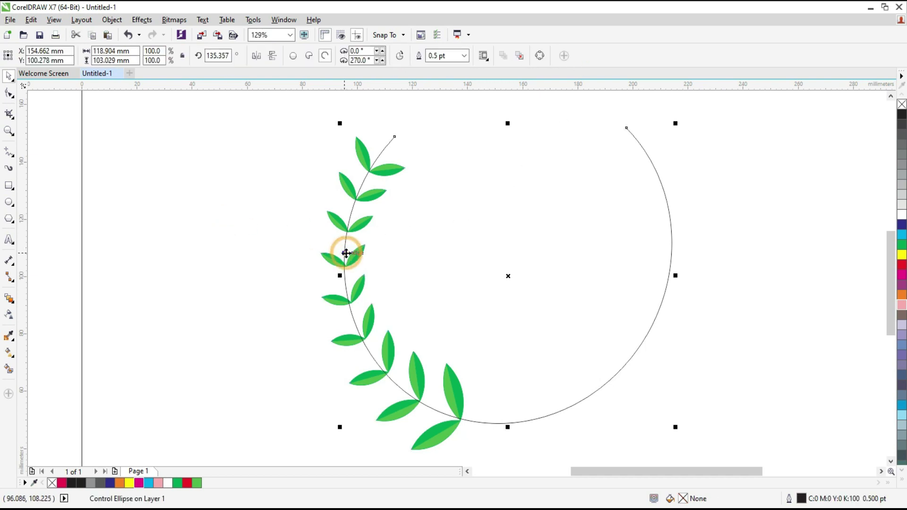
{"action": "left_click", "coordinate": [332, 260]}
{"action": "left_click", "coordinate": [300, 51]}
{"action": "type", "text": "9"}
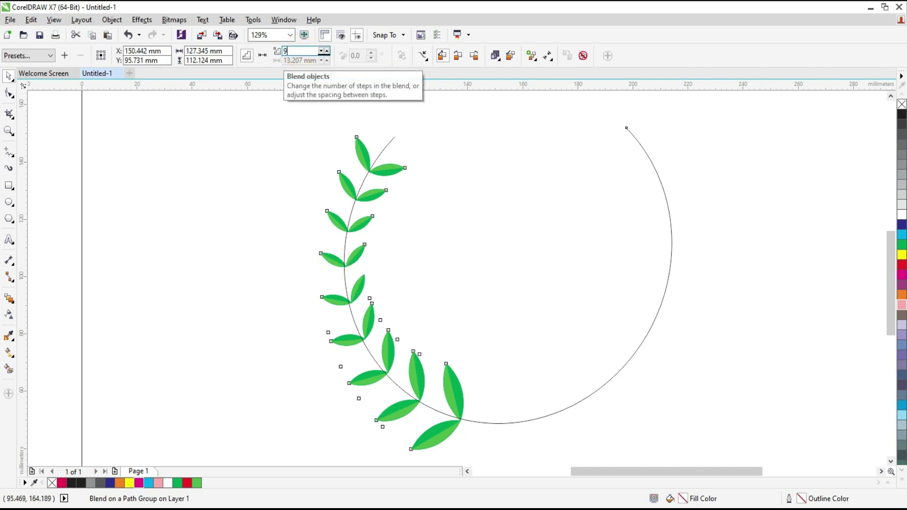
{"action": "key", "text": "Return"}
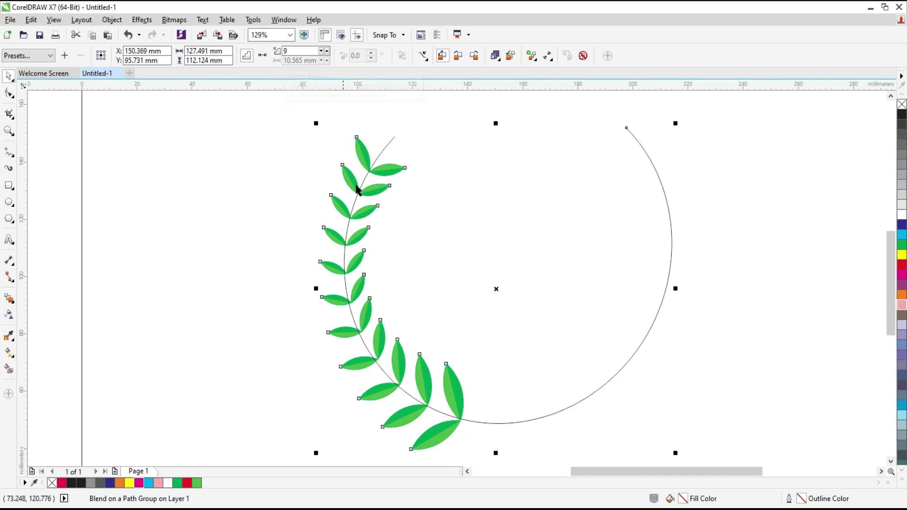
Create a horizontally mirrored copy of the leaf blend and overlay it on the original to form the wreath's other half
{"action": "left_click", "coordinate": [338, 302]}
{"action": "key", "text": "shift+F4"}
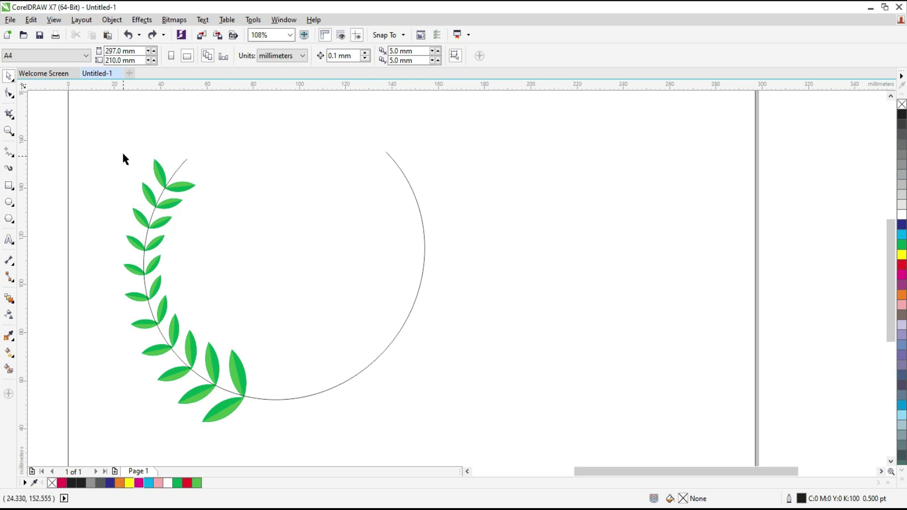
{"action": "left_click_drag", "start_coordinate": [108, 129], "coordinate": [456, 438]}
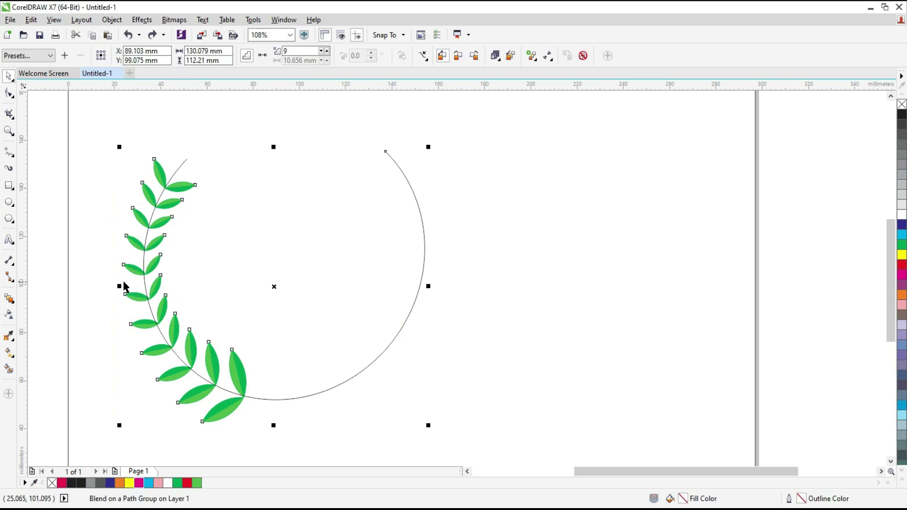
{"action": "left_click_drag", "start_coordinate": [118, 287], "coordinate": [478, 275]}
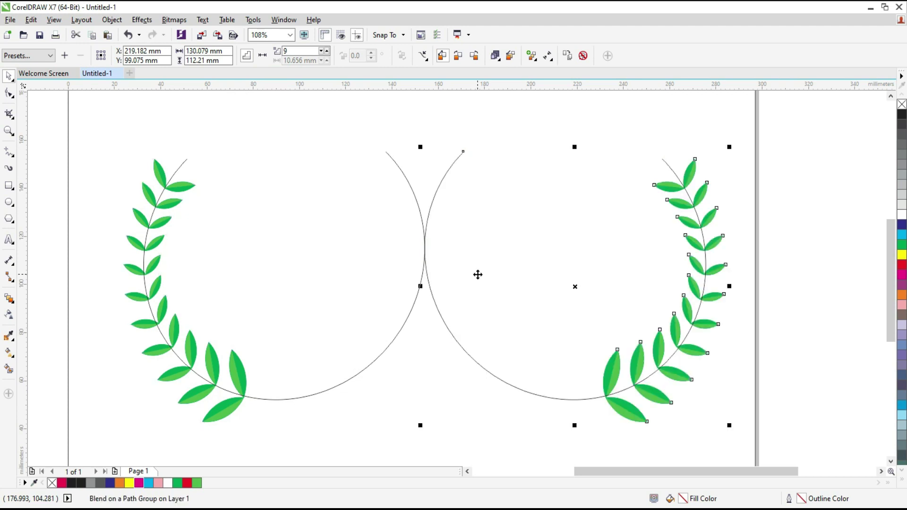
{"action": "left_click_drag", "start_coordinate": [579, 283], "coordinate": [299, 278]}
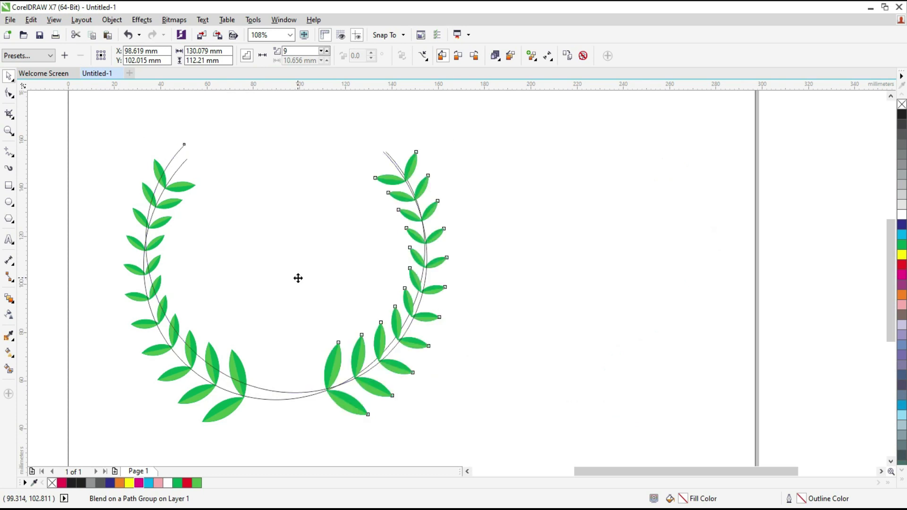
Remove the outline from both leaf blends so the arc paths no longer show
{"action": "left_click", "coordinate": [76, 125]}
{"action": "left_click_drag", "start_coordinate": [53, 114], "coordinate": [544, 441]}
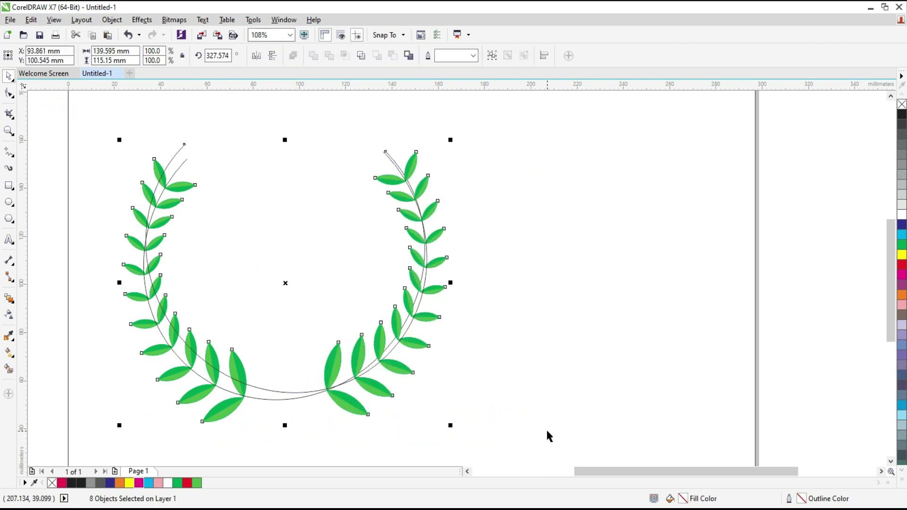
{"action": "right_click", "coordinate": [901, 105]}
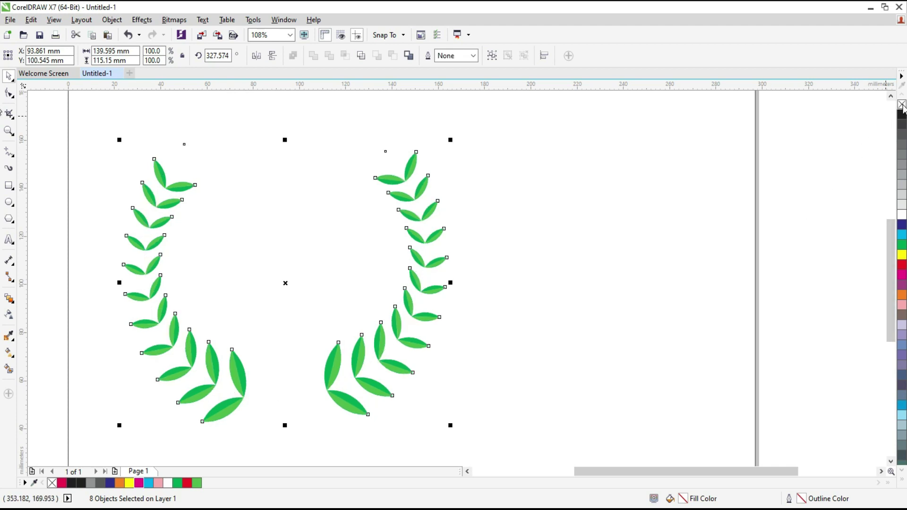
{"action": "left_click", "coordinate": [524, 332]}
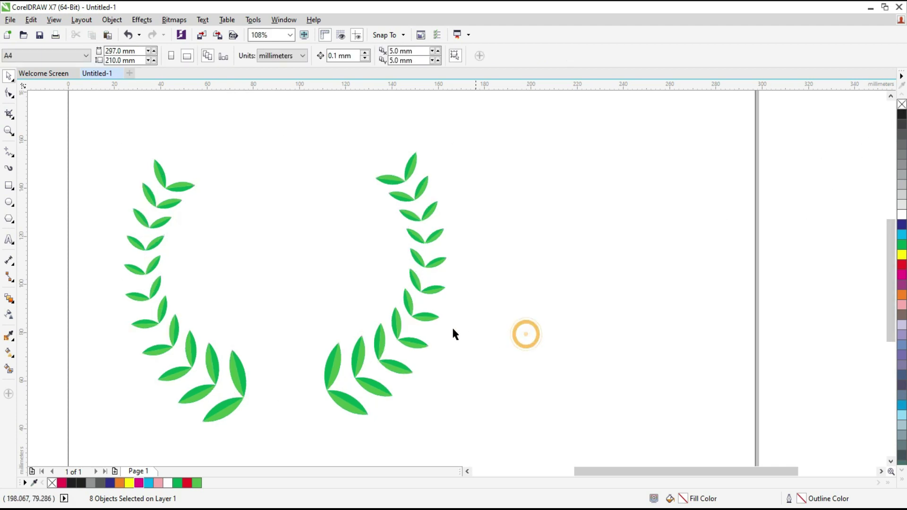
{"action": "left_click", "coordinate": [405, 340]}
{"action": "left_click_drag", "start_coordinate": [405, 324], "coordinate": [393, 330]}
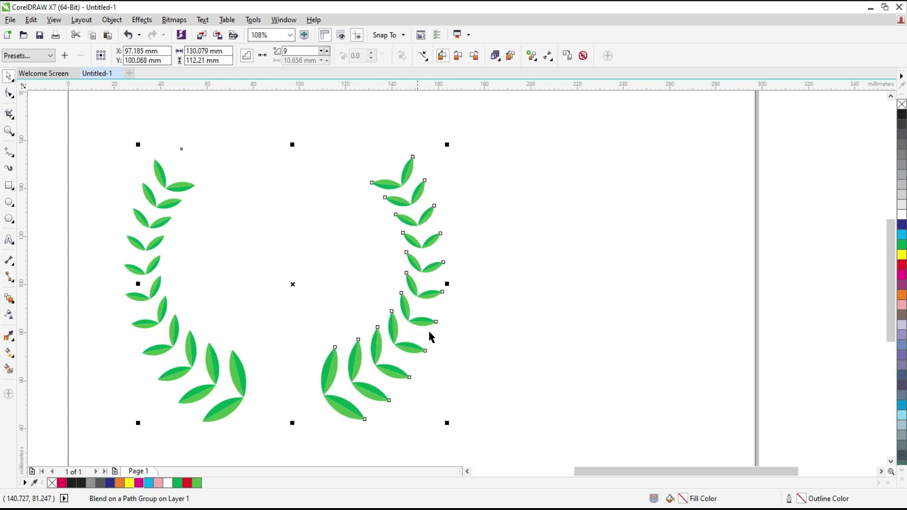
{"action": "left_click", "coordinate": [487, 329]}
{"action": "left_click_drag", "start_coordinate": [113, 141], "coordinate": [512, 422]}
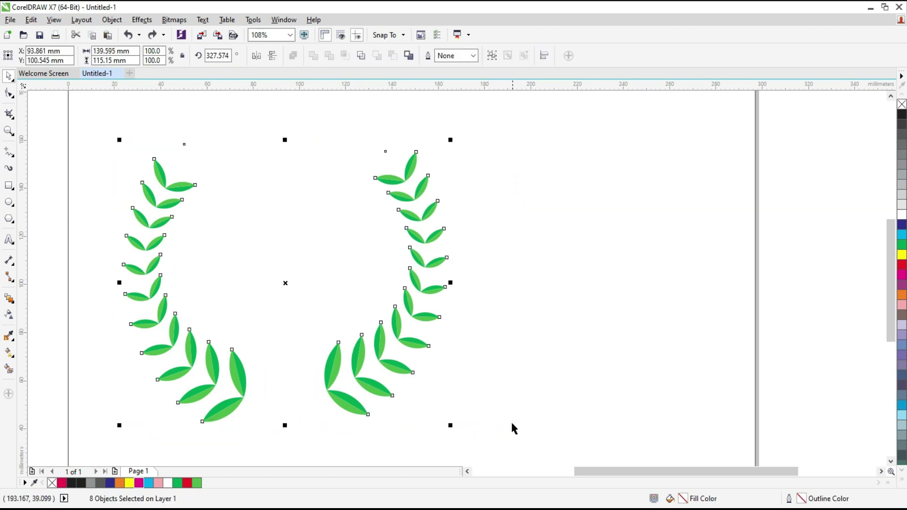
{"action": "left_click", "coordinate": [508, 178]}
Apply a clockwise color blend to the wreath's right half and a counterclockwise color blend to its left half
{"action": "left_click", "coordinate": [411, 167]}
{"action": "left_click", "coordinate": [415, 191]}
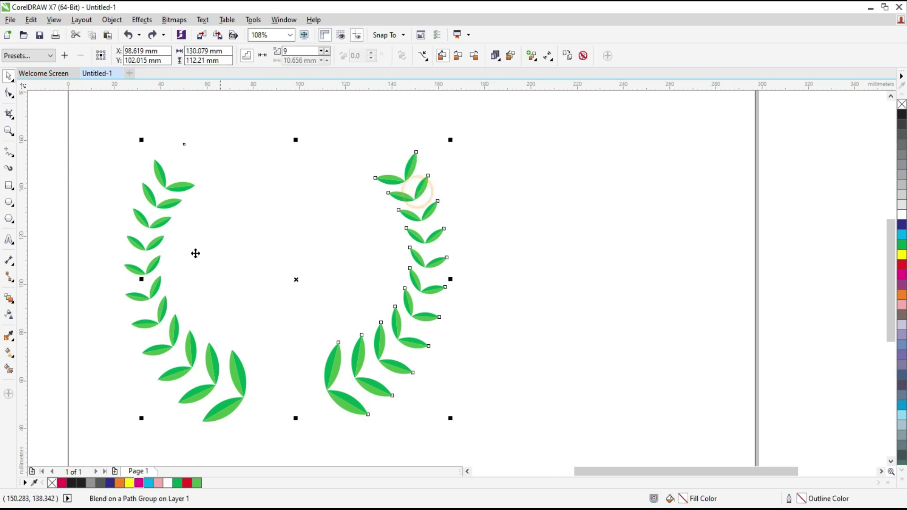
{"action": "left_click", "coordinate": [460, 56]}
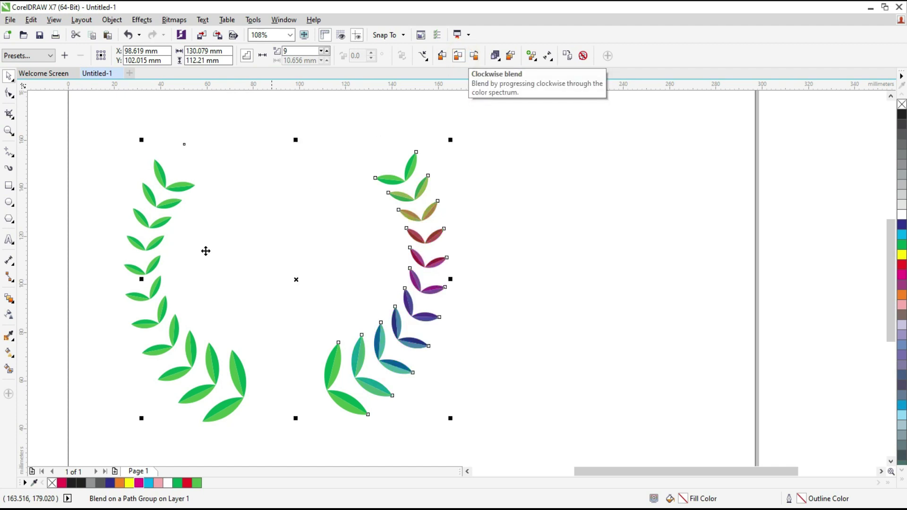
{"action": "left_click", "coordinate": [154, 268]}
{"action": "left_click", "coordinate": [154, 267]}
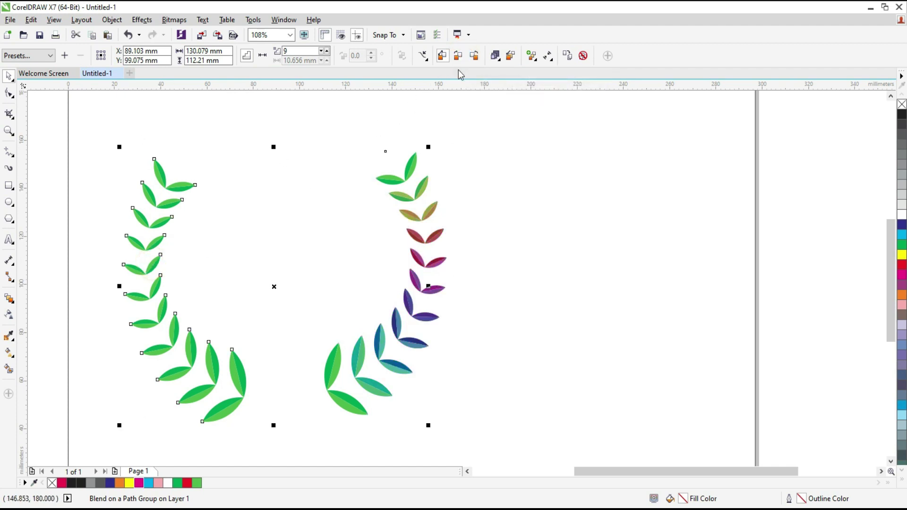
{"action": "left_click", "coordinate": [476, 56]}
{"action": "left_click", "coordinate": [516, 225]}
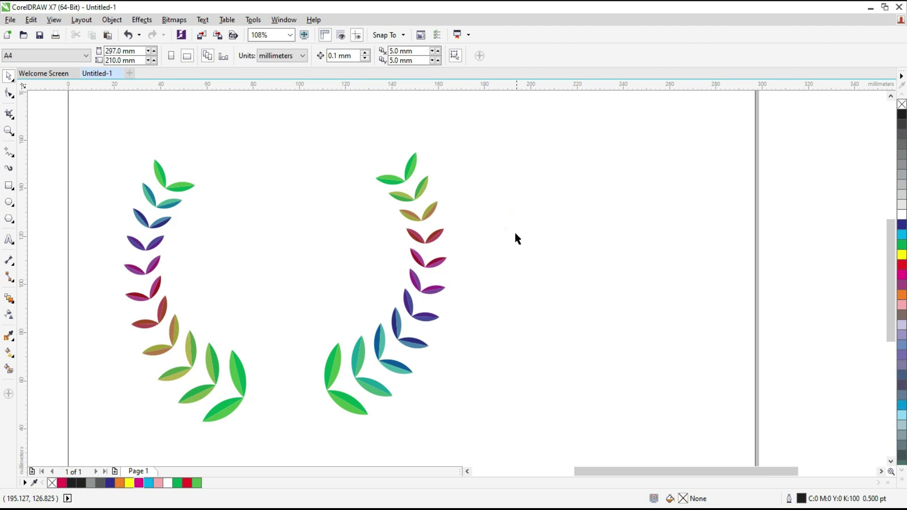
Enlarge both wreath halves together to about 199 by 164 mm and move them to the middle of the page
{"action": "left_click_drag", "start_coordinate": [103, 143], "coordinate": [534, 441]}
{"action": "scroll", "coordinate": [530, 425], "scroll_direction": "down", "scroll_amount": 2}
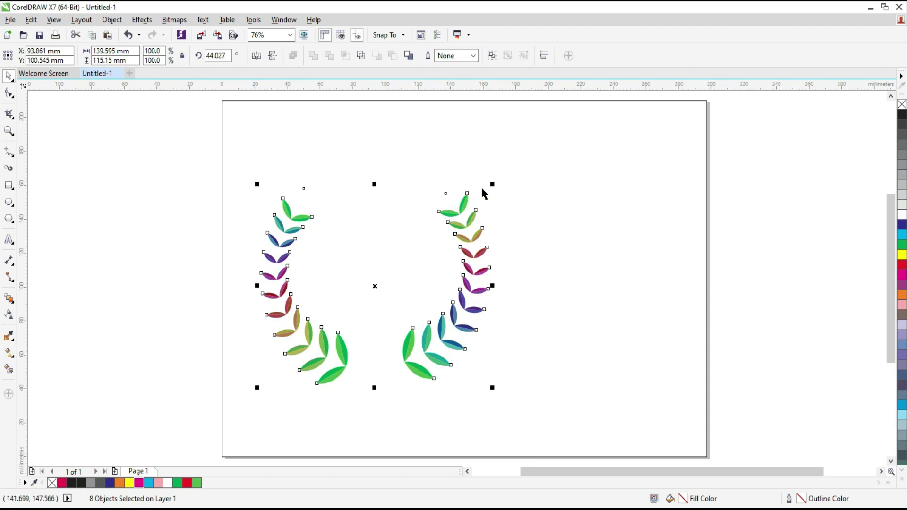
{"action": "left_click_drag", "start_coordinate": [492, 184], "coordinate": [582, 140]}
{"action": "left_click_drag", "start_coordinate": [376, 284], "coordinate": [468, 275]}
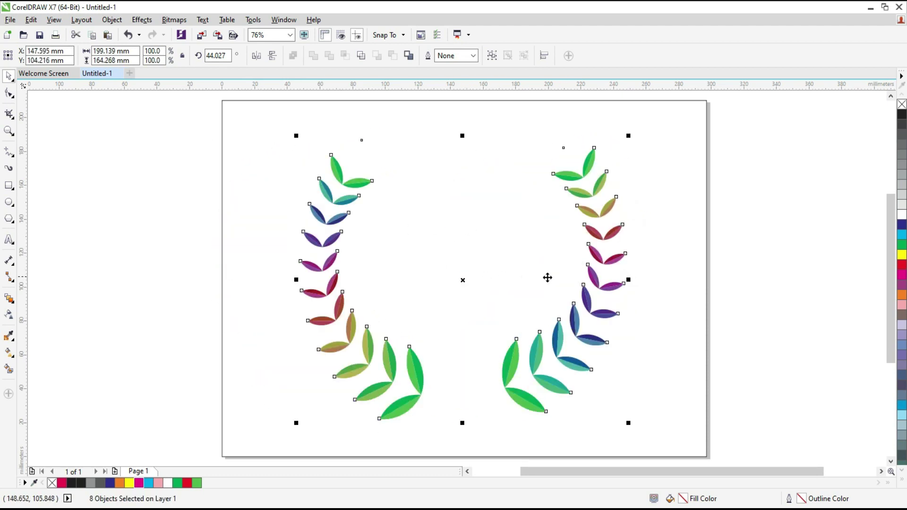
{"action": "left_click", "coordinate": [633, 280]}
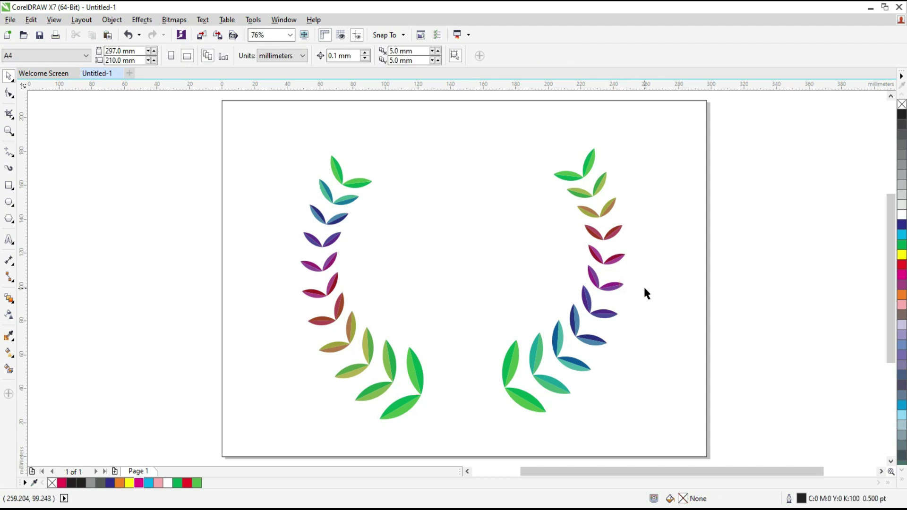